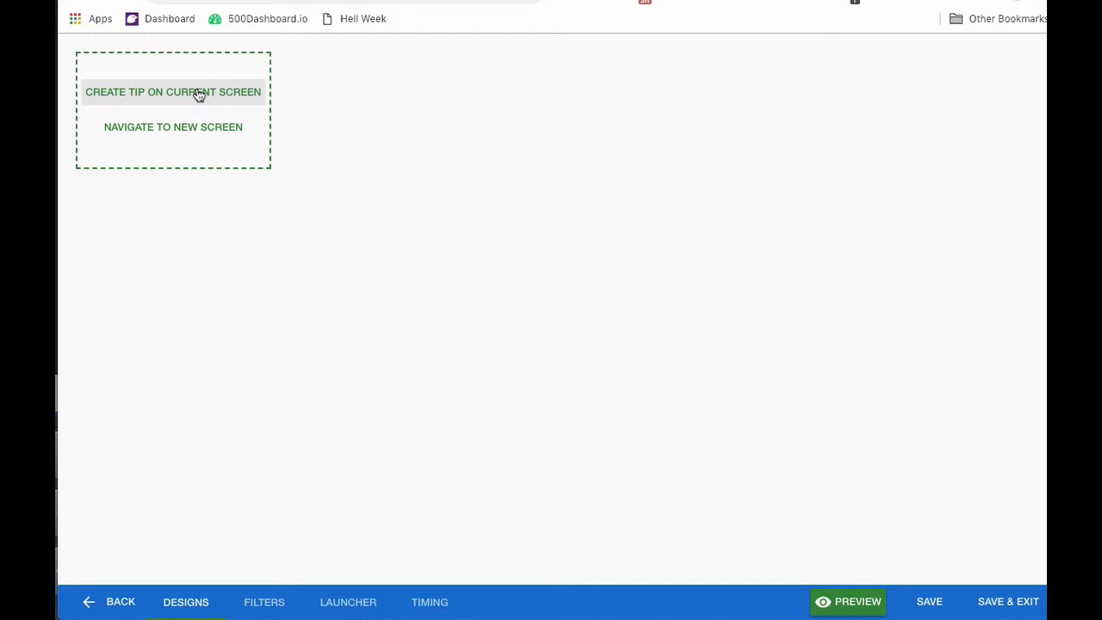
# Start a new Placed Tip on the current screen to reach the tip template gallery.
pyautogui.click(199, 95)
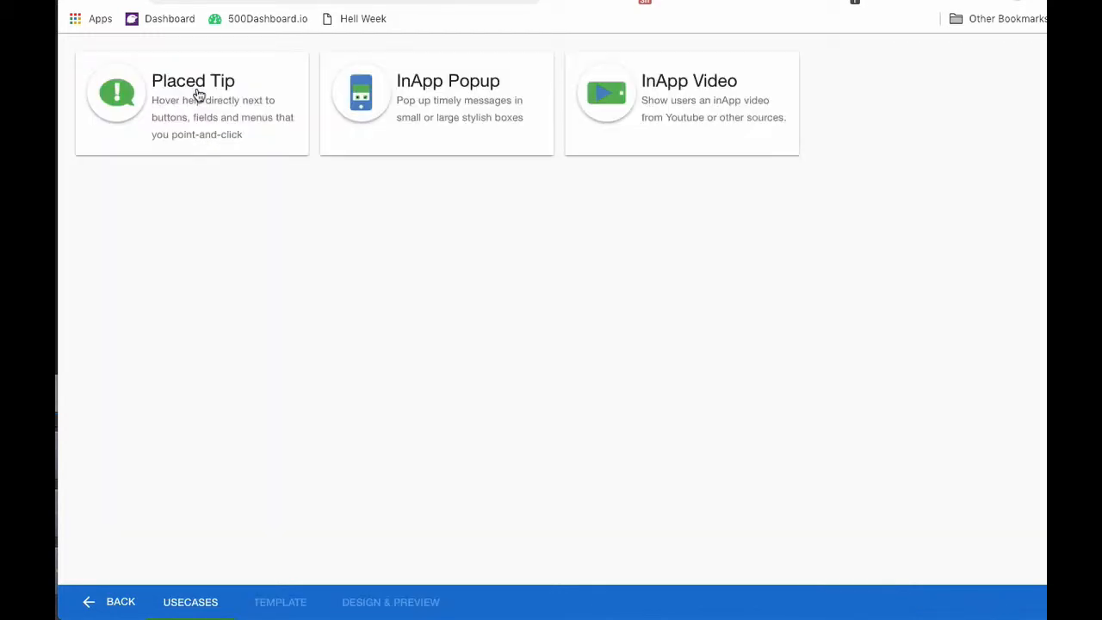
pyautogui.click(198, 95)
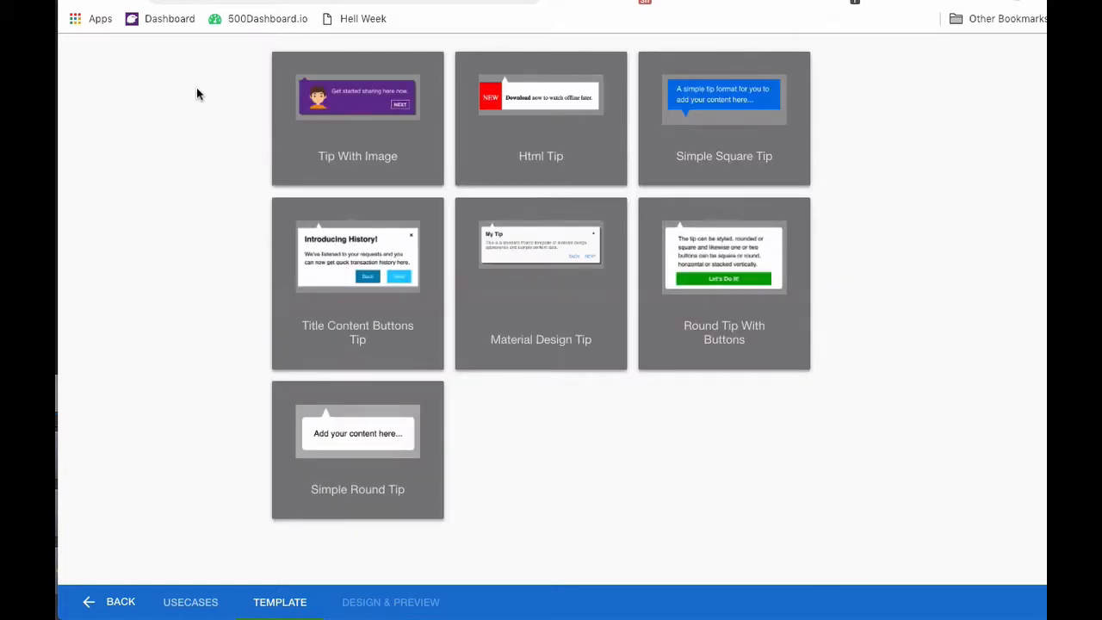
# Choose the Material Design Tip template for the new tip.
pyautogui.click(558, 248)
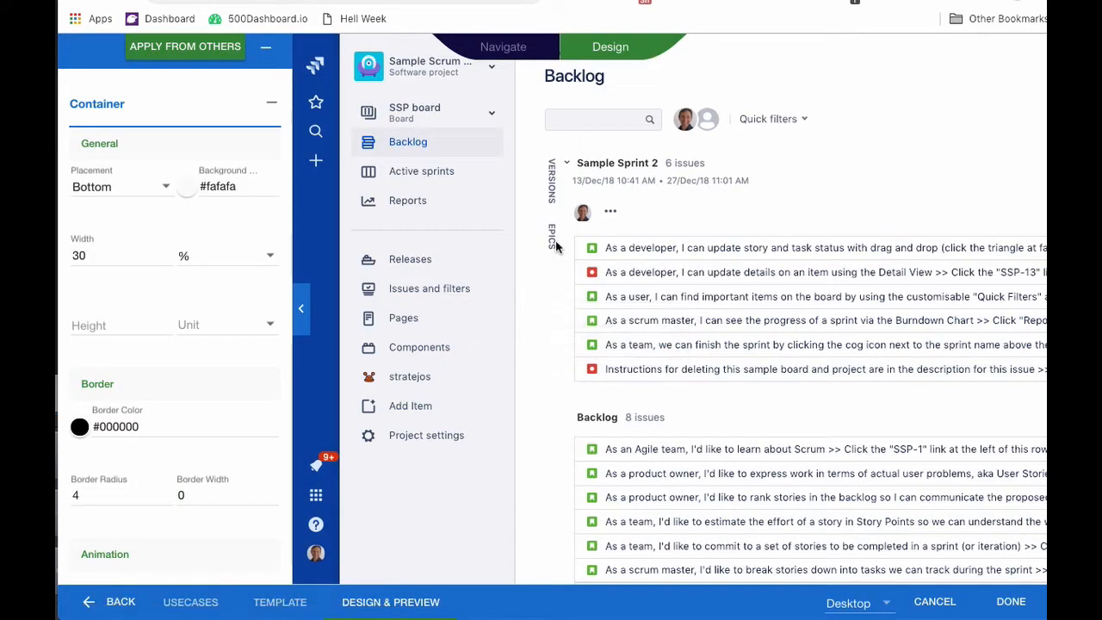
# Anchor the tip to the Active sprints entry with Right placement.
pyautogui.click(375, 172)
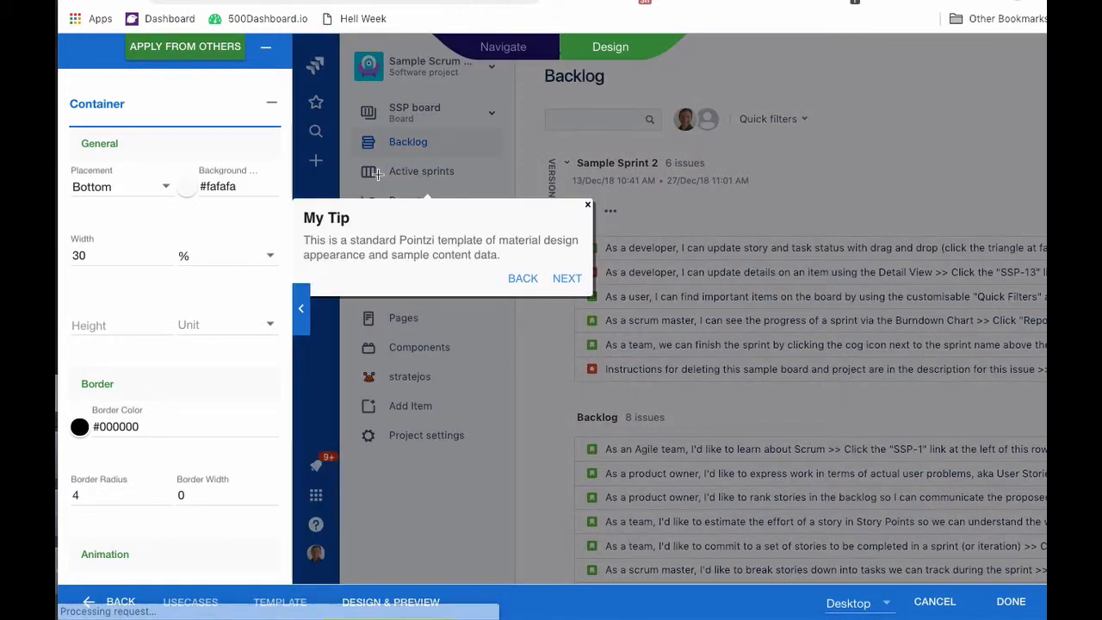
pyautogui.click(155, 186)
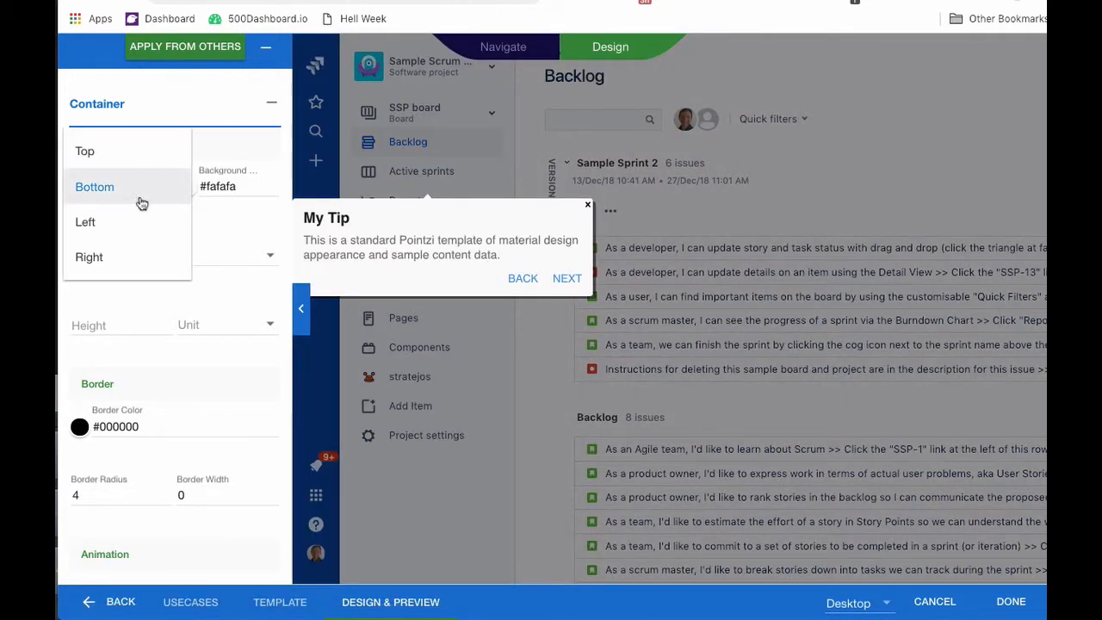
pyautogui.click(92, 253)
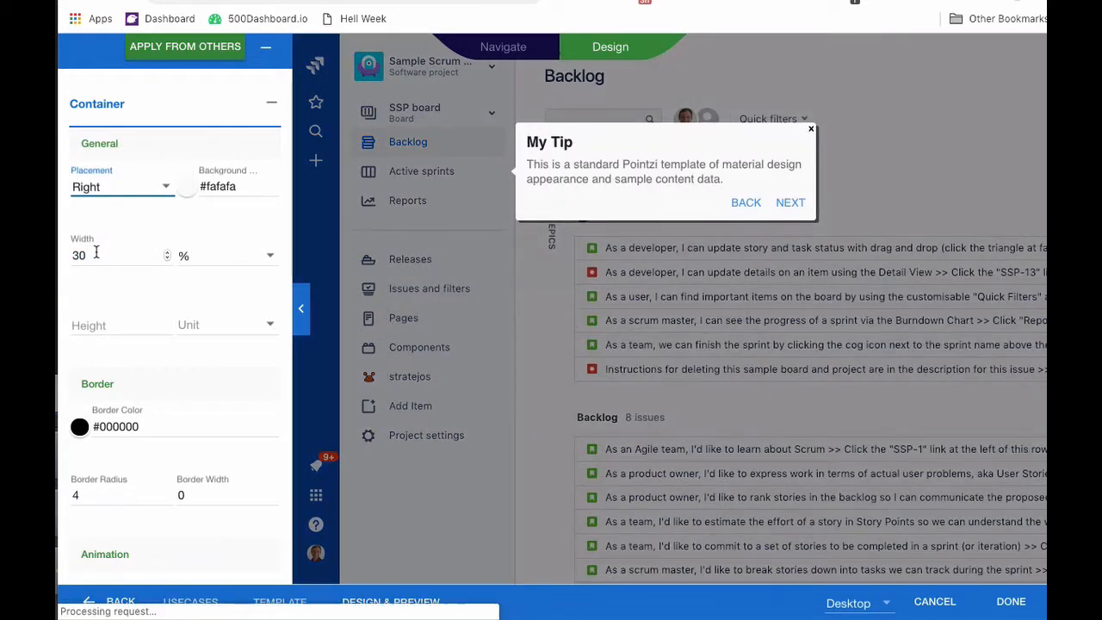
# Change the tip's title from 'My Tip' to 'Welcome to Jira Sprints'.
pyautogui.click(547, 146)
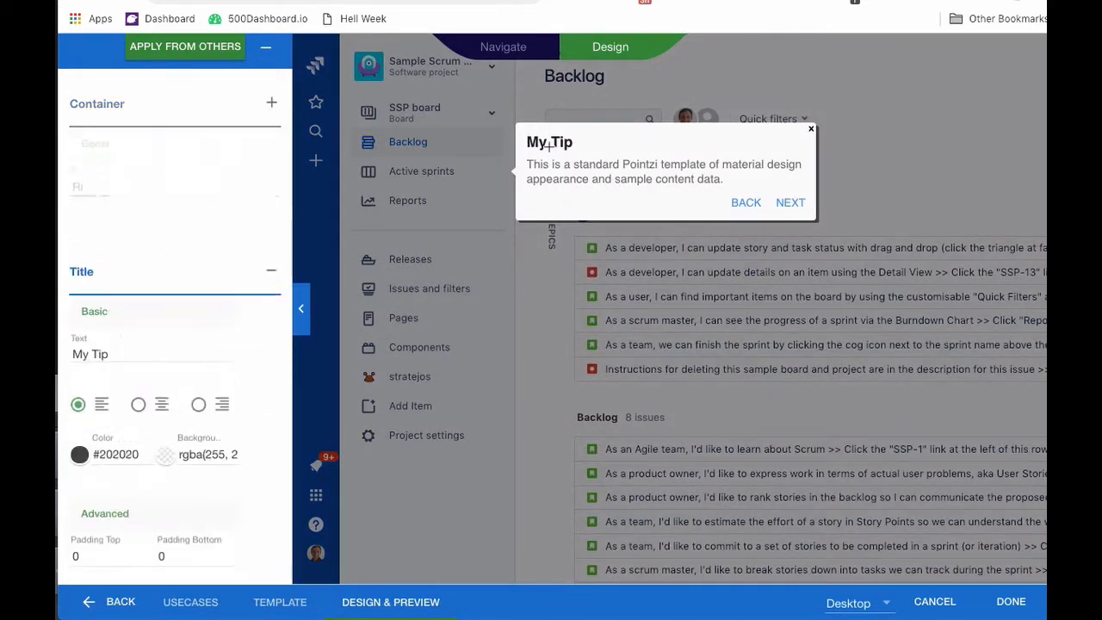
pyautogui.tripleClick(136, 230)
pyautogui.write('W')
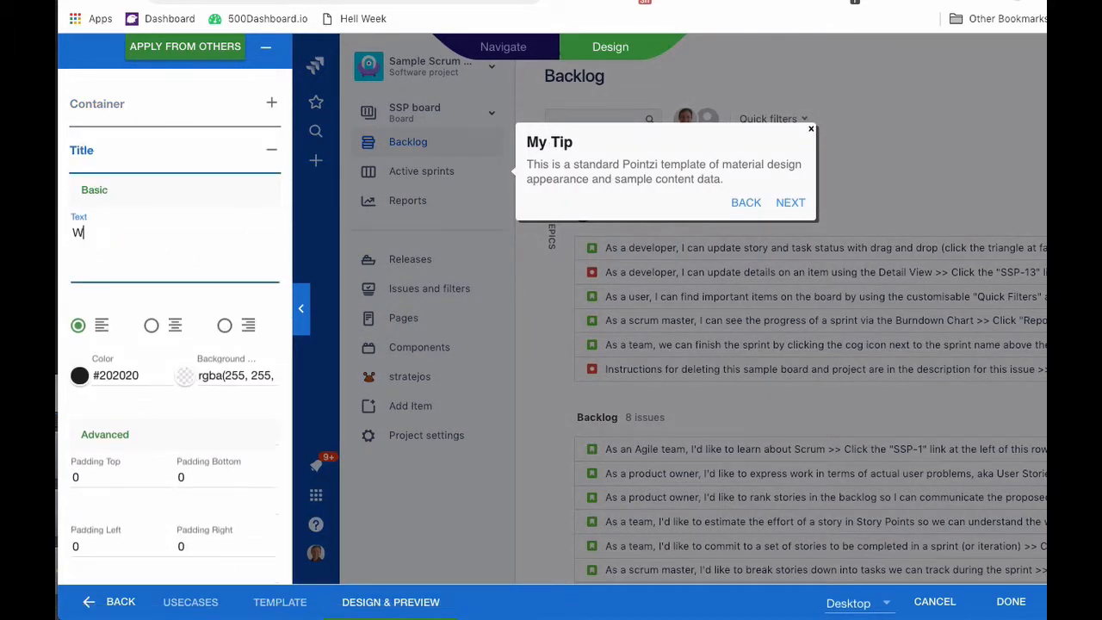
pyautogui.write('elsom')
pyautogui.press('BackSpace')
pyautogui.press('BackSpace')
pyautogui.press('BackSpace')
pyautogui.write('come')
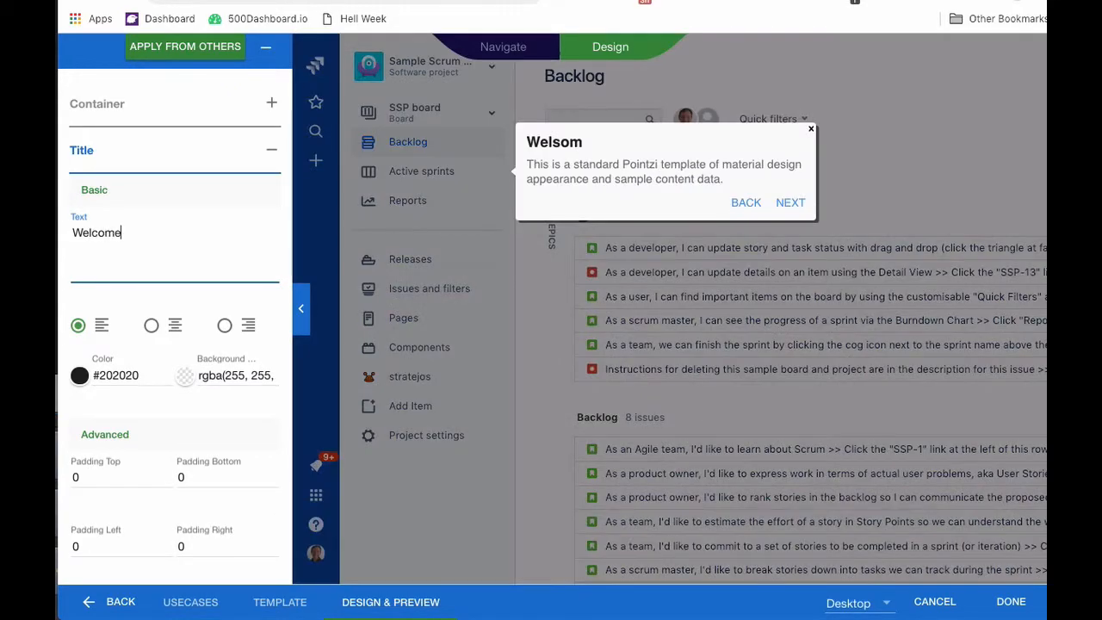
pyautogui.write(' toJ')
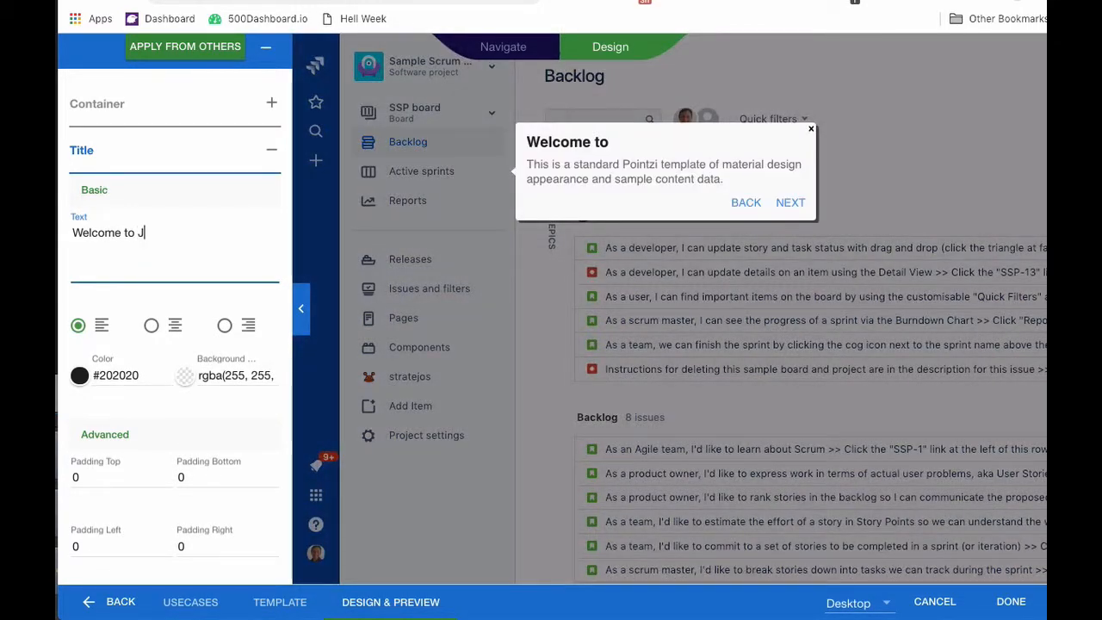
pyautogui.write('ira Spti')
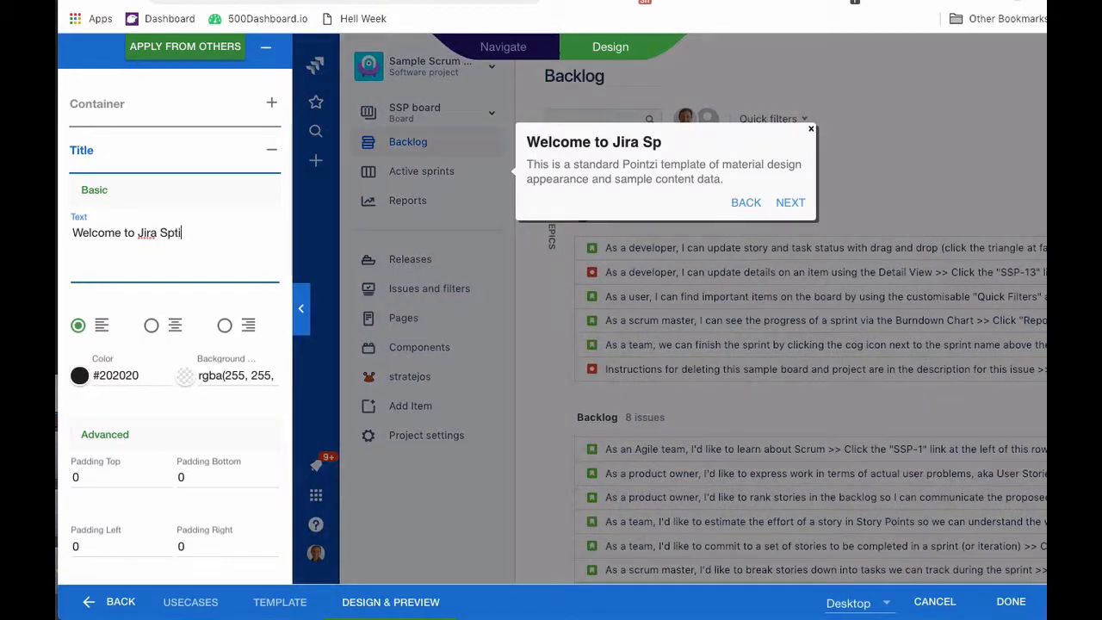
pyautogui.write('ng')
pyautogui.press('BackSpace')
pyautogui.press('BackSpace')
pyautogui.press('BackSpace')
pyautogui.press('BackSpace')
pyautogui.write('ring')
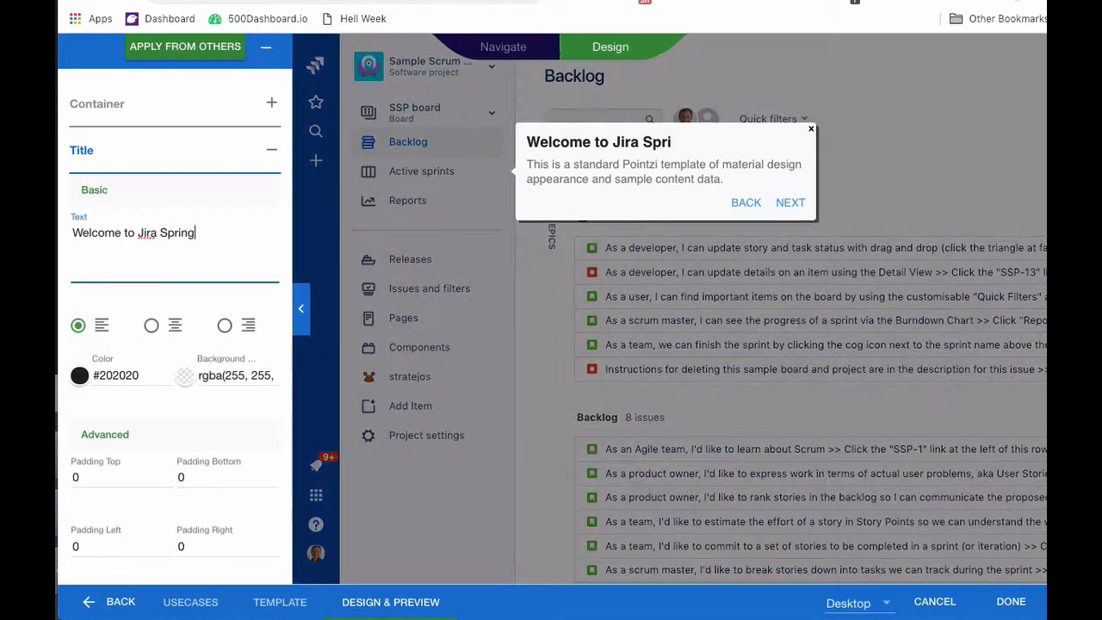
pyautogui.press('BackSpace')
pyautogui.write('ts')
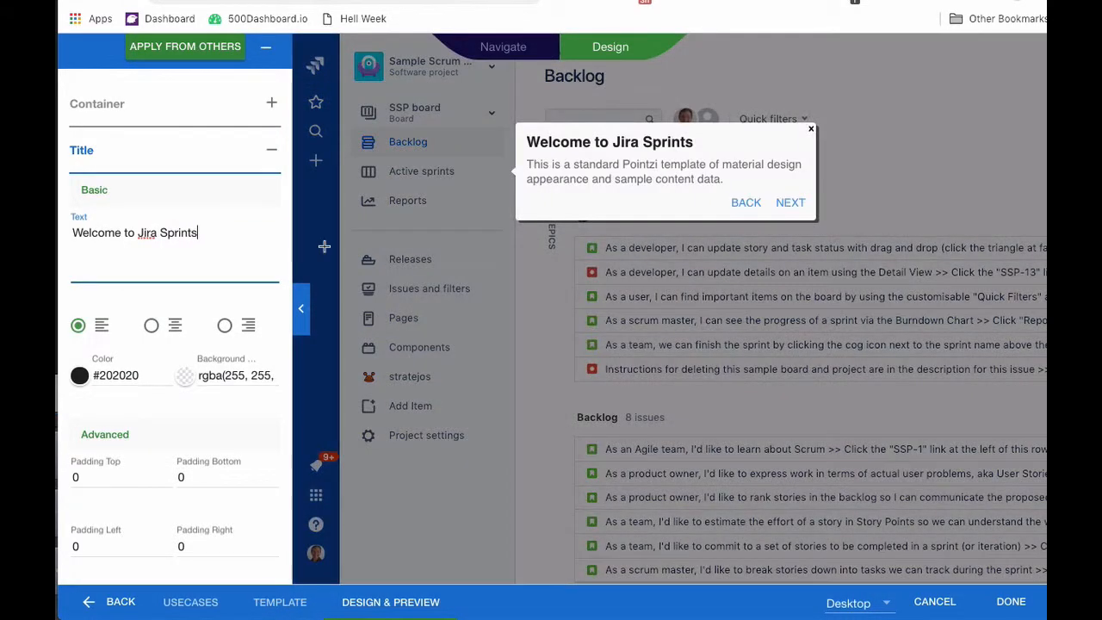
pyautogui.click(547, 168)
# Replace the tip body with 'You can see all your teams current assignments and tasks here.'.
pyautogui.tripleClick(221, 275)
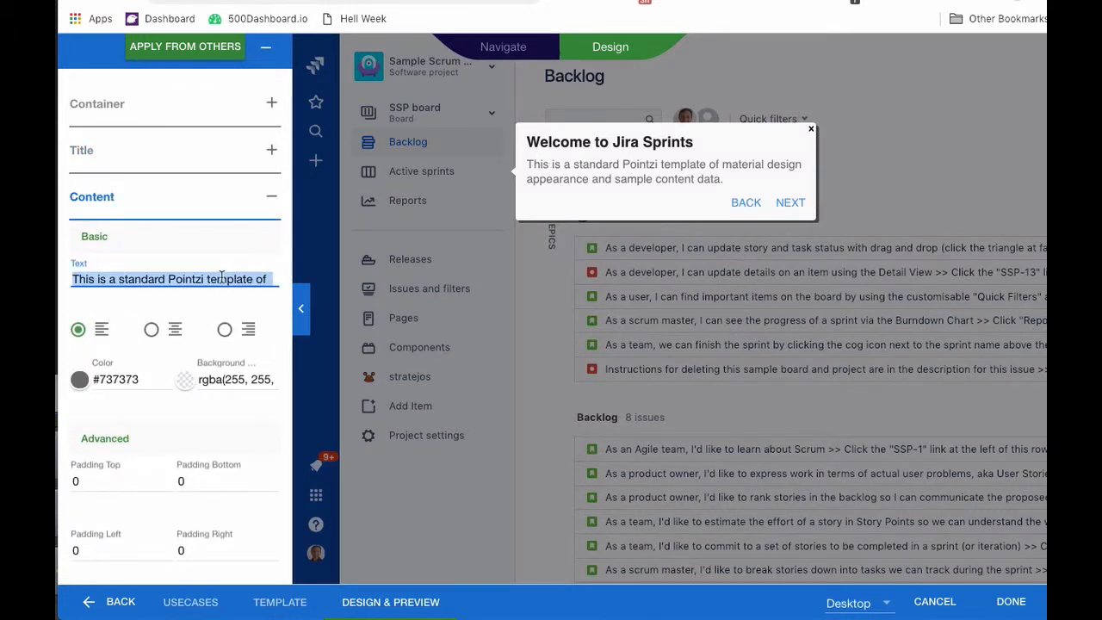
pyautogui.write('You c')
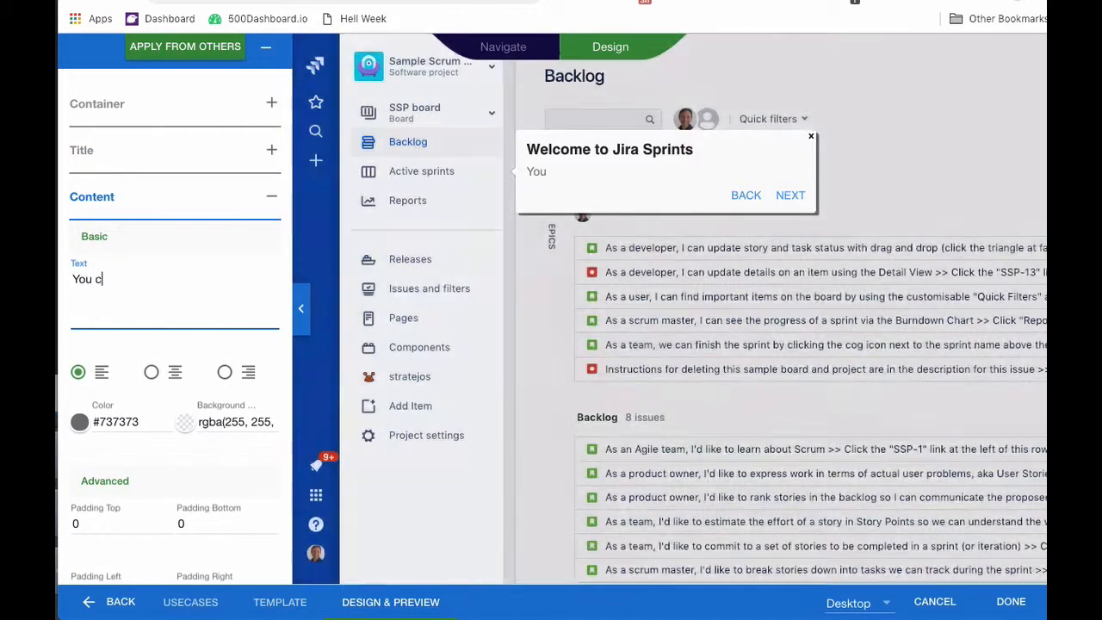
pyautogui.write('an see all your')
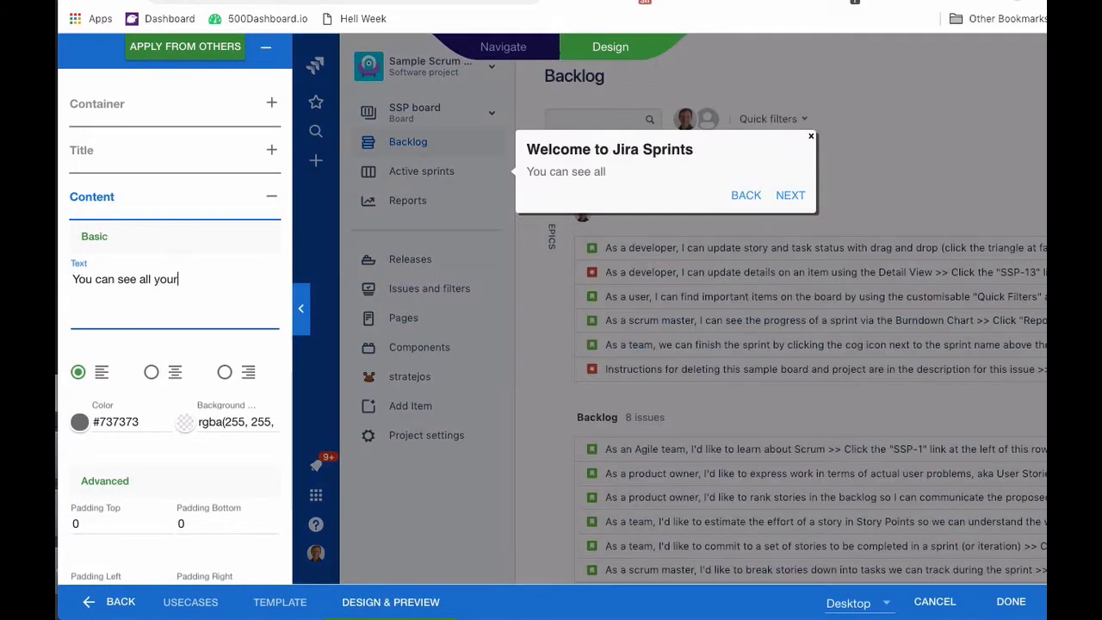
pyautogui.write(' team')
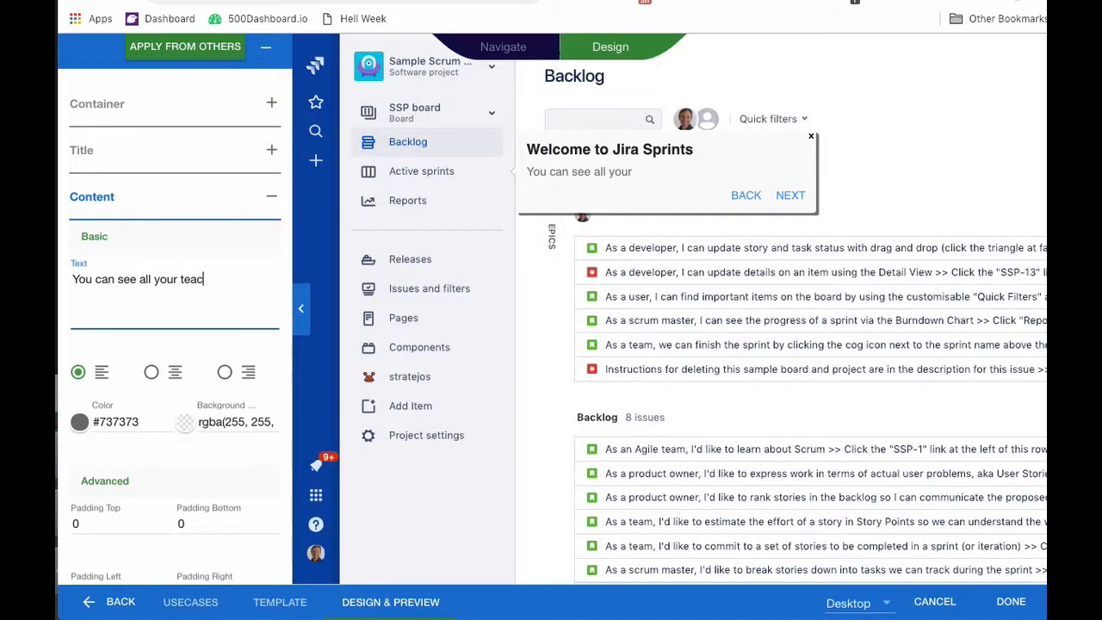
pyautogui.write('s current assig')
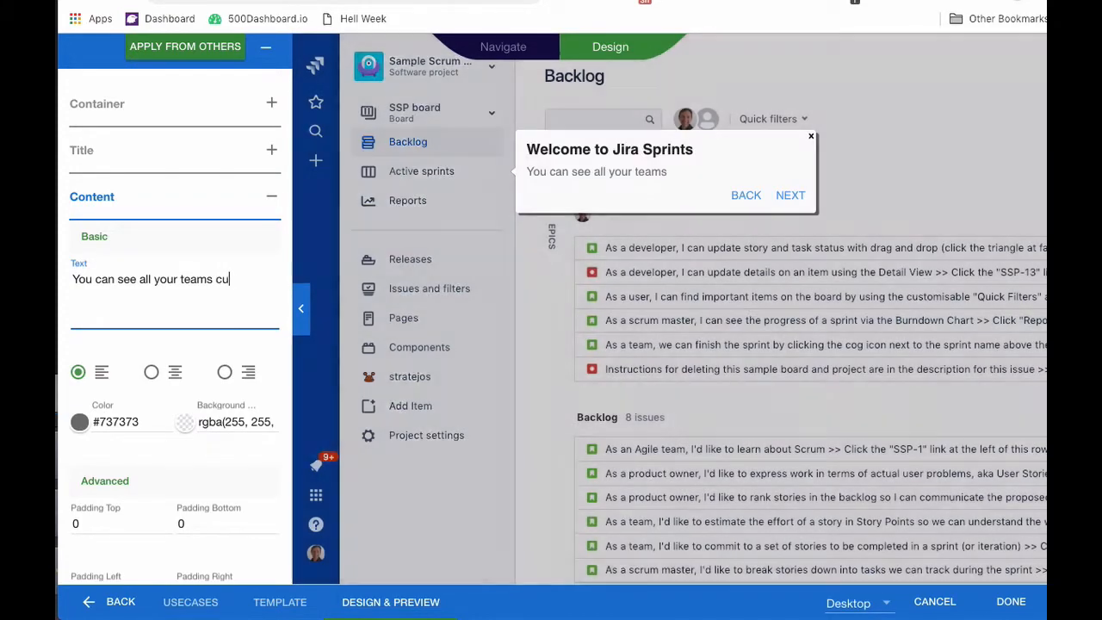
pyautogui.write('nments and tasks here.')
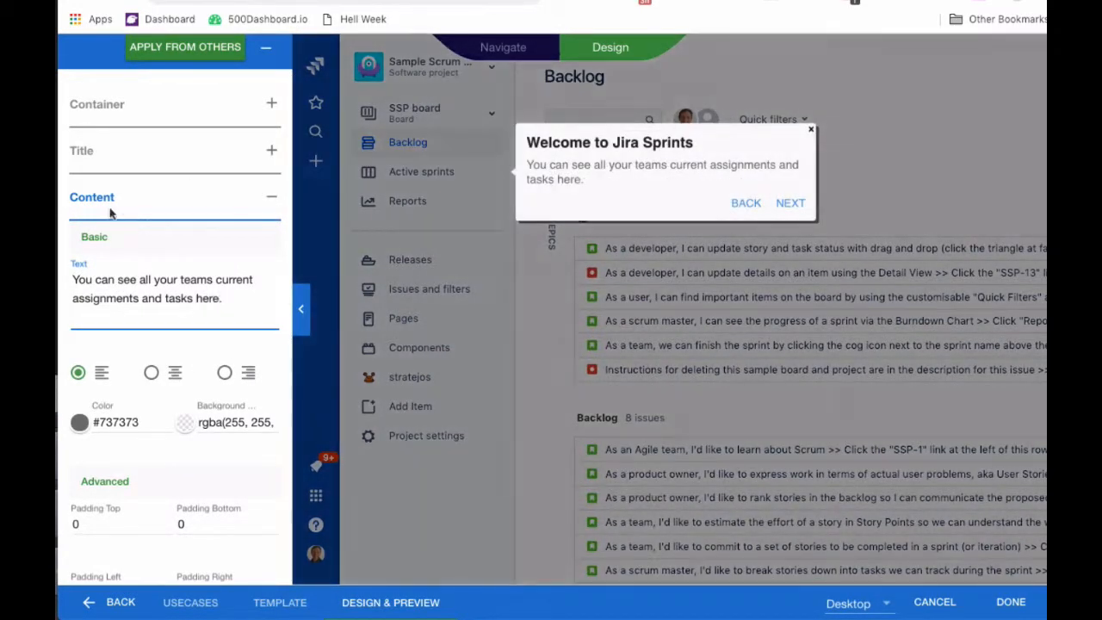
pyautogui.click(102, 205)
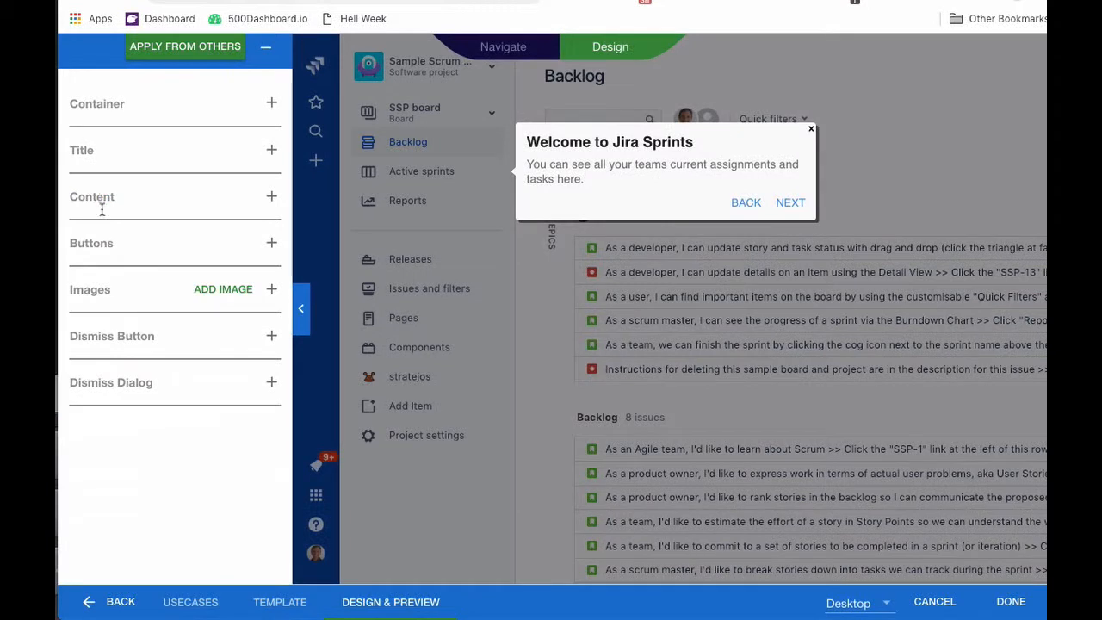
# Clear the Back button's label in the Buttons settings to hide it.
pyautogui.click(89, 255)
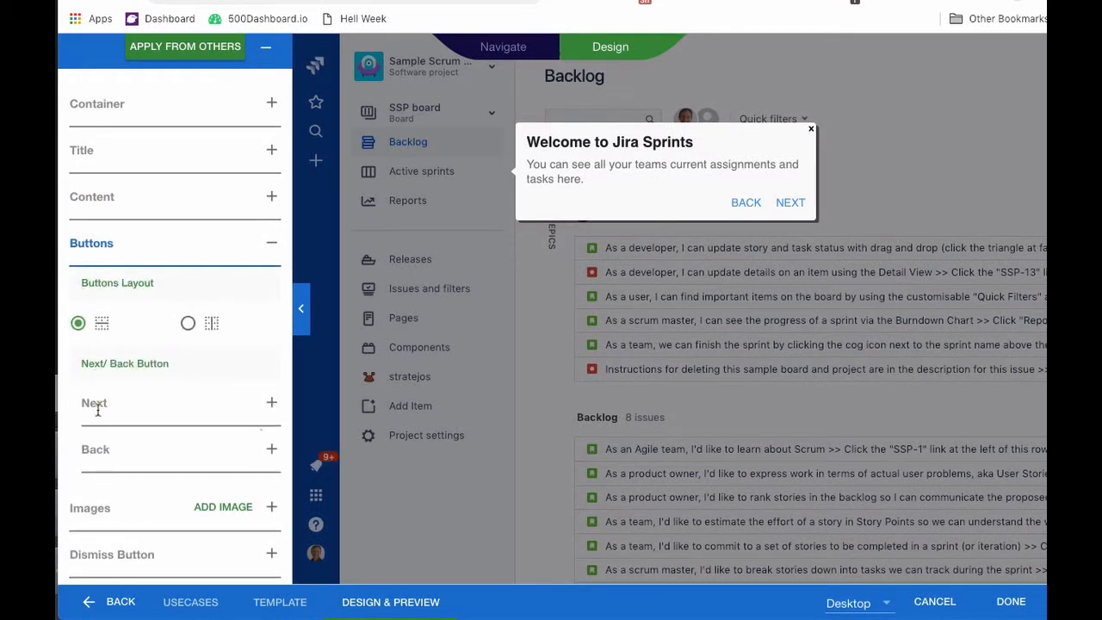
pyautogui.click(108, 448)
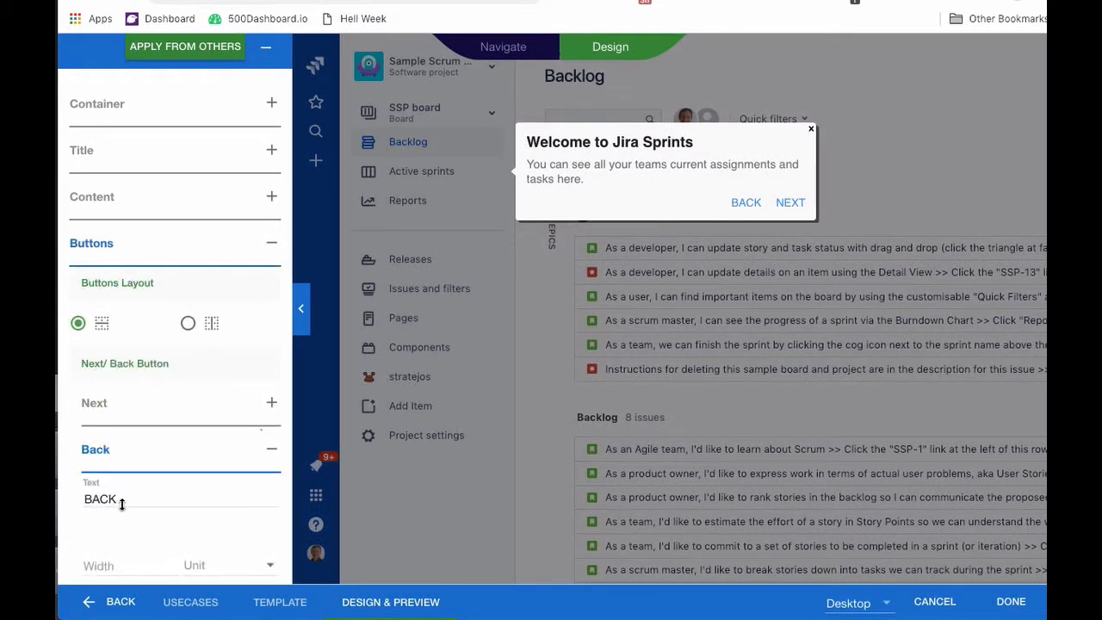
pyautogui.click(83, 499)
pyautogui.hotkey('ctrl', 'a')
pyautogui.press('BackSpace')
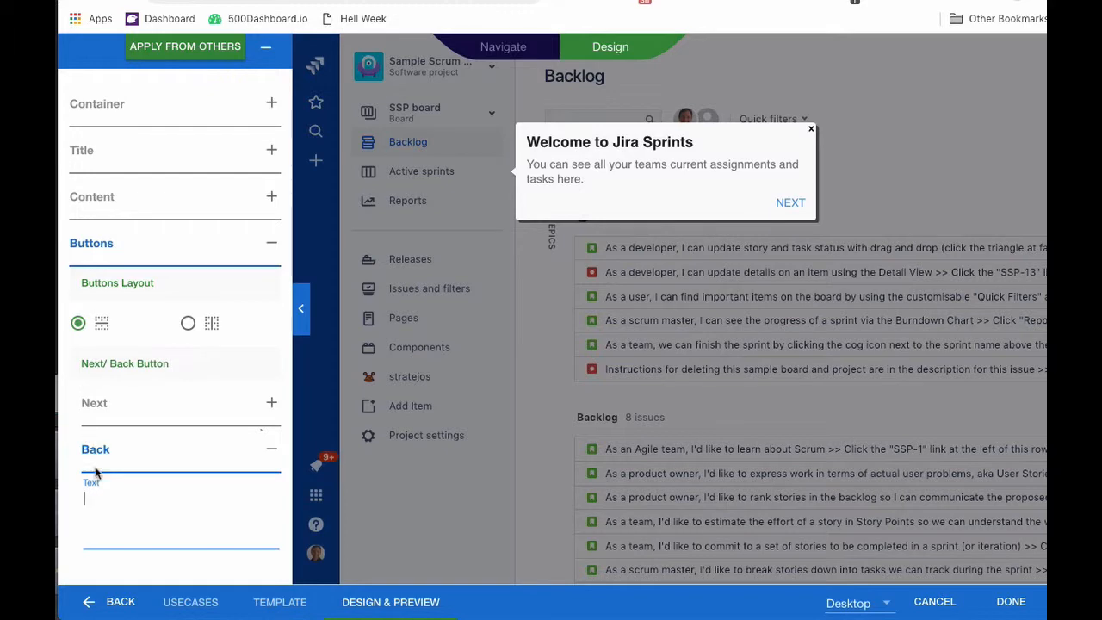
# Give the Next button a right margin of 10.
pyautogui.click(100, 406)
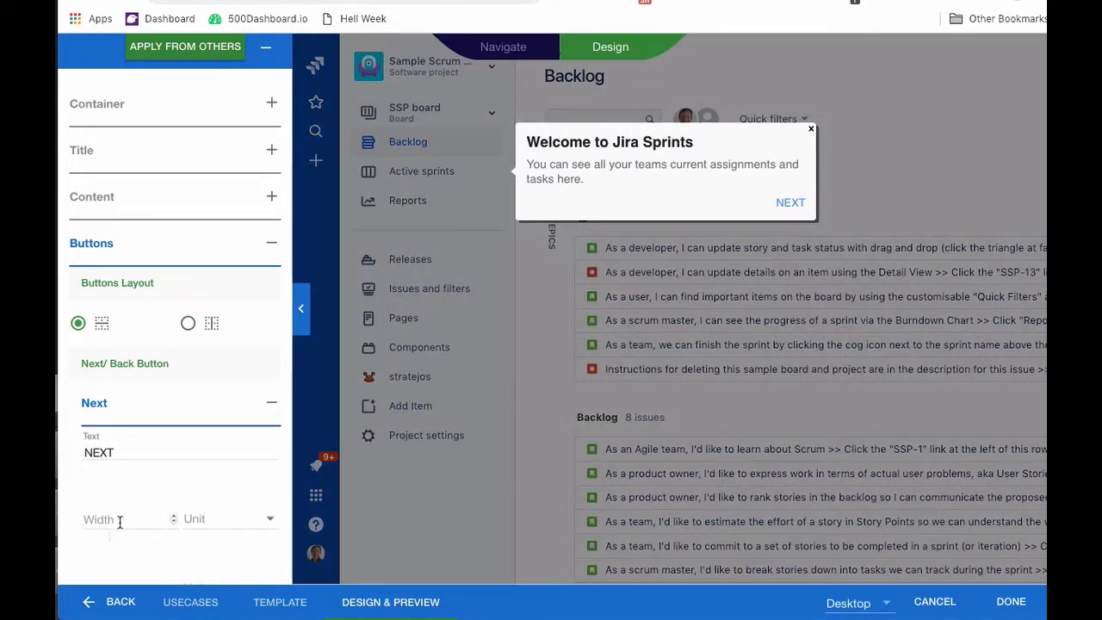
pyautogui.scroll(-2, 112, 527)
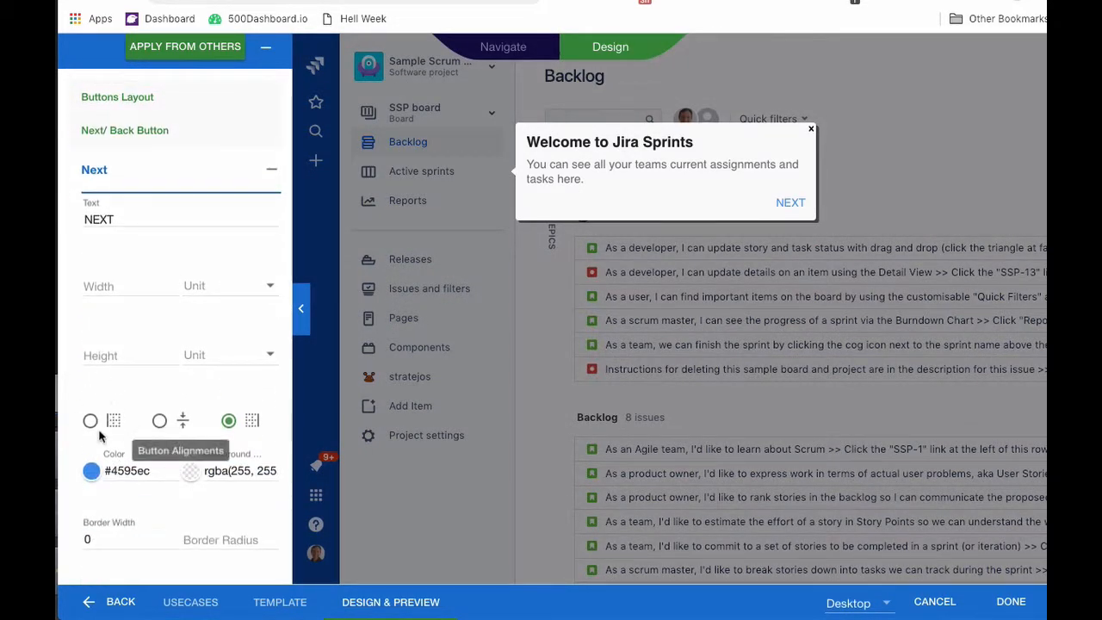
pyautogui.scroll(-1, 99, 436)
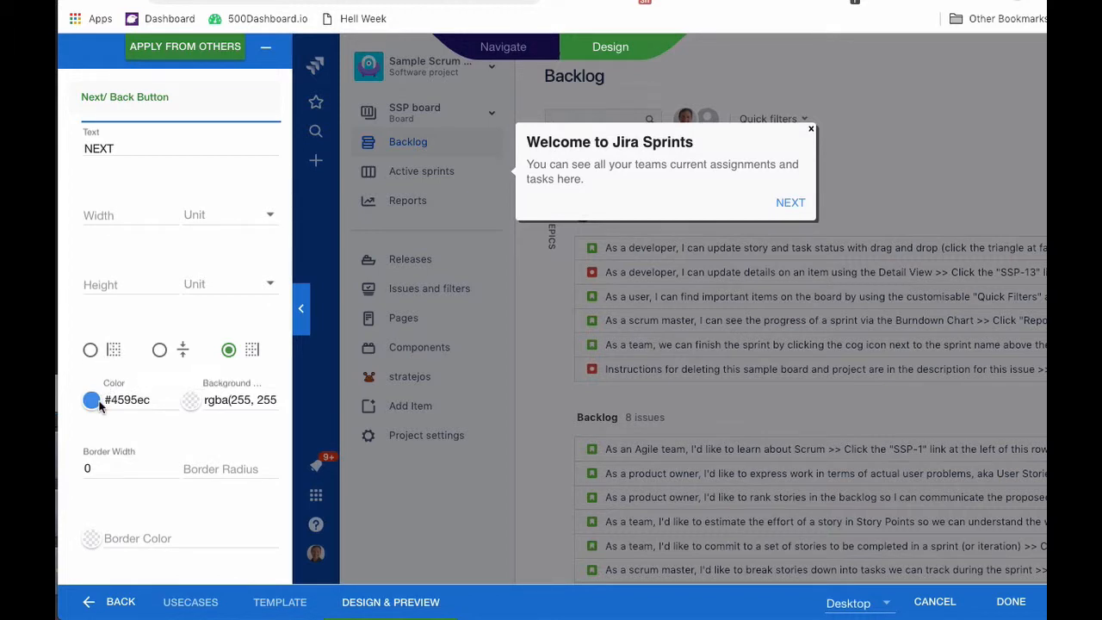
pyautogui.scroll(-2, 103, 487)
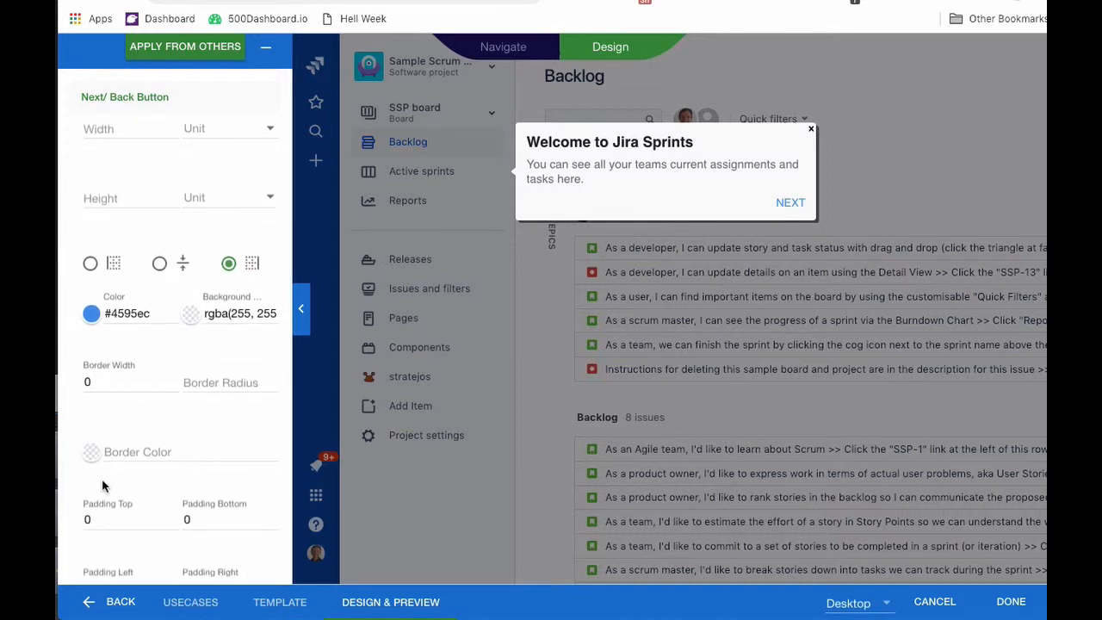
pyautogui.scroll(-1, 102, 487)
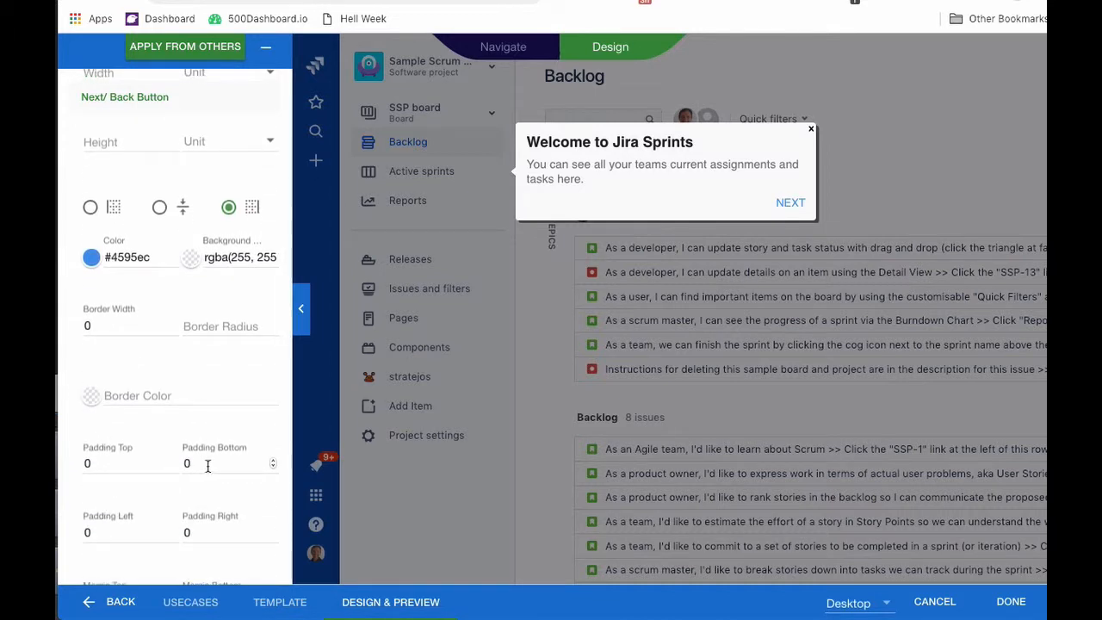
pyautogui.scroll(-3, 187, 532)
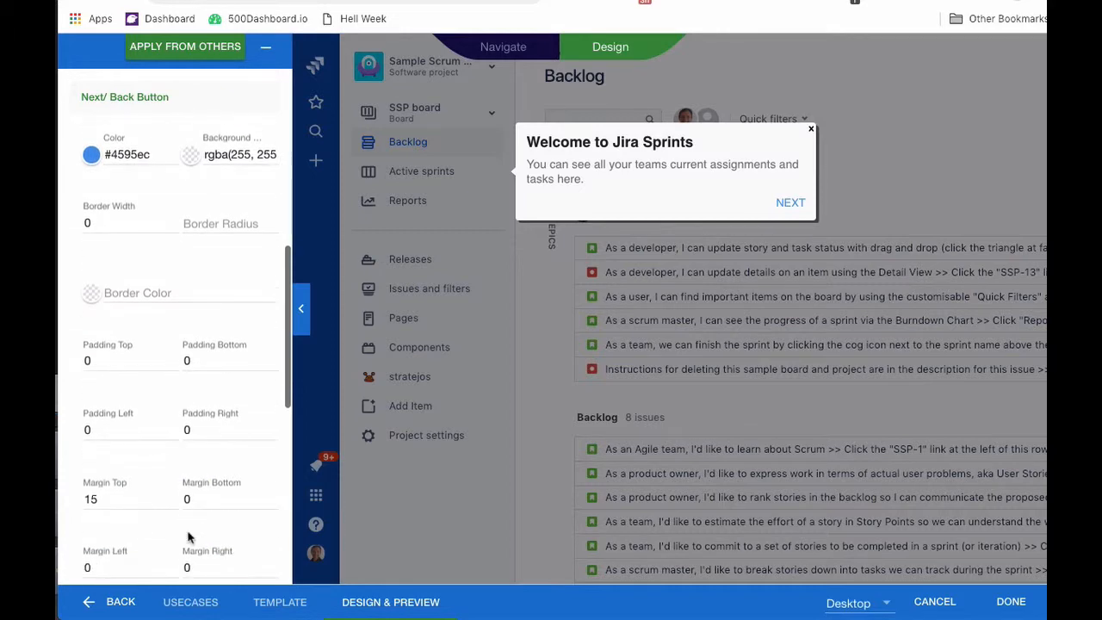
pyautogui.click(181, 565)
pyautogui.write('1')
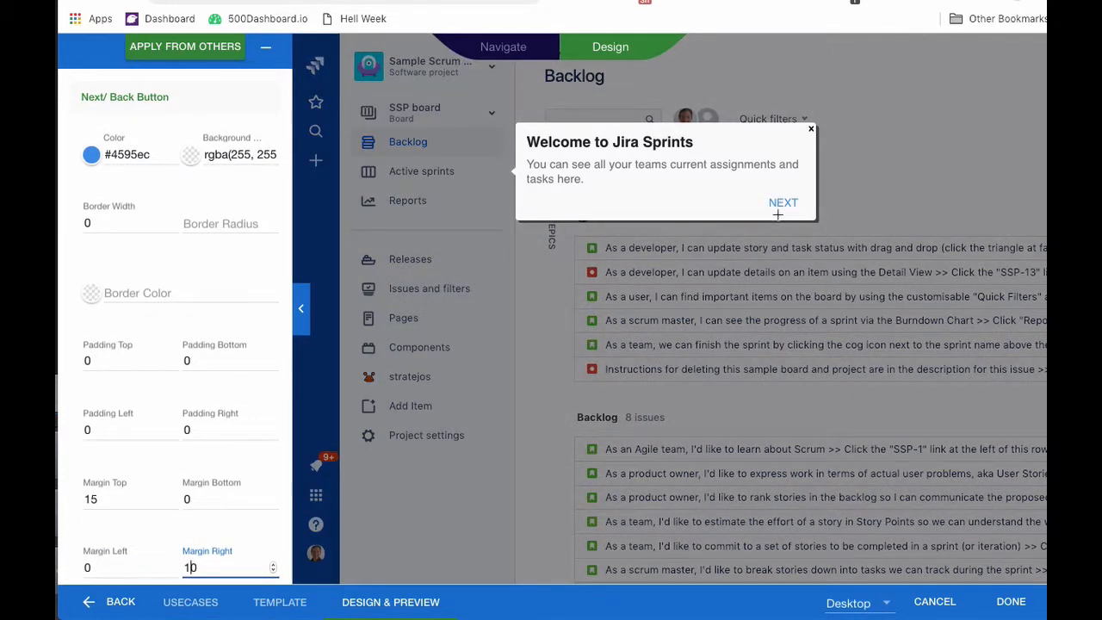
pyautogui.scroll(10, 250, 314)
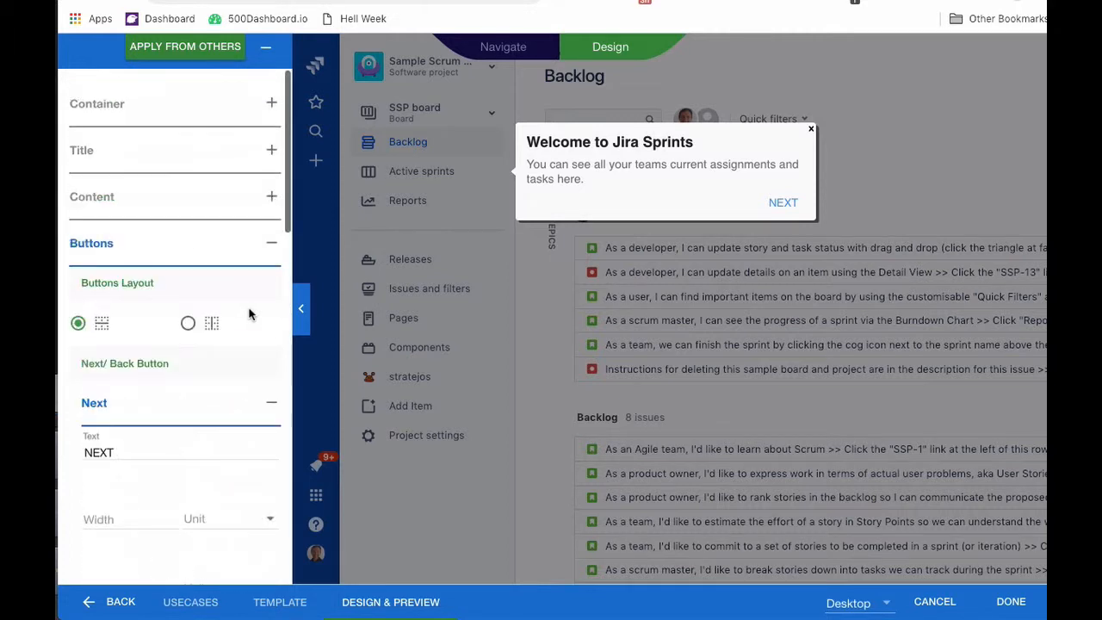
pyautogui.click(100, 249)
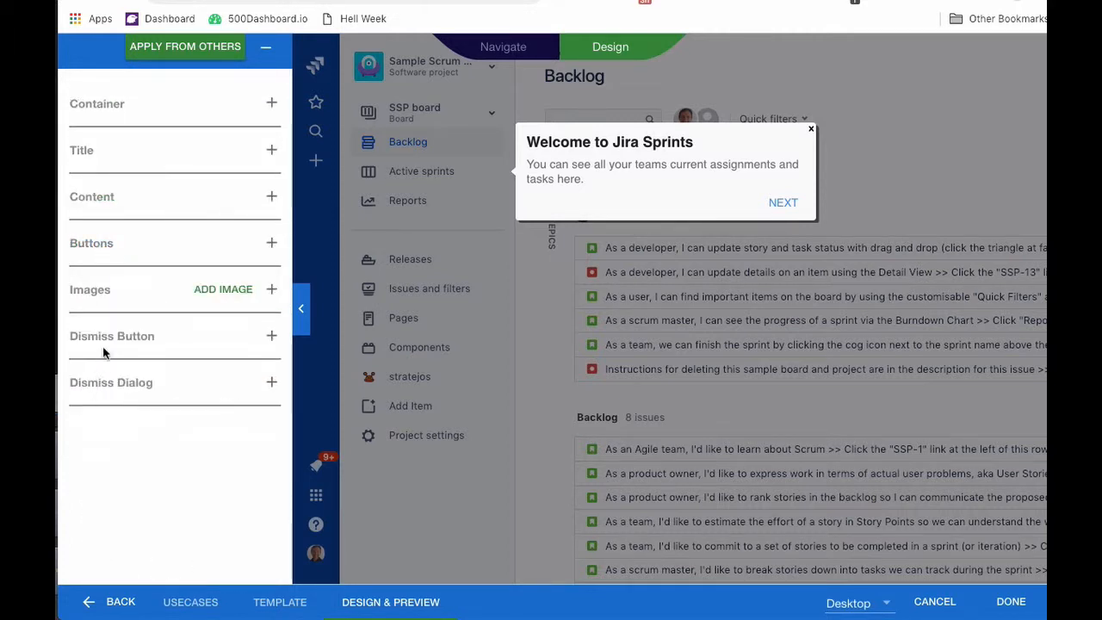
# Make the dismiss button 20 × 20 px.
pyautogui.click(112, 336)
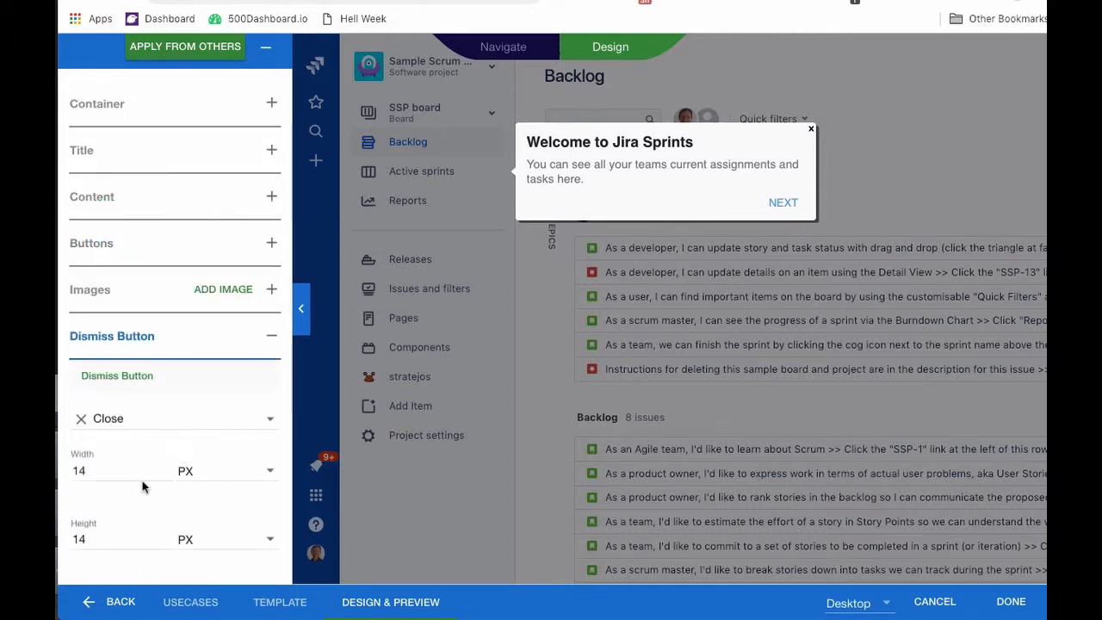
pyautogui.moveTo(87, 473); pyautogui.dragTo(67, 475)
pyautogui.write('20')
pyautogui.press('Tab')
pyautogui.press('Tab')
pyautogui.write('20')
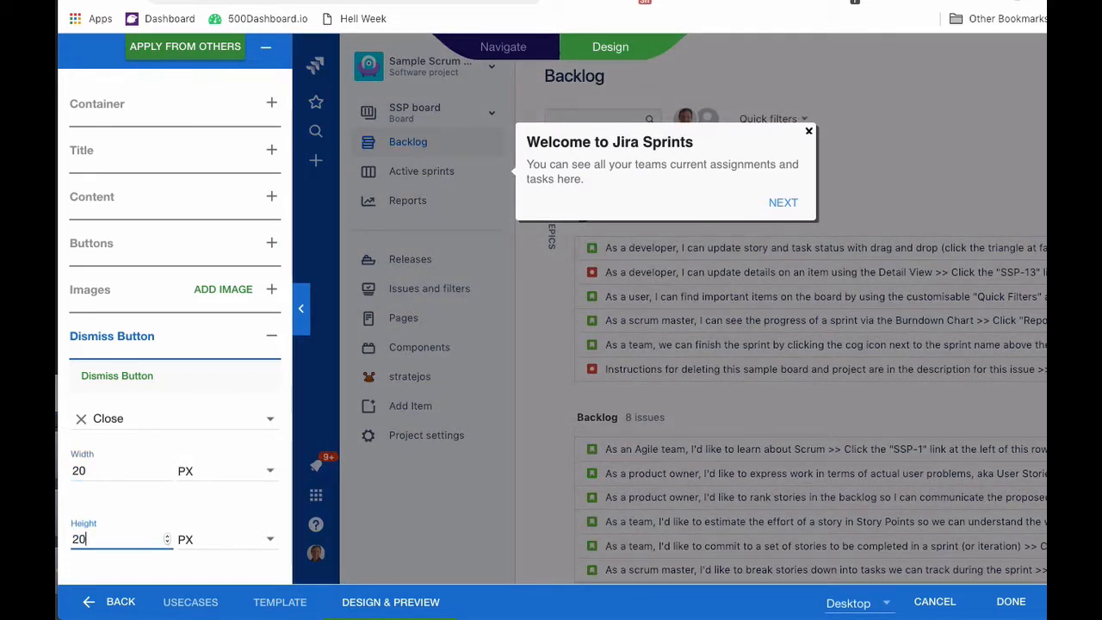
pyautogui.press('Tab')
# Set the dismiss button's top and right margins to 10 and finish the welcome tip.
pyautogui.scroll(-3, 71, 403)
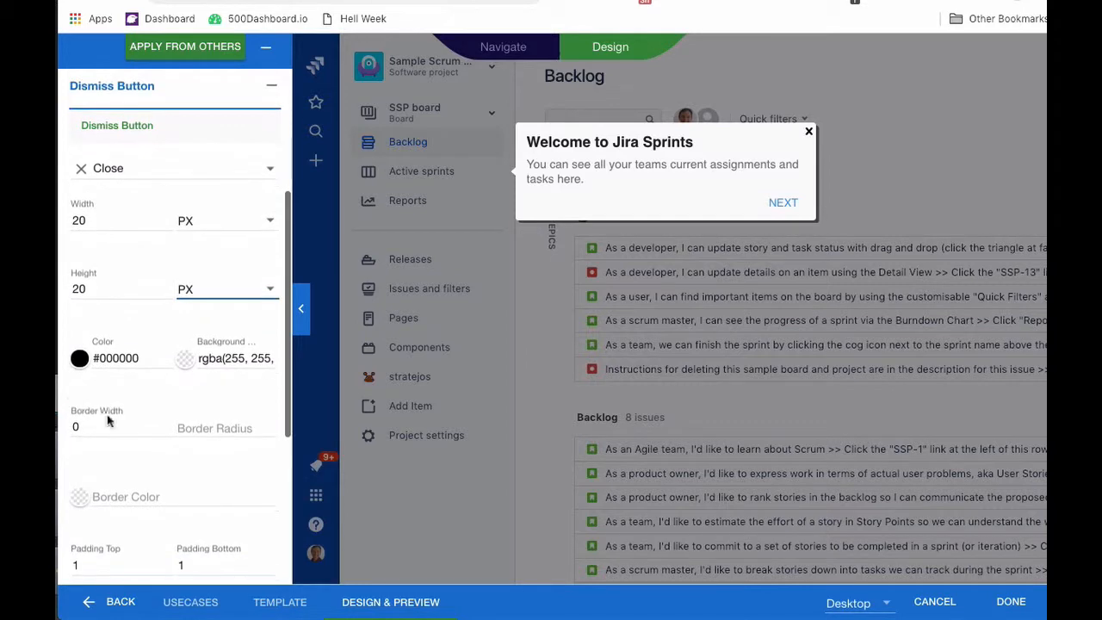
pyautogui.scroll(-4, 112, 431)
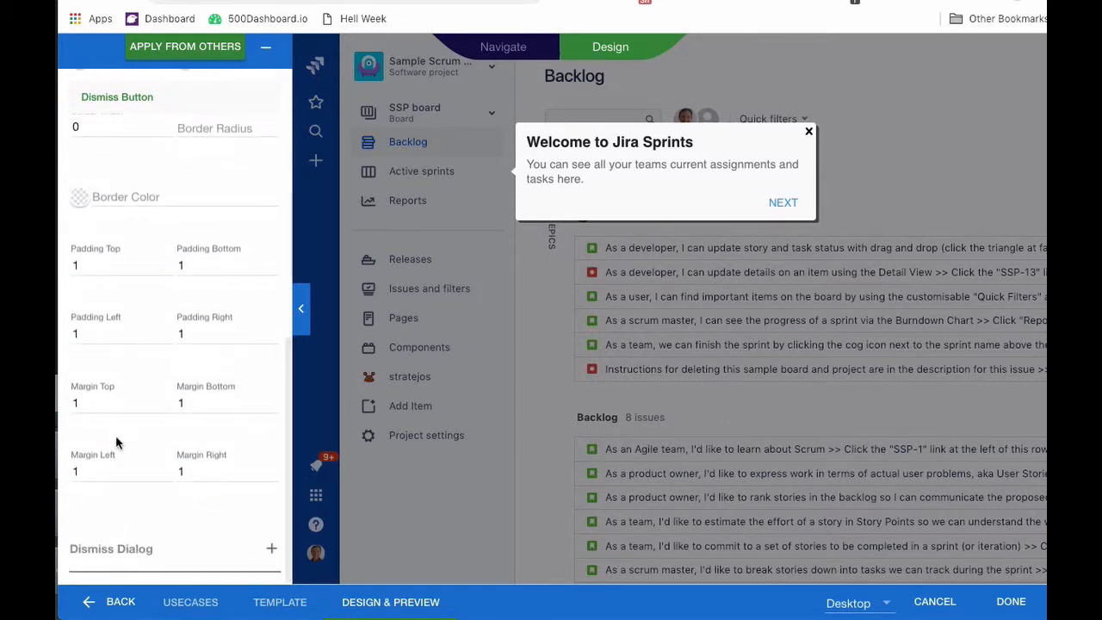
pyautogui.click(78, 402)
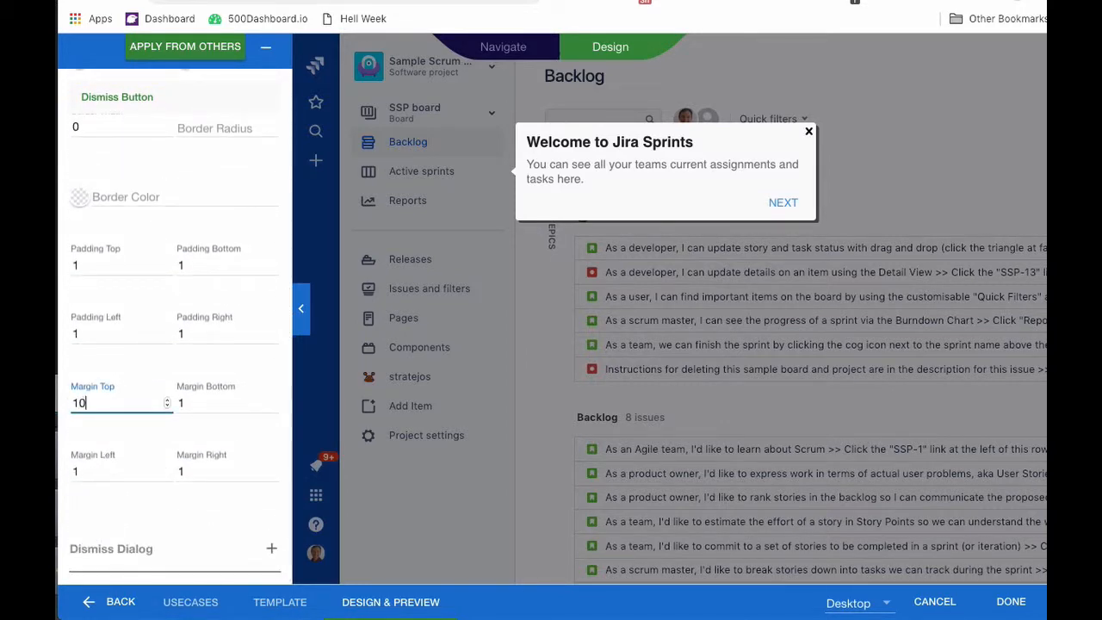
pyautogui.press('Tab')
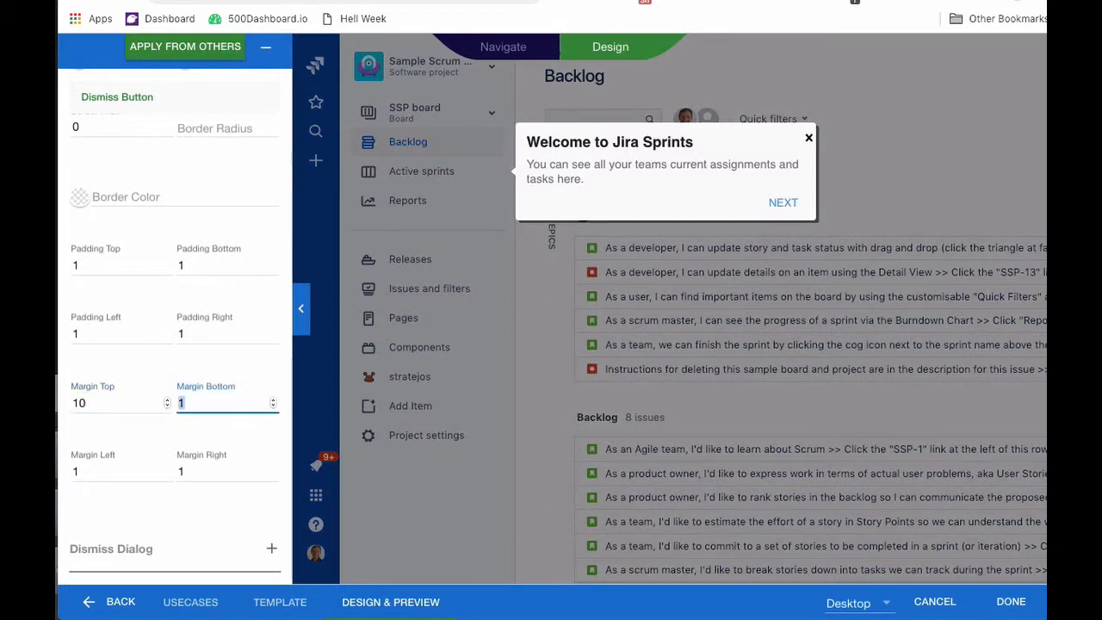
pyautogui.press('Tab')
pyautogui.press('Tab')
pyautogui.write('10')
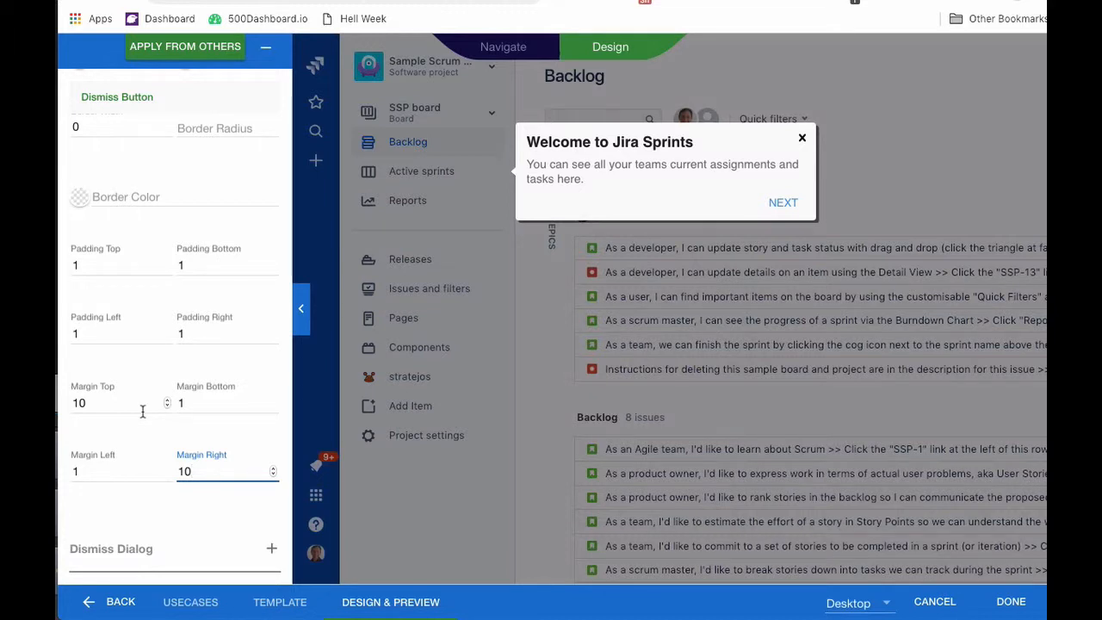
pyautogui.scroll(8, 143, 411)
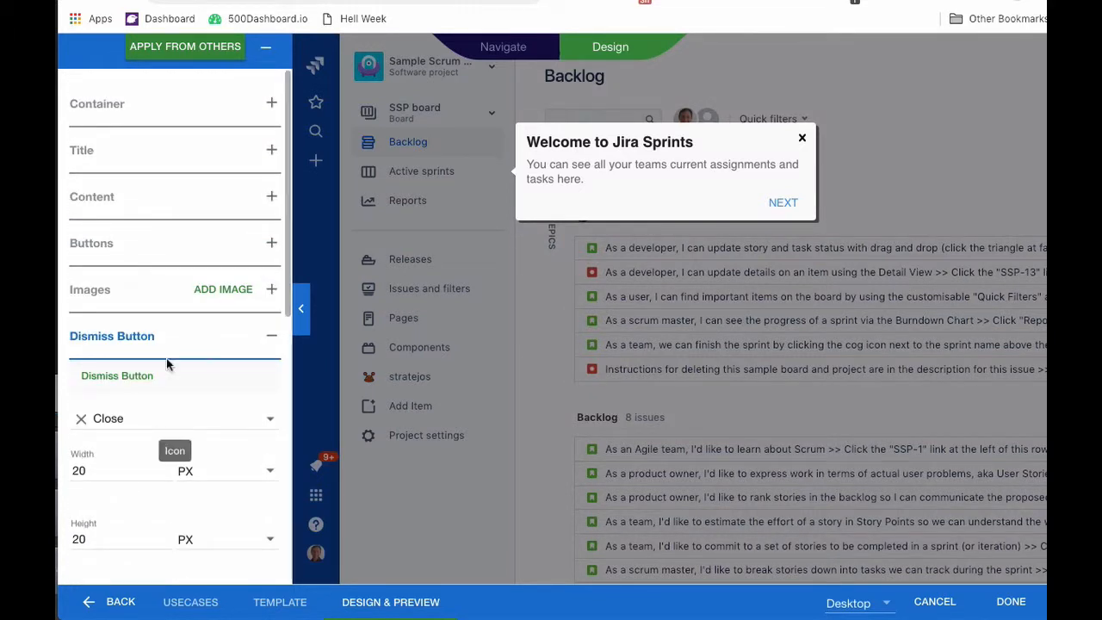
pyautogui.click(1012, 604)
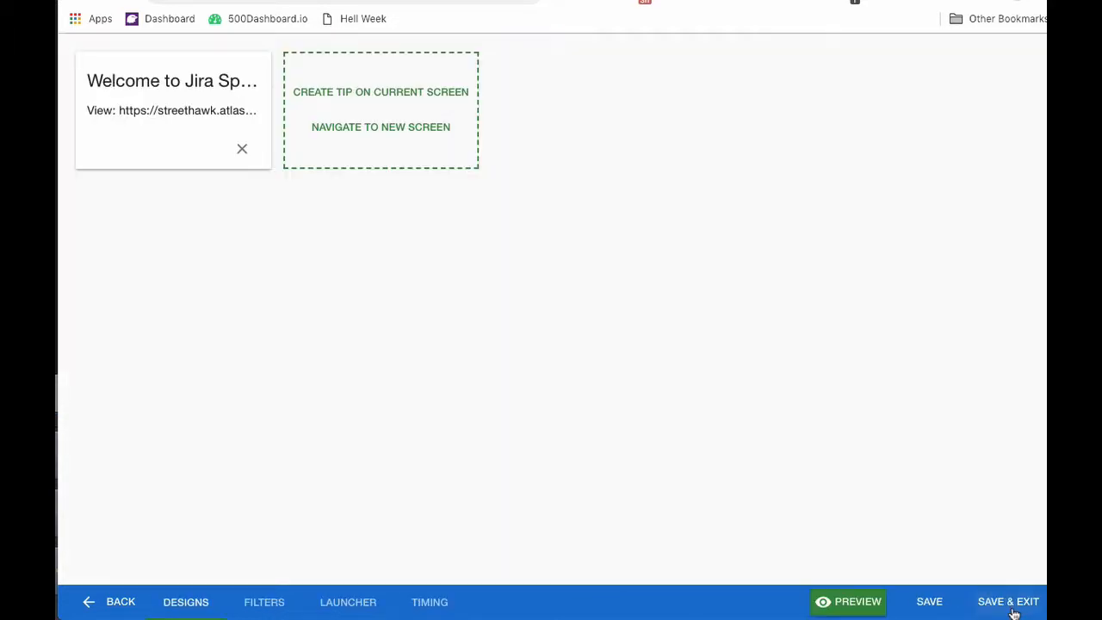
# Start a second Placed Tip on the current screen from the Material Design Tip template.
pyautogui.click(382, 92)
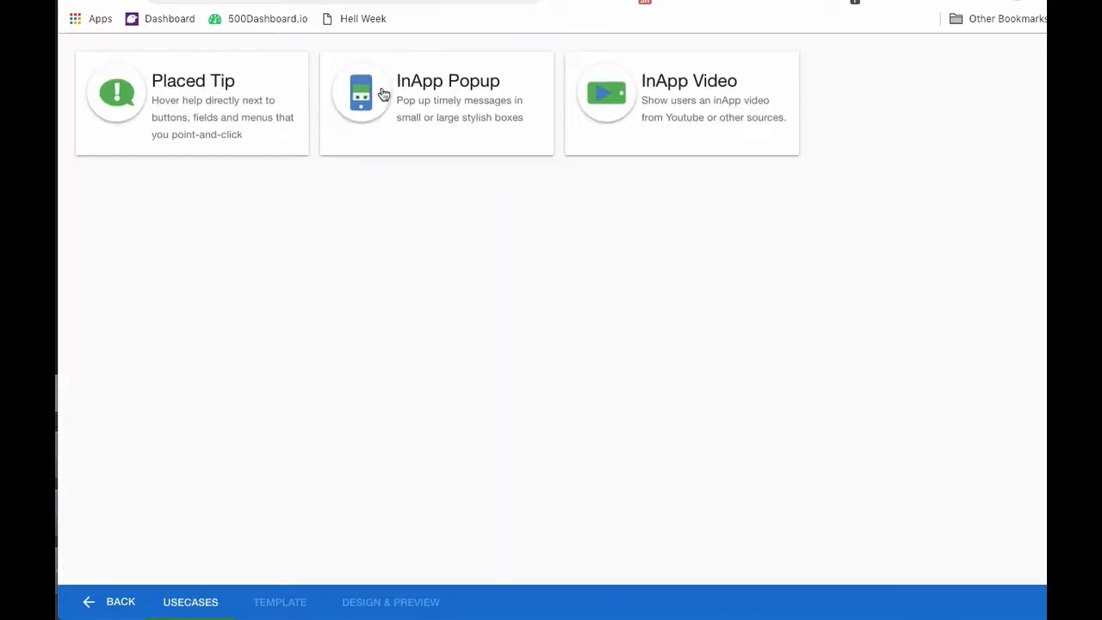
pyautogui.click(196, 99)
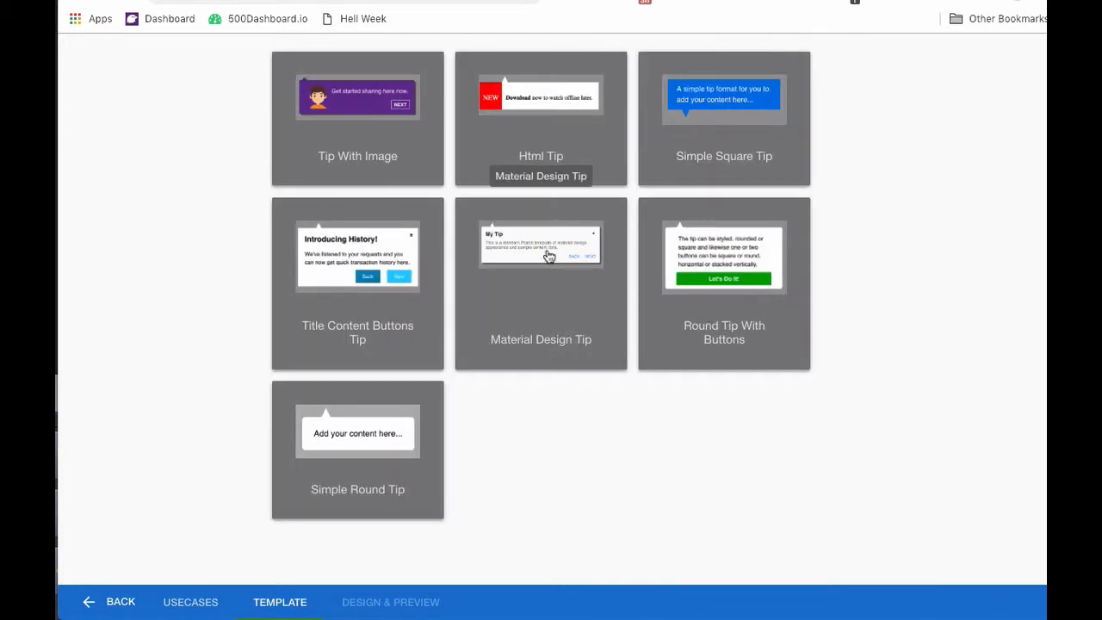
pyautogui.click(549, 255)
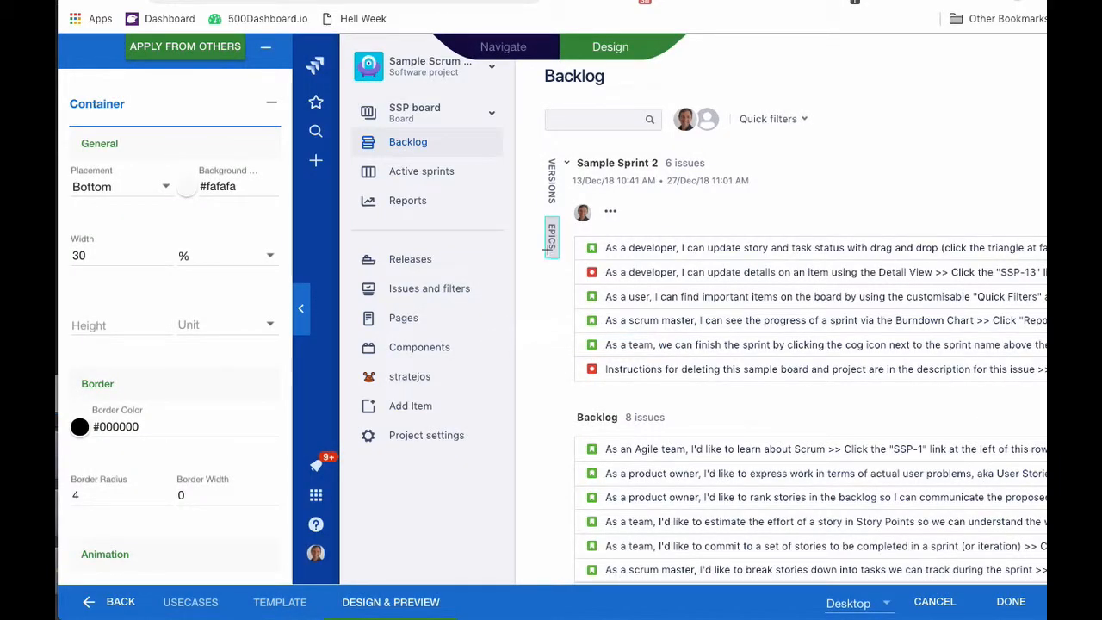
# Anchor the second tip to the Reports sidebar item with Top placement and preview it.
pyautogui.click(387, 213)
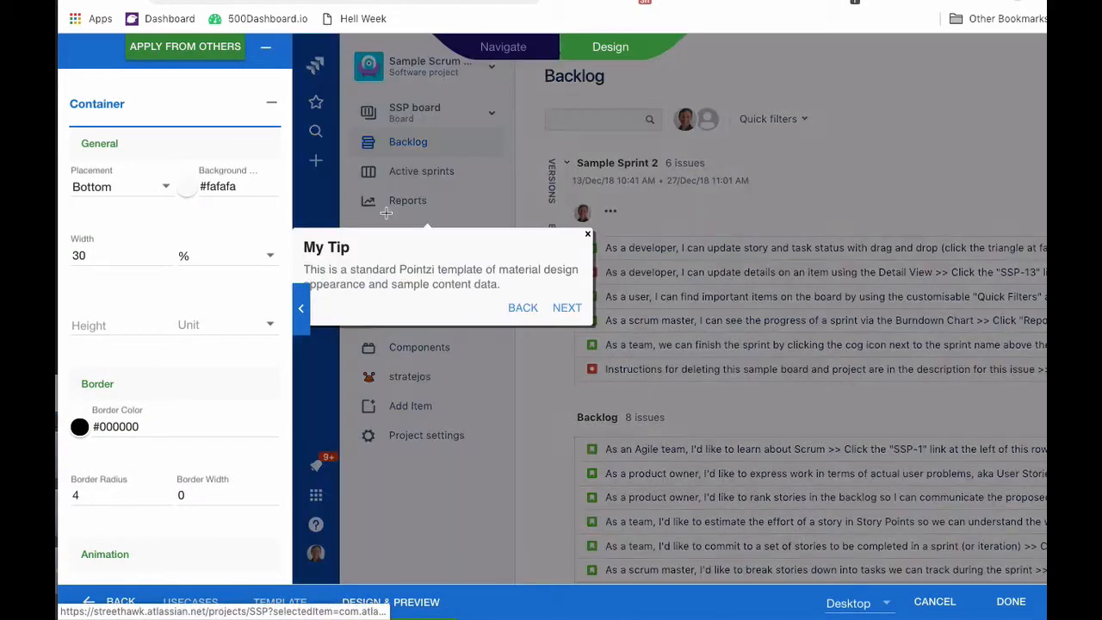
pyautogui.click(107, 190)
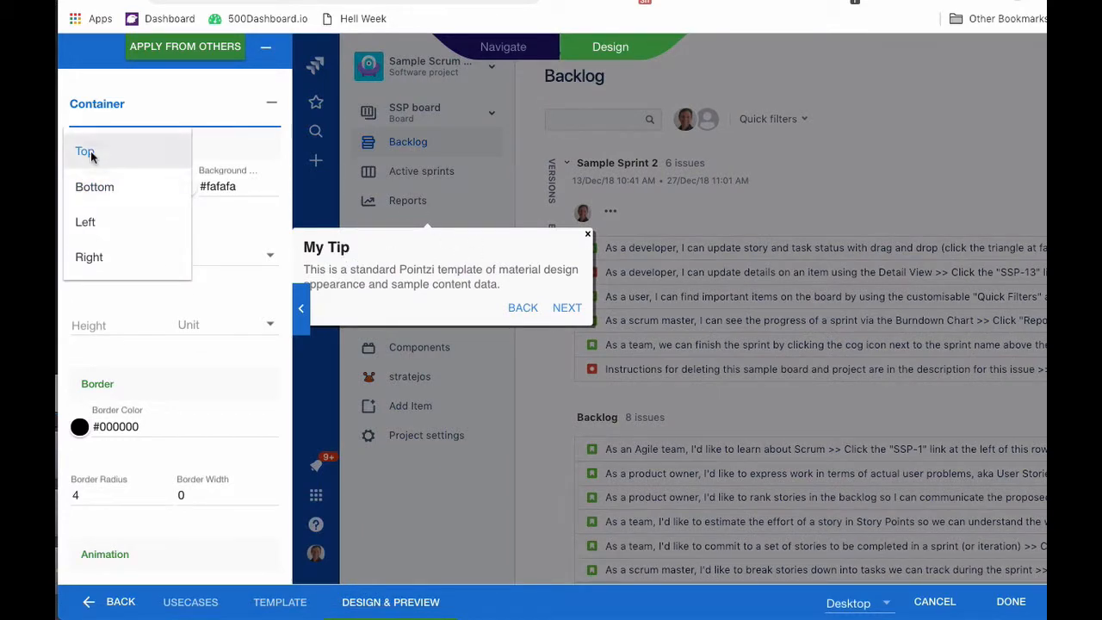
pyautogui.click(91, 150)
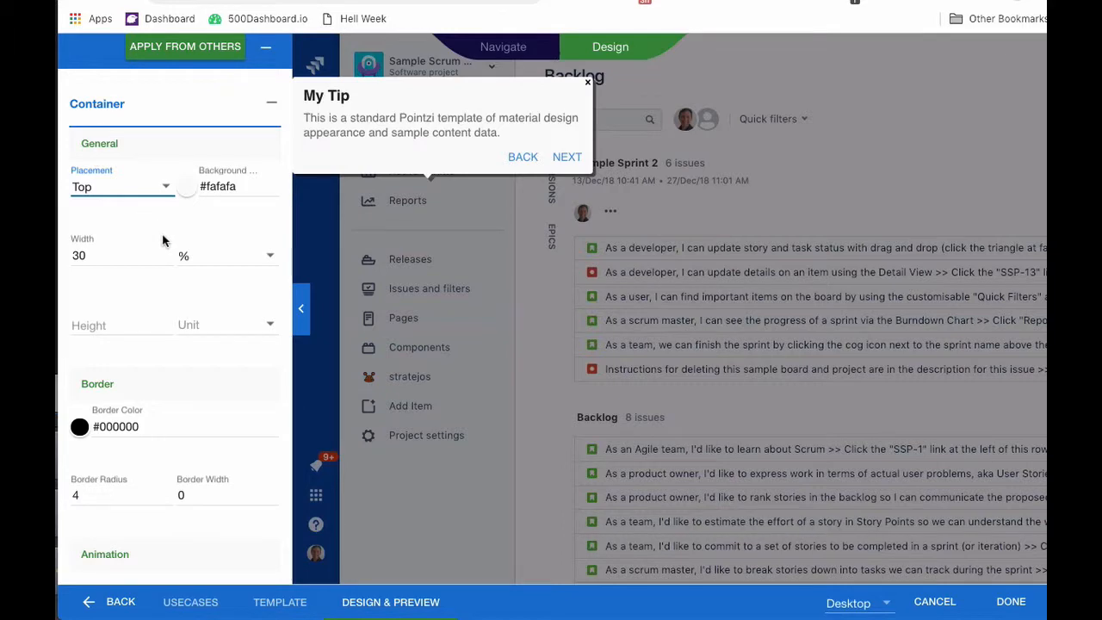
pyautogui.click(303, 306)
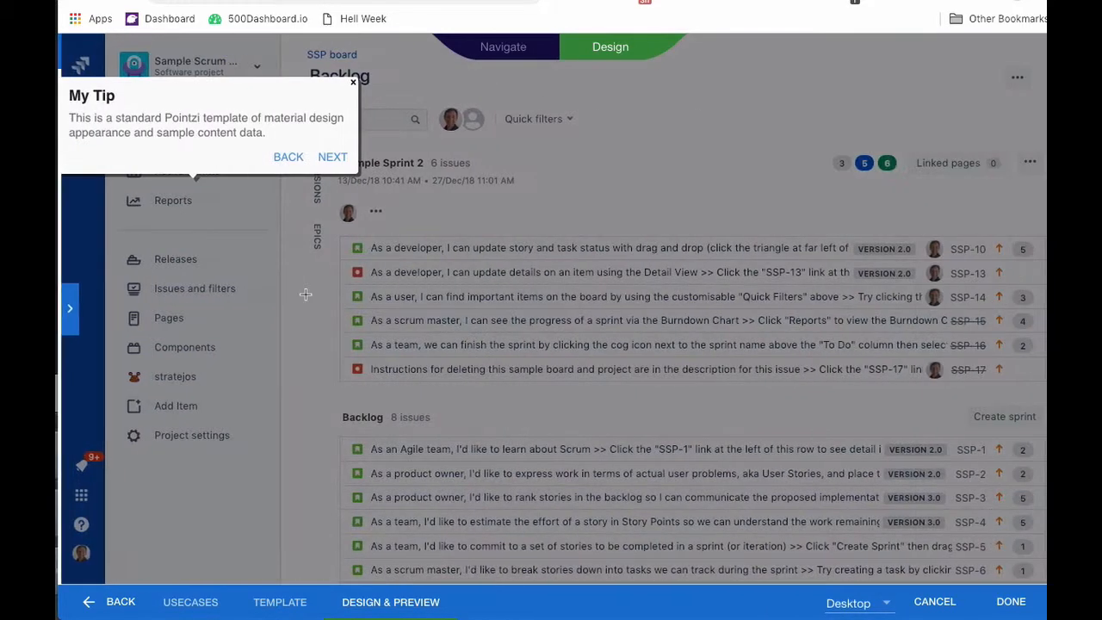
pyautogui.click(69, 312)
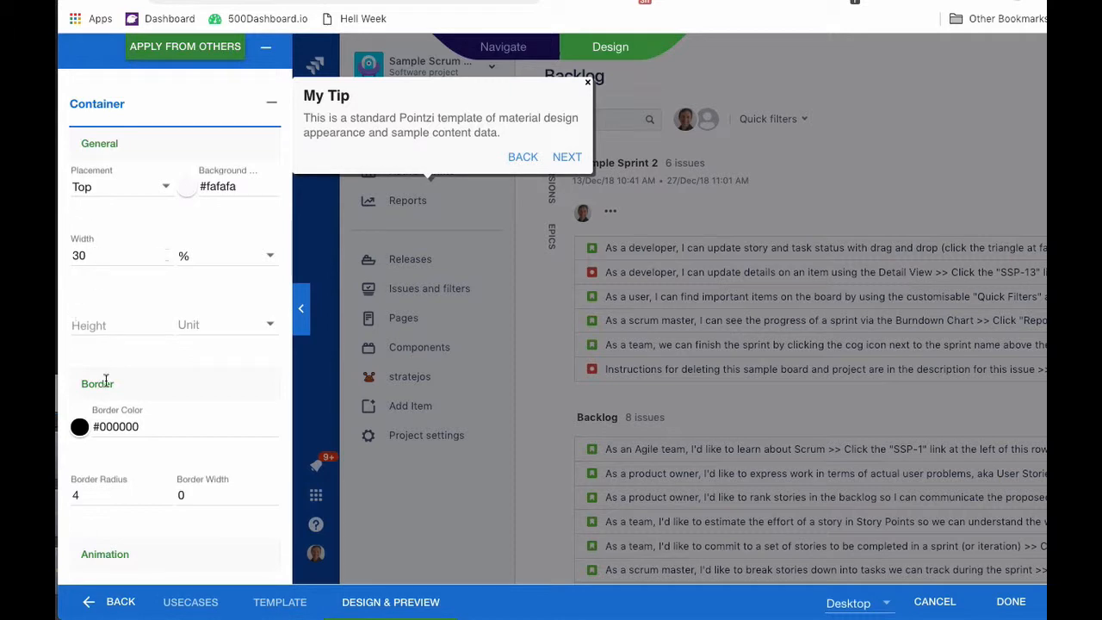
# Give the second tip a left margin of 10 under Advanced, preview it, and finish.
pyautogui.scroll(-5, 105, 381)
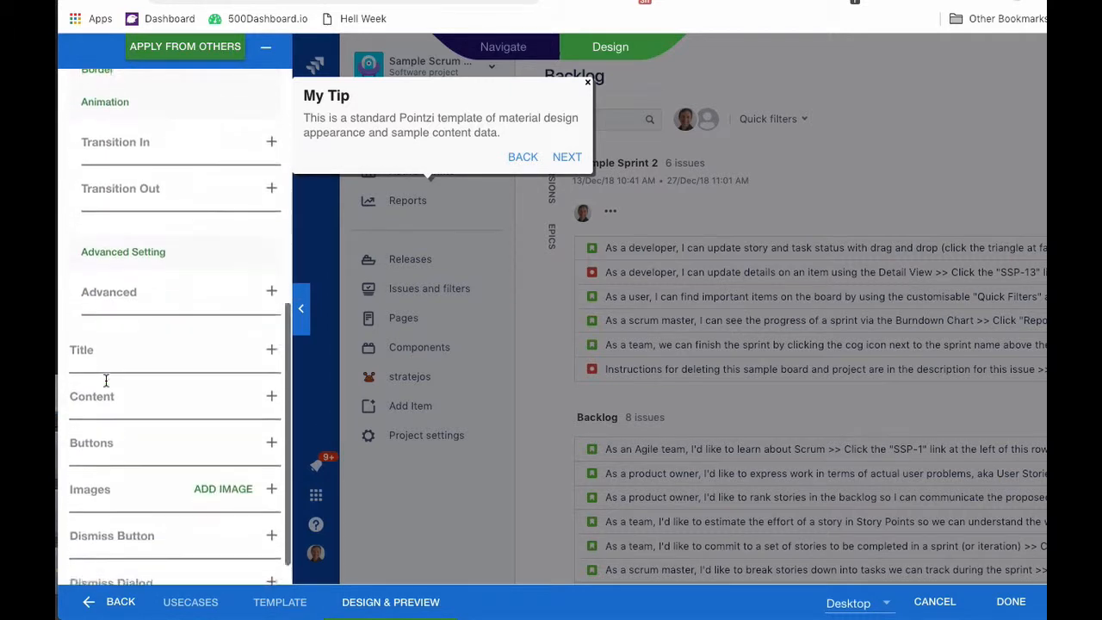
pyautogui.click(104, 294)
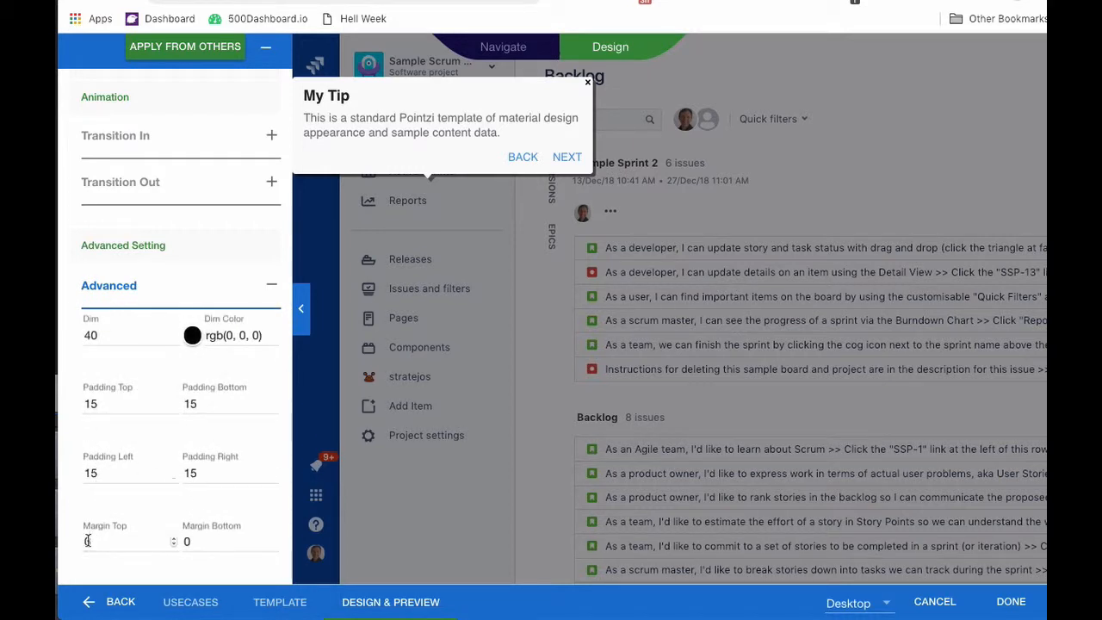
pyautogui.scroll(-3, 86, 534)
pyautogui.click(87, 507)
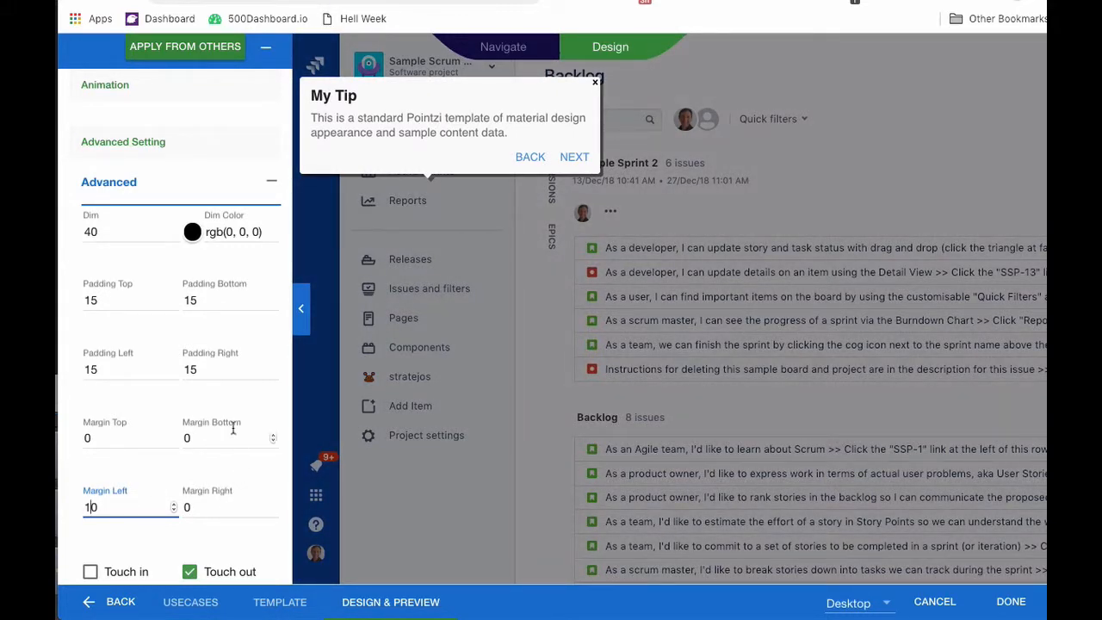
pyautogui.scroll(-2, 228, 457)
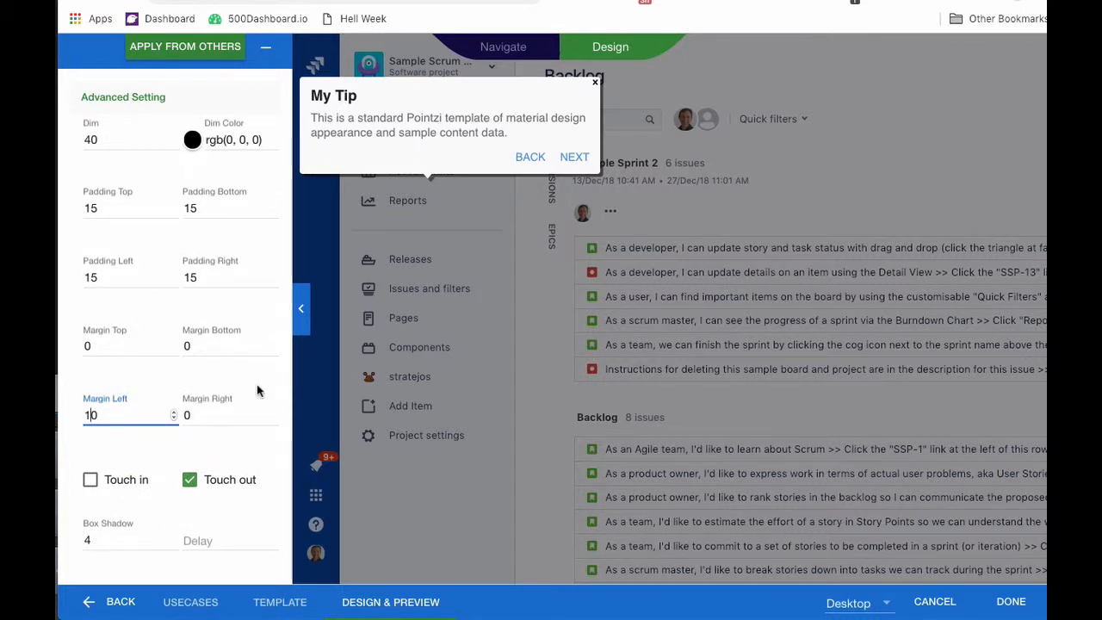
pyautogui.click(301, 317)
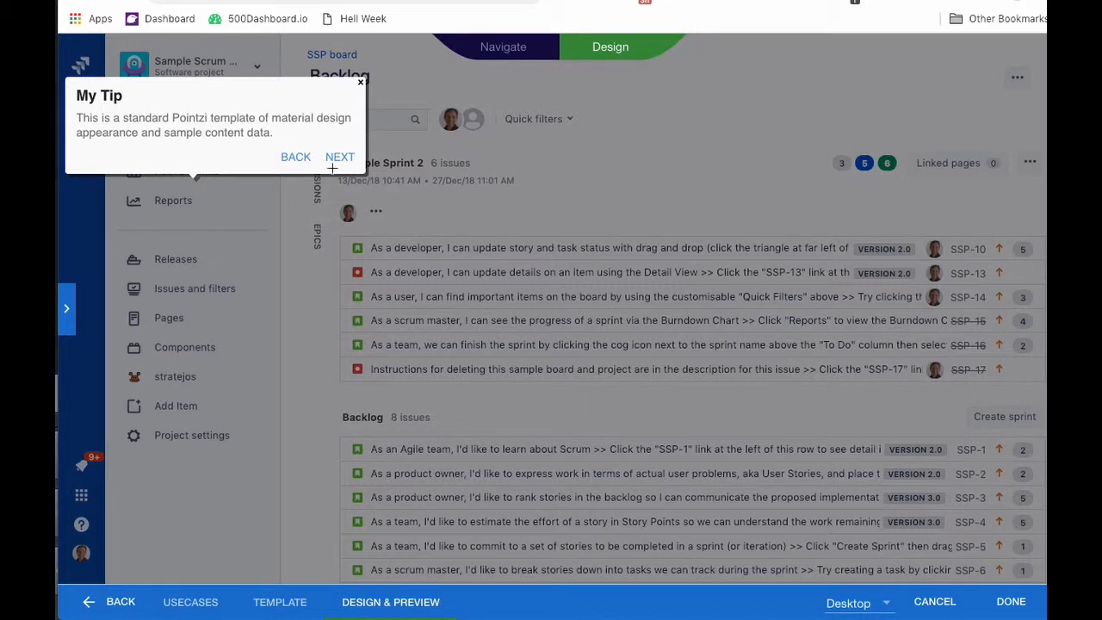
pyautogui.click(66, 316)
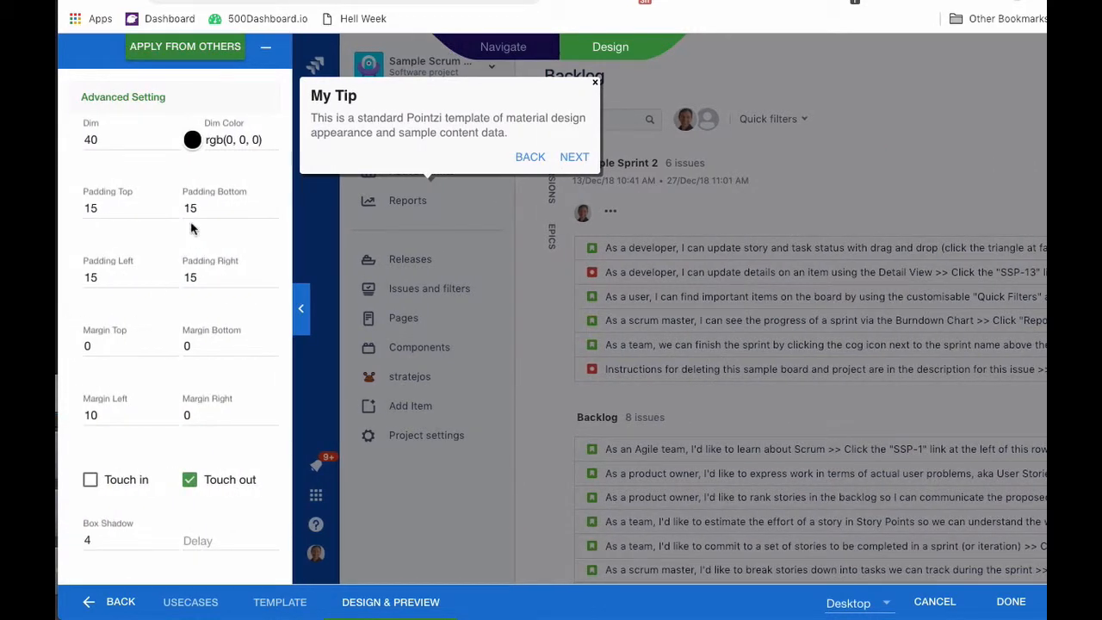
pyautogui.click(1012, 601)
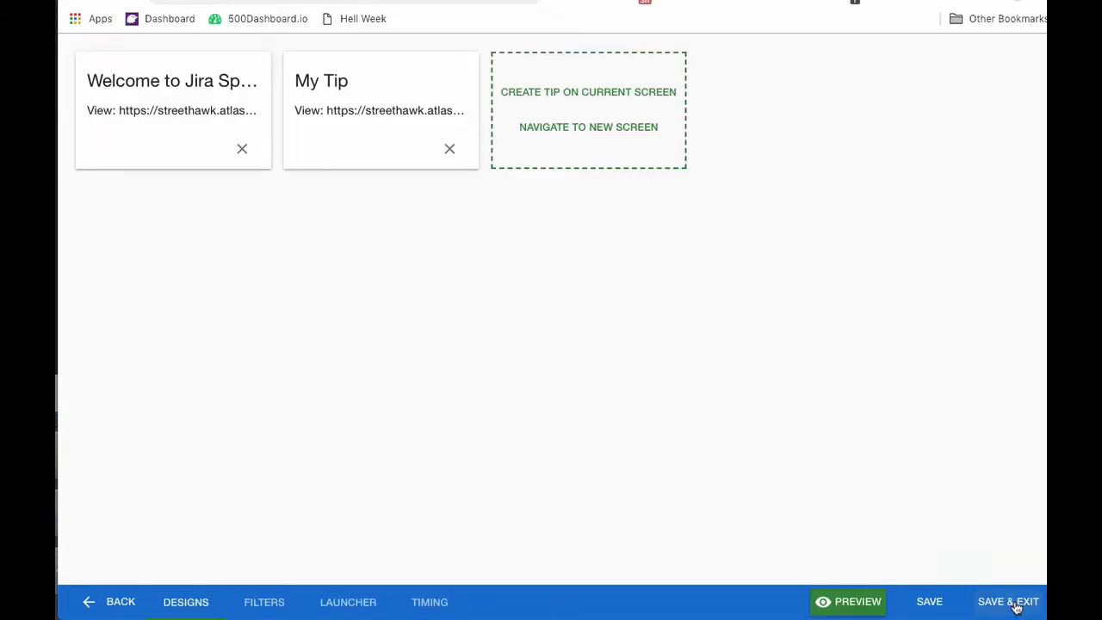
# Start an InApp Popup on the current screen from the Feature Launch template.
pyautogui.click(579, 92)
pyautogui.click(446, 97)
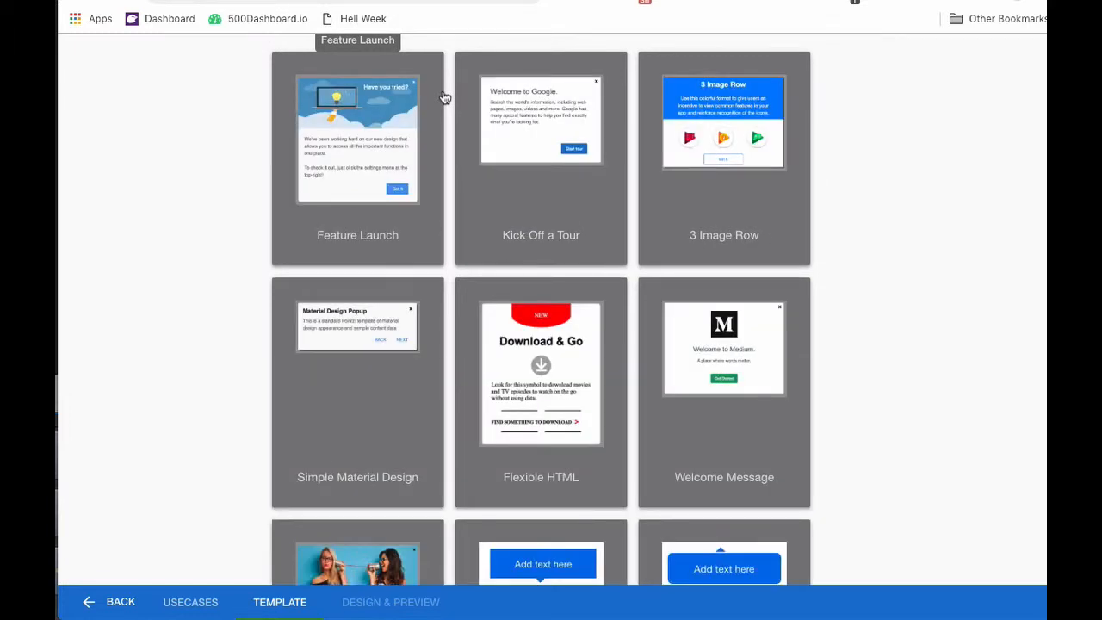
pyautogui.click(375, 158)
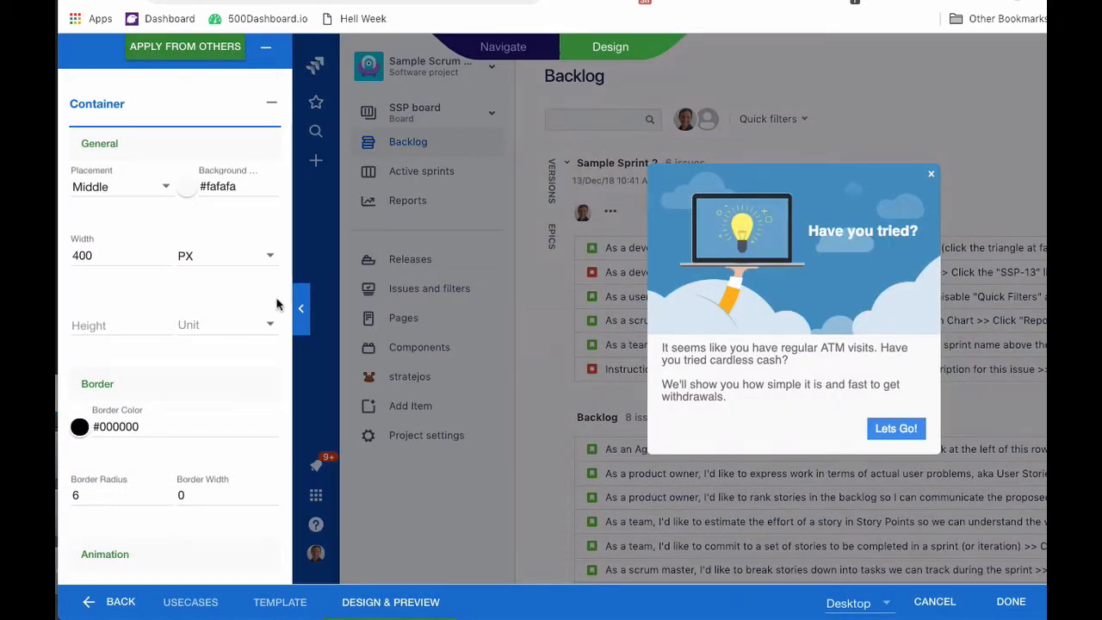
# Replace the popup body text with 'If you want to learn about the new features like cloning, sorting and epics, just click here.'.
pyautogui.click(300, 307)
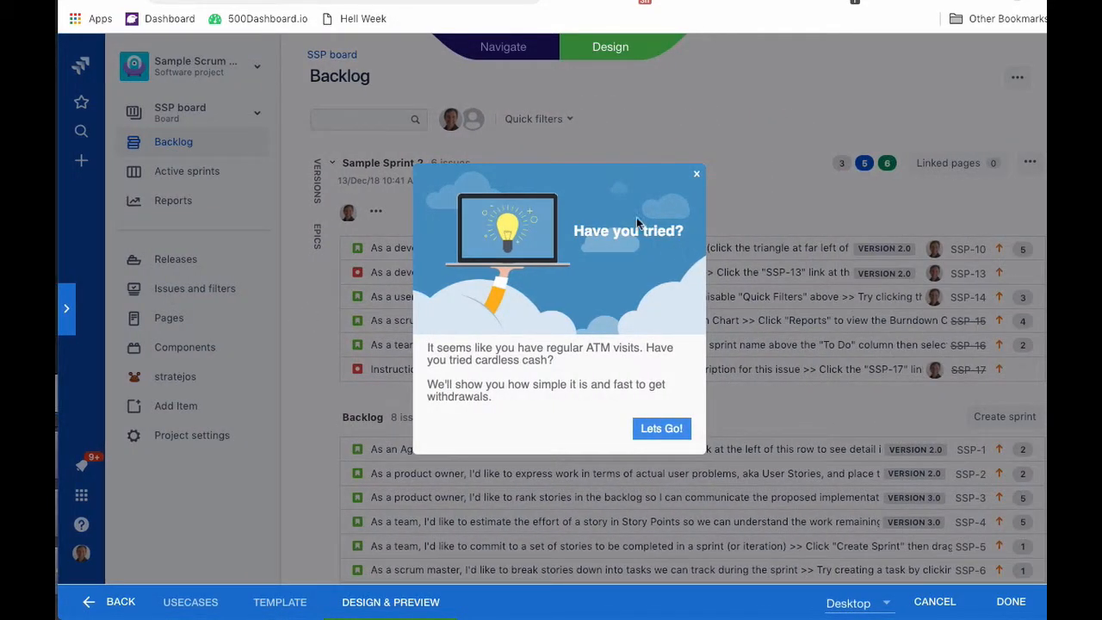
pyautogui.click(636, 221)
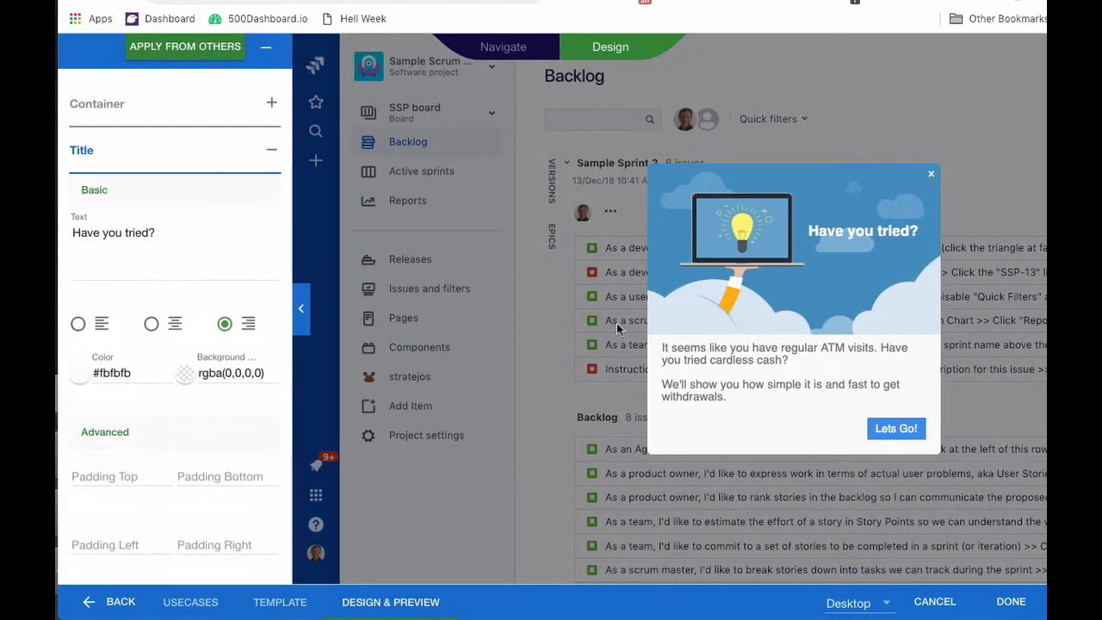
pyautogui.click(684, 353)
pyautogui.tripleClick(251, 277)
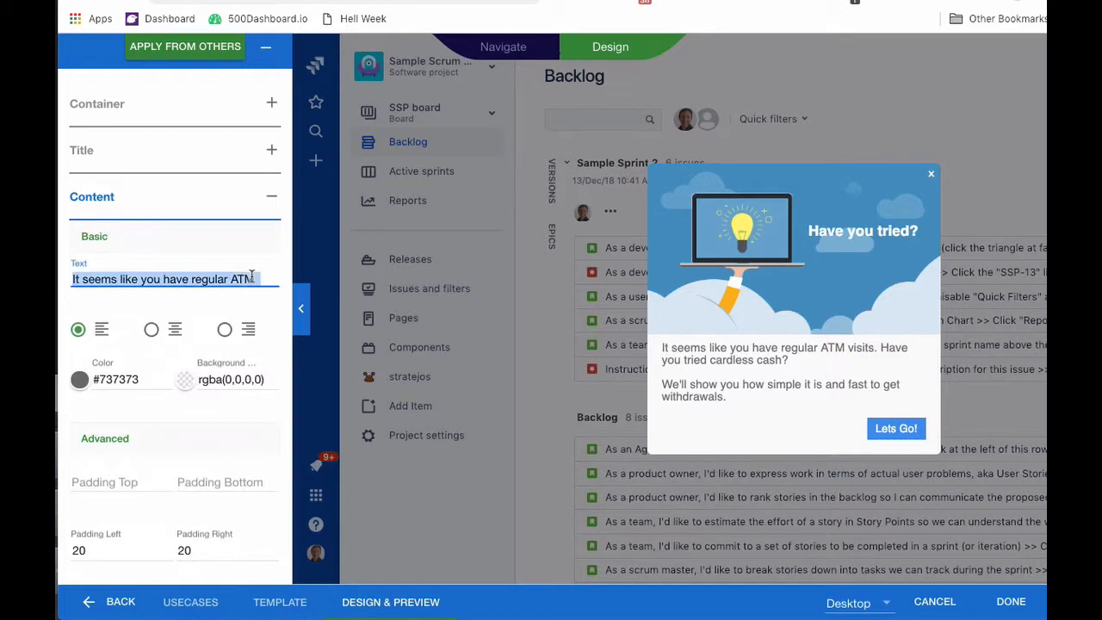
pyautogui.write('If you ')
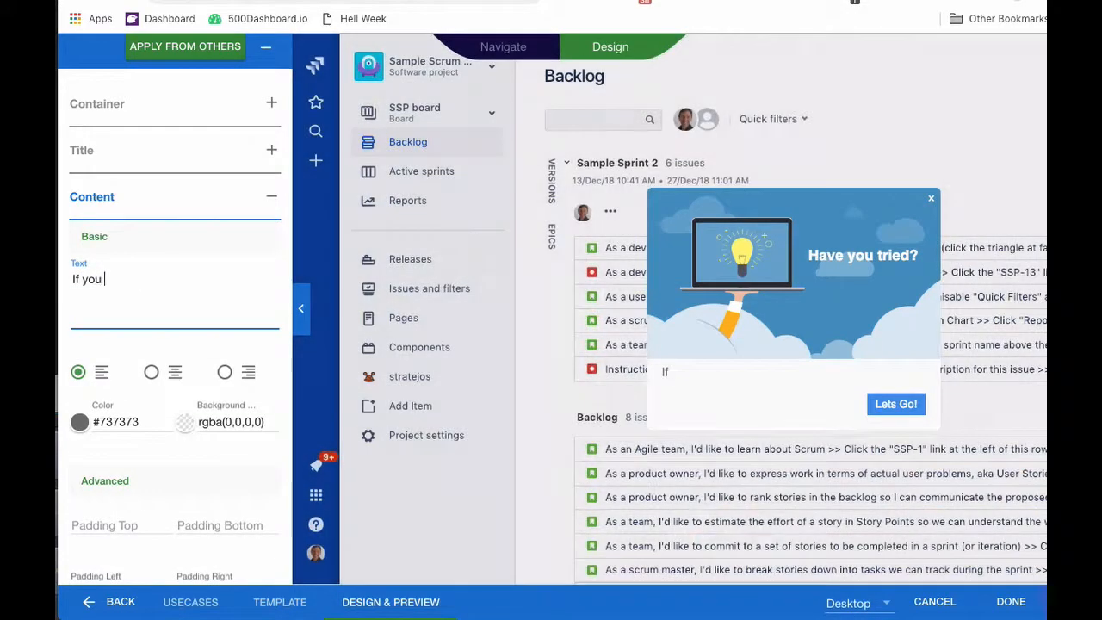
pyautogui.write('want to lean')
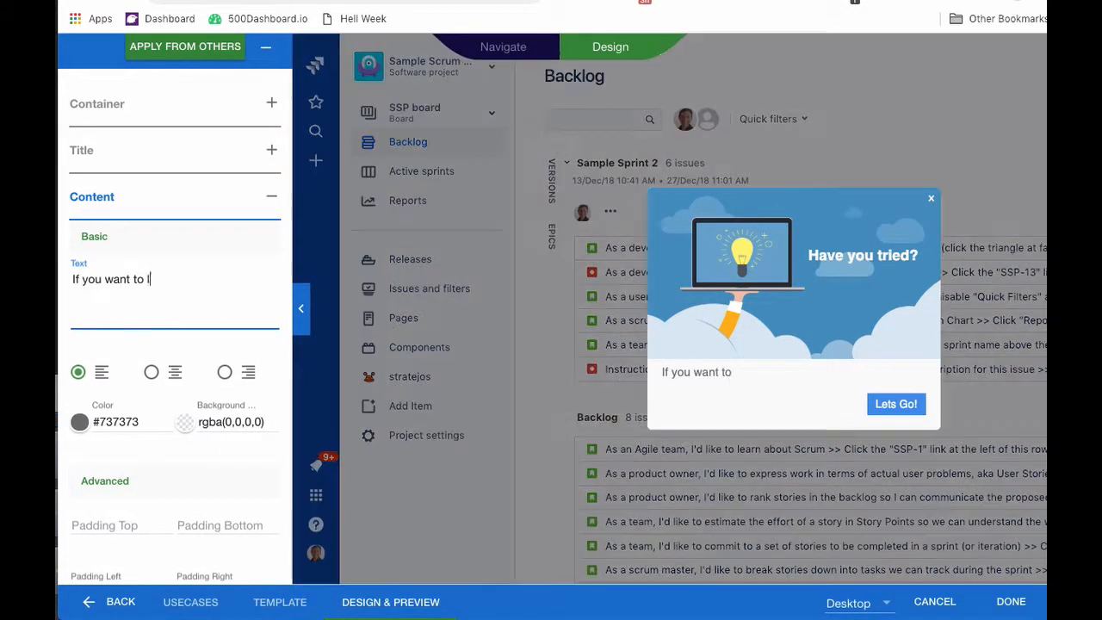
pyautogui.press('BackSpace')
pyautogui.write('rn a')
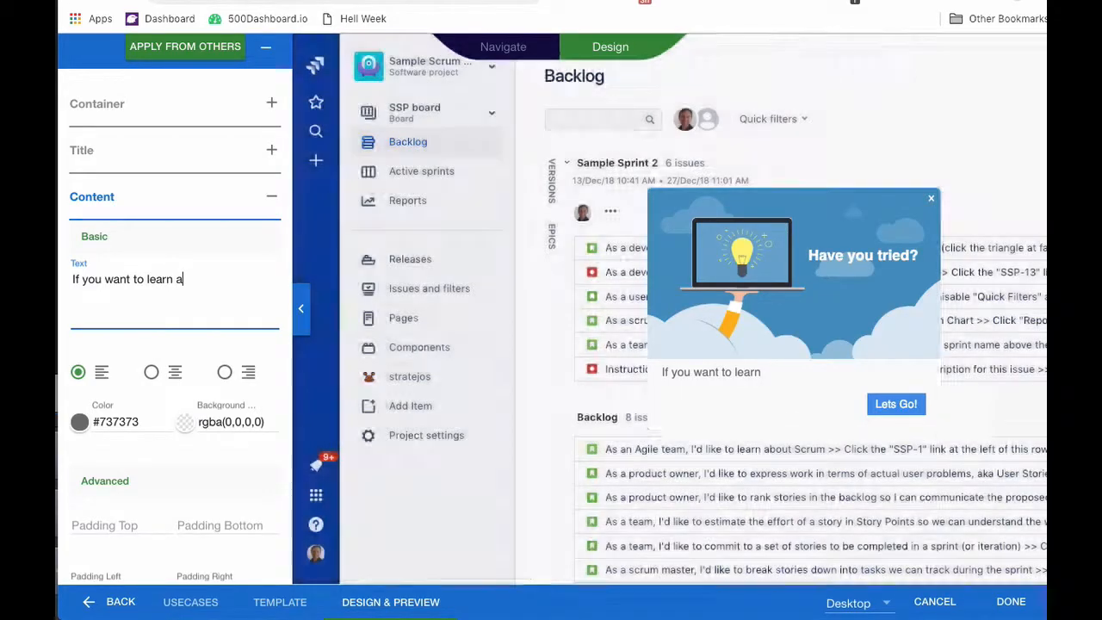
pyautogui.write('bout the ')
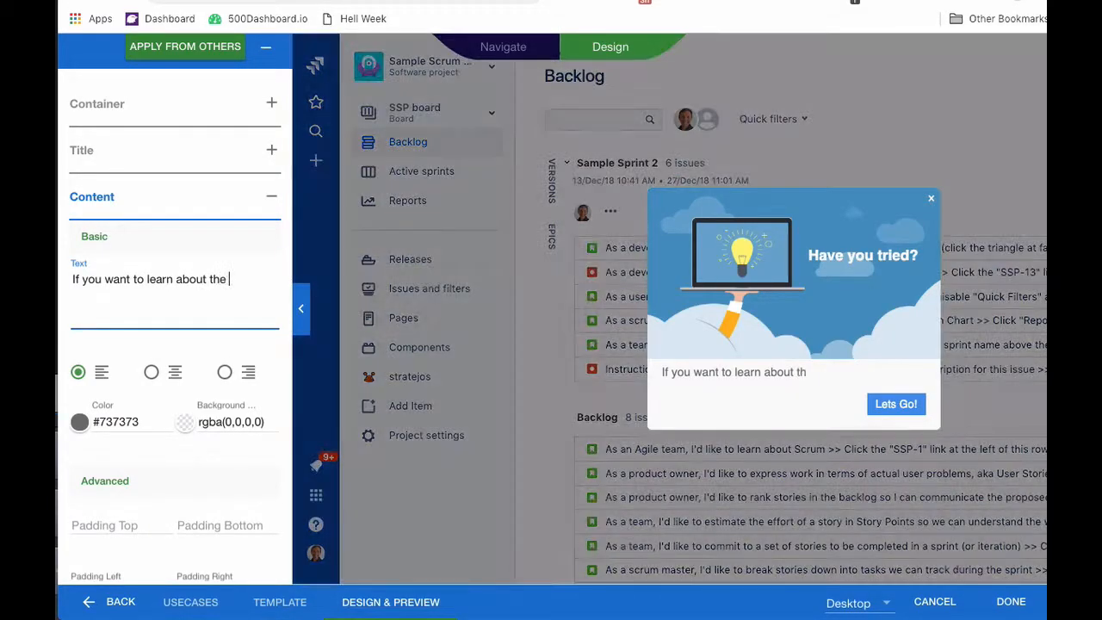
pyautogui.write('new fe')
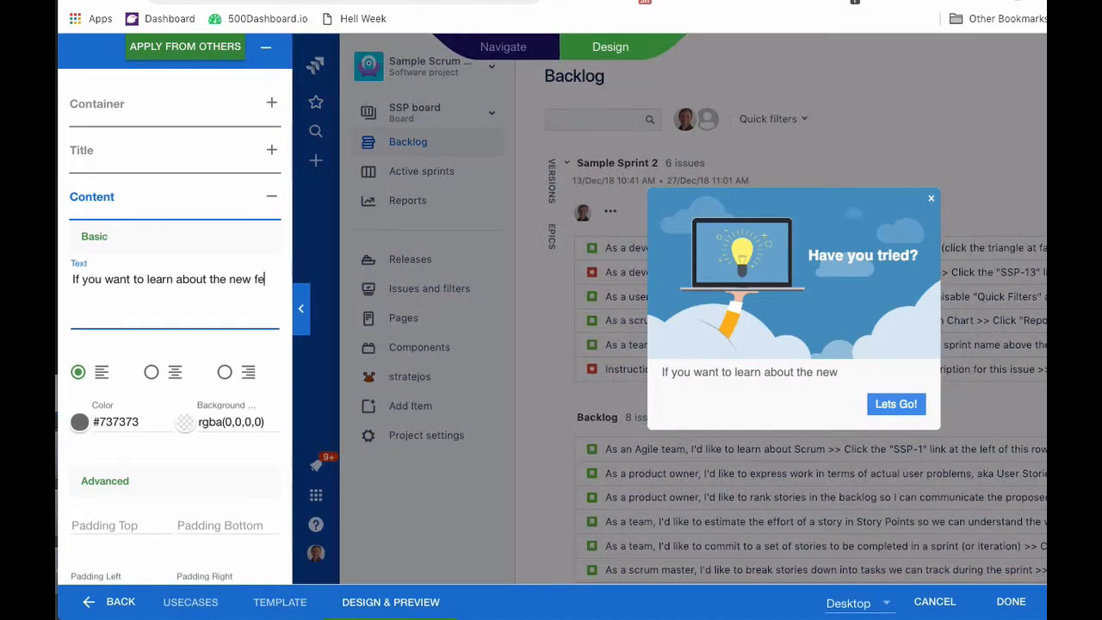
pyautogui.write('atures li')
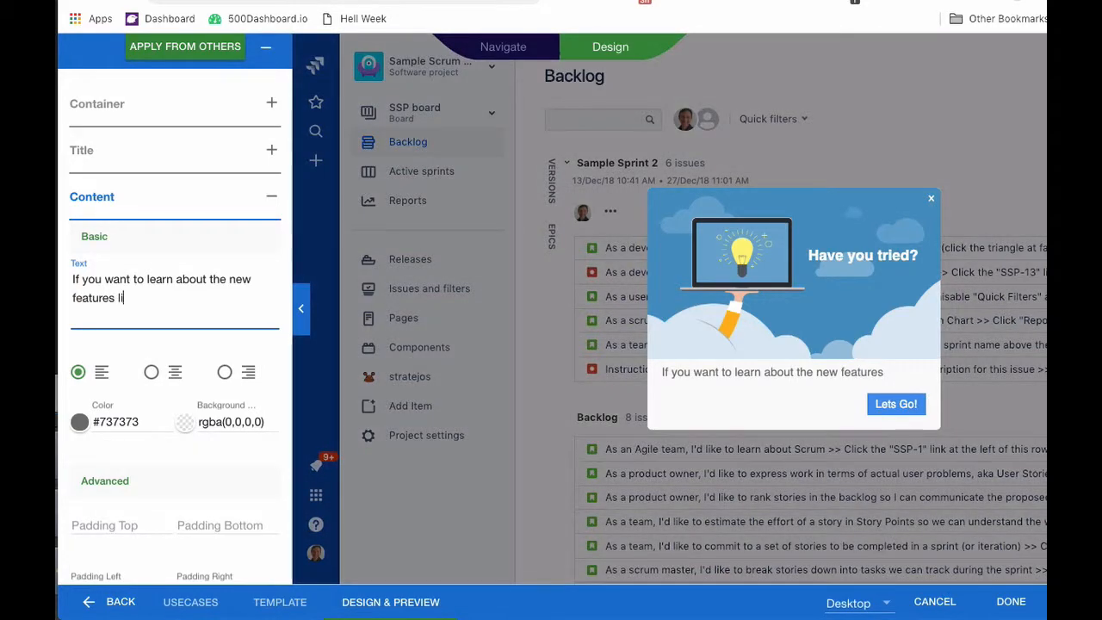
pyautogui.write('ke clo')
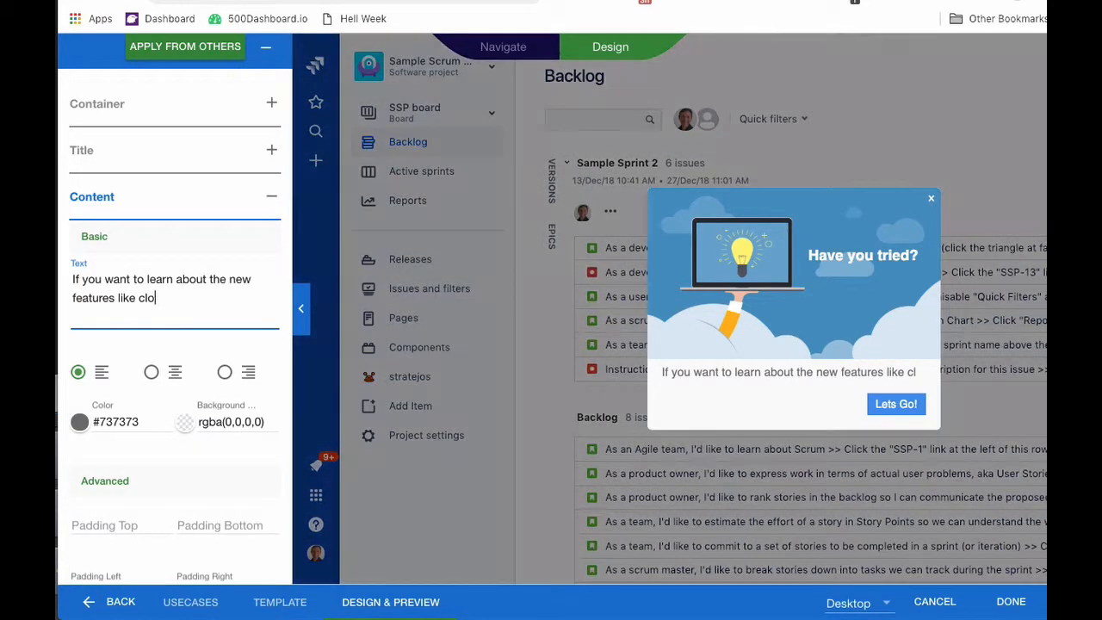
pyautogui.write('ning, ')
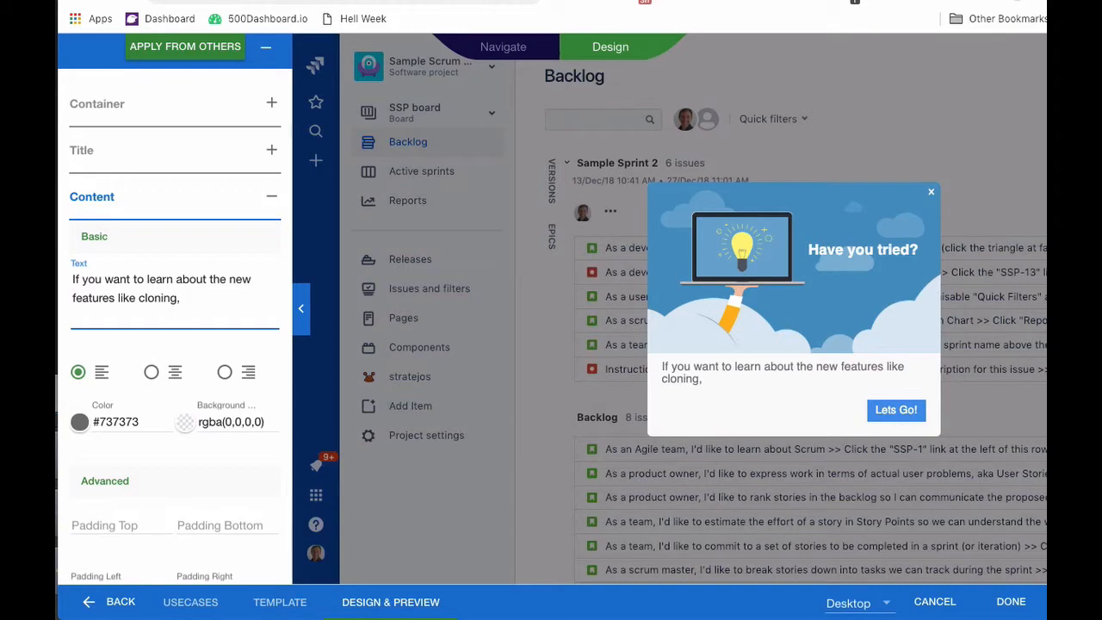
pyautogui.write('sorting and ')
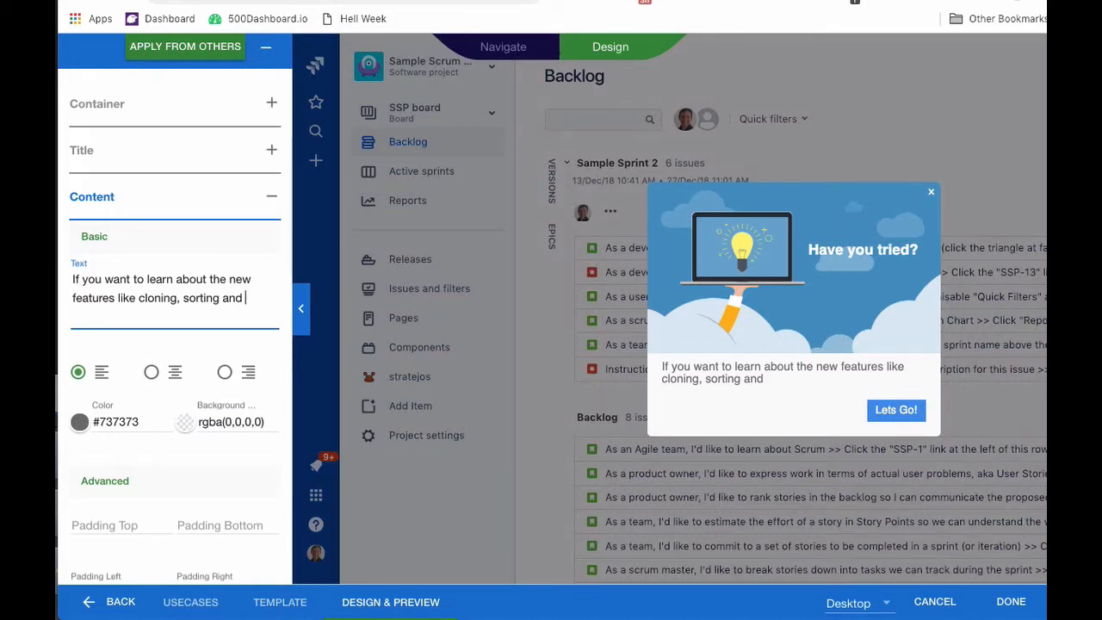
pyautogui.write('epics, j')
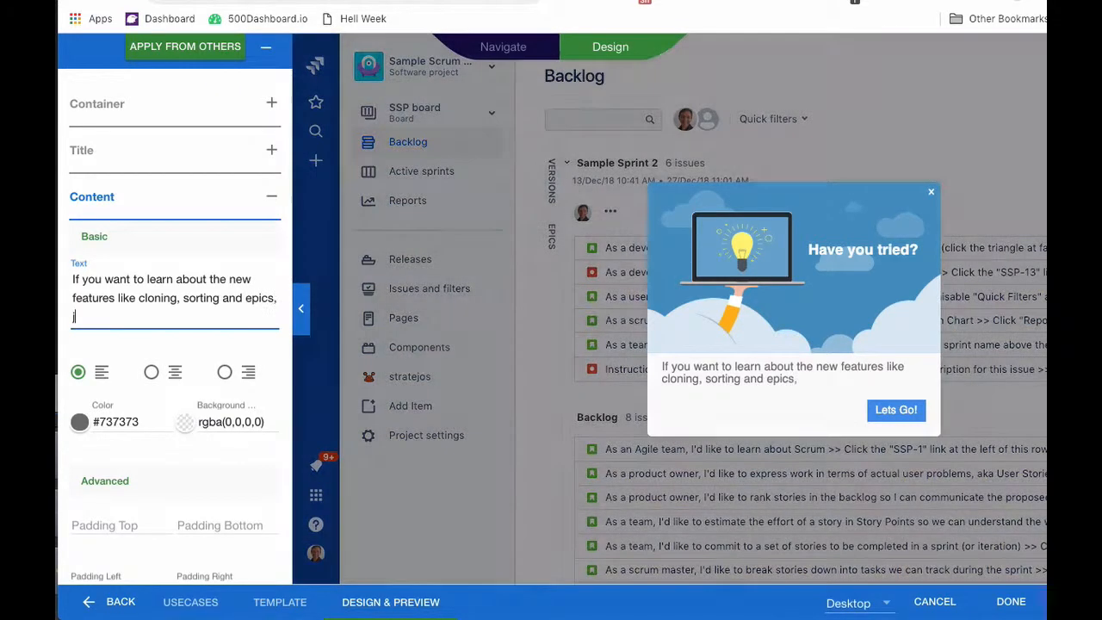
pyautogui.write('ust click here.')
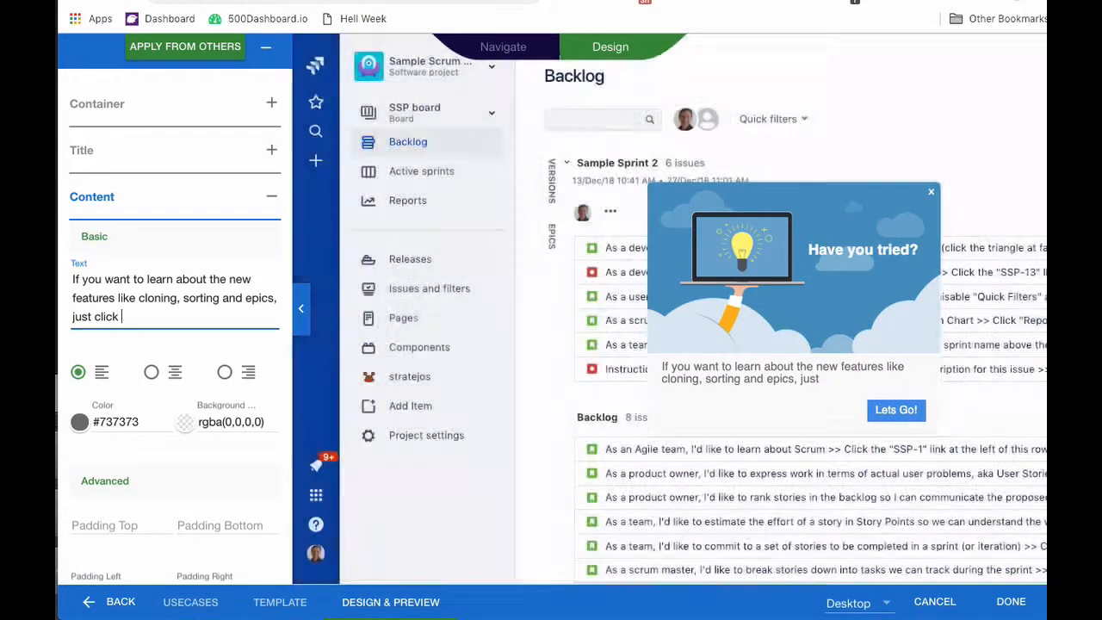
# Change the body text's Advanced Line Height from 110 to 140.
pyautogui.scroll(-2, 251, 290)
pyautogui.scroll(-8, 251, 290)
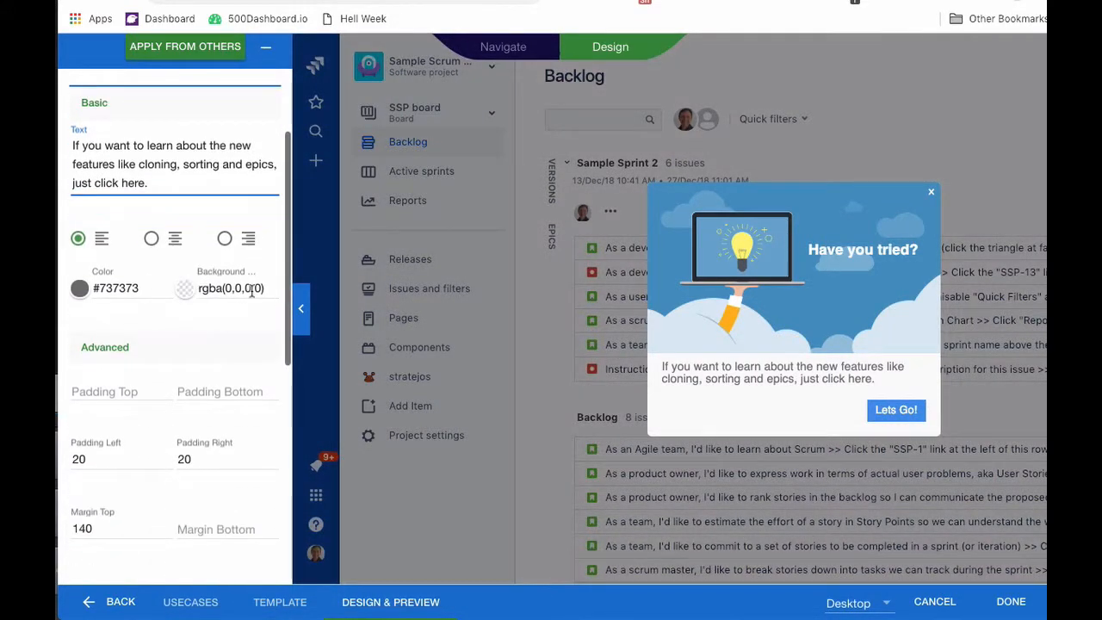
pyautogui.click(86, 331)
pyautogui.press('BackSpace')
pyautogui.write('20')
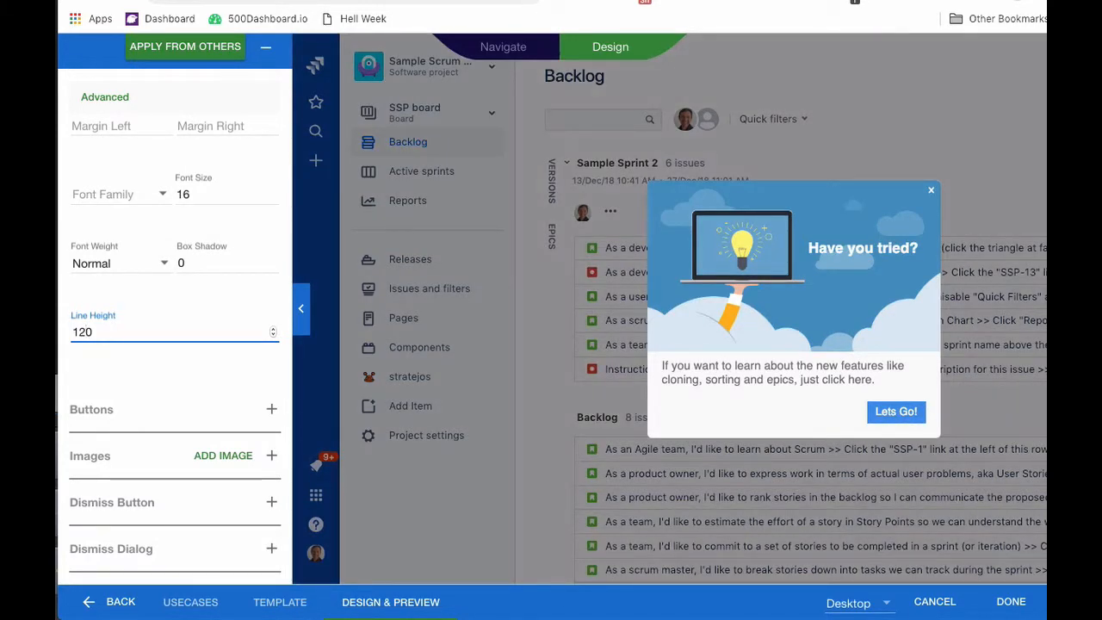
pyautogui.press('BackSpace')
pyautogui.write('4')
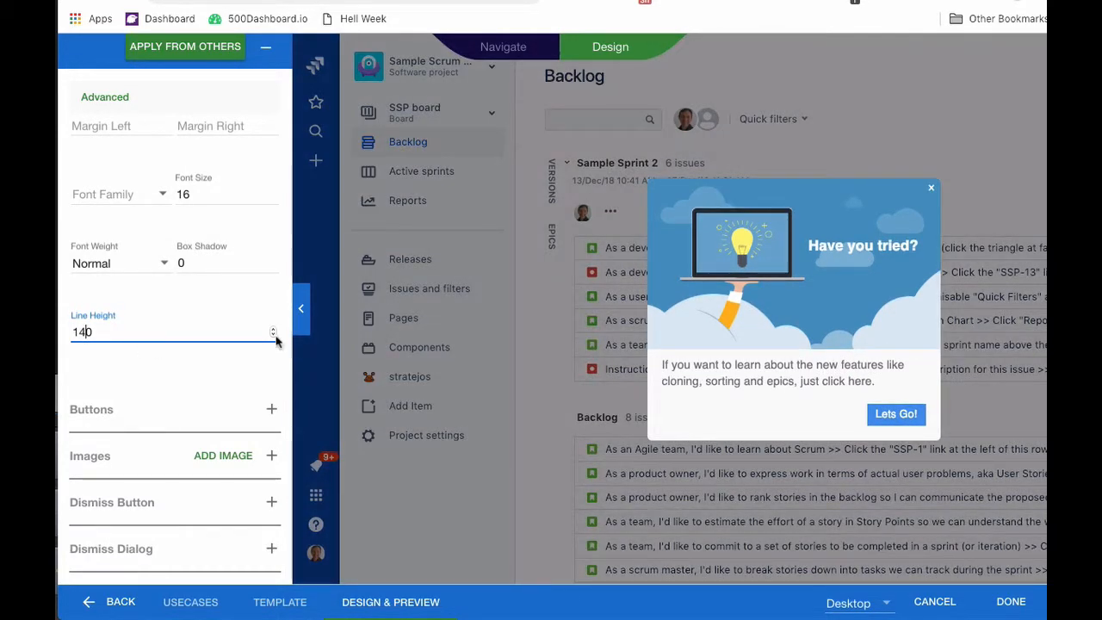
pyautogui.click(95, 458)
# Swap the popup image for the desert dunes photo from the library's Pictures category.
pyautogui.click(148, 336)
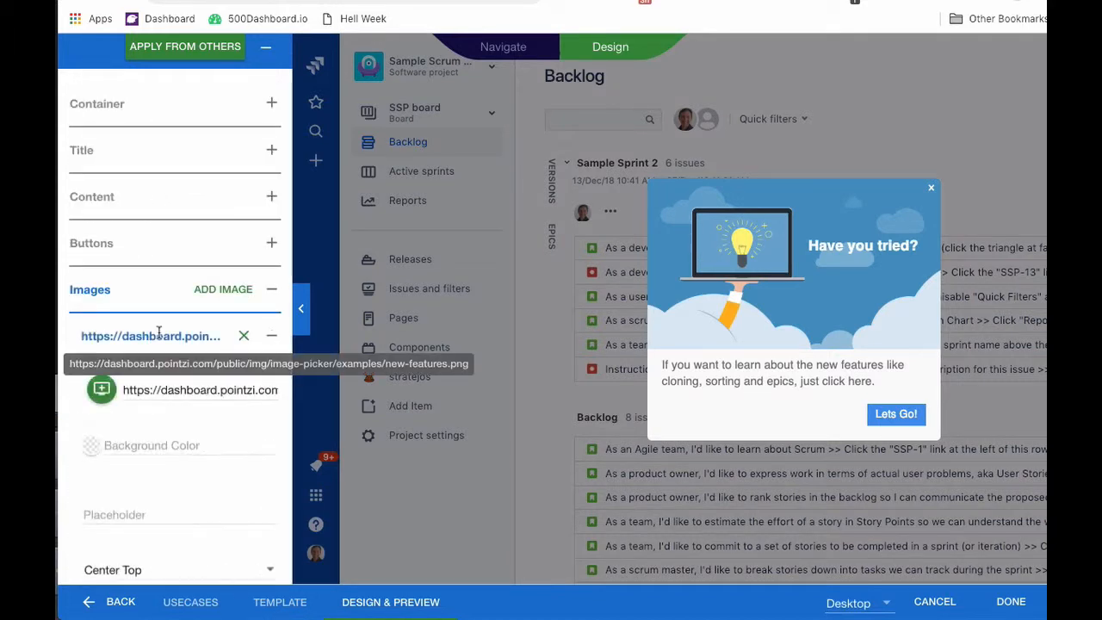
pyautogui.click(172, 399)
pyautogui.click(101, 390)
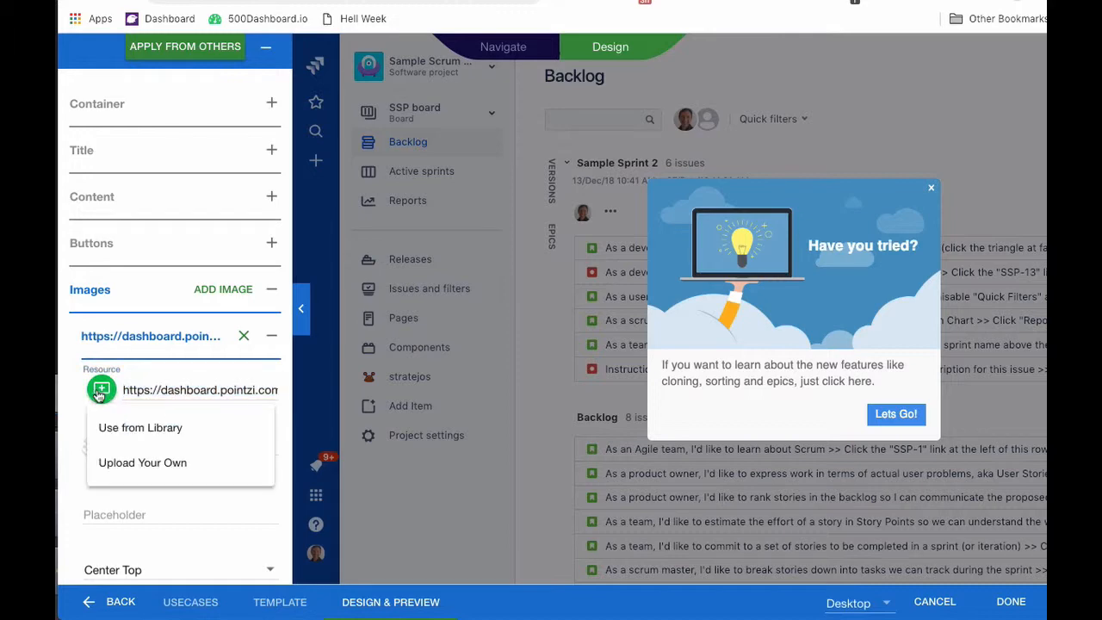
pyautogui.click(118, 428)
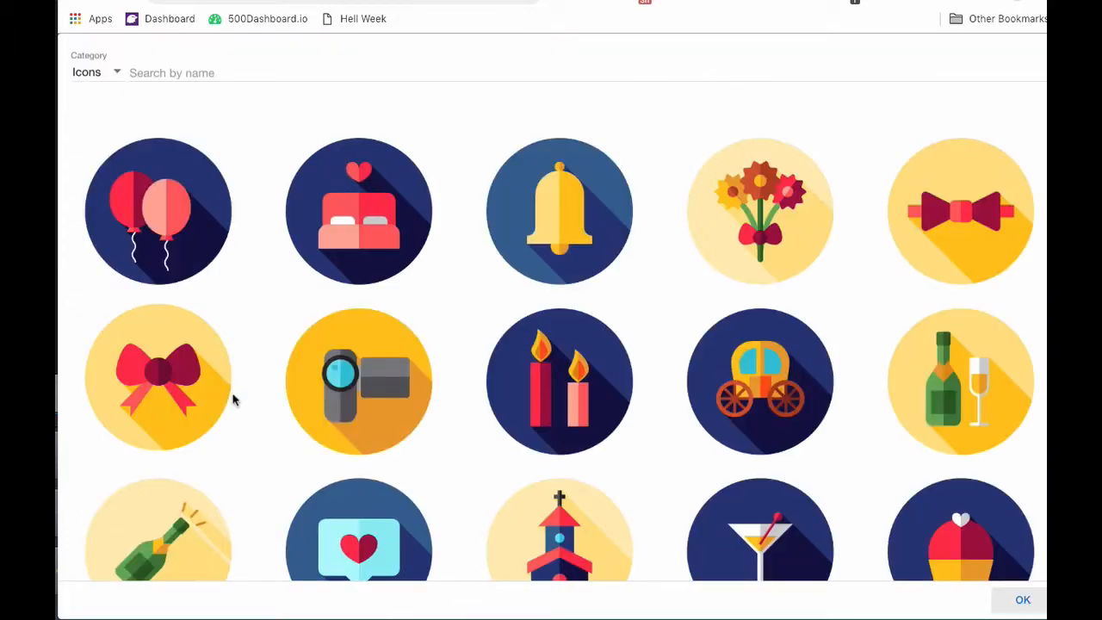
pyautogui.scroll(-8, 364, 398)
pyautogui.scroll(8, 365, 405)
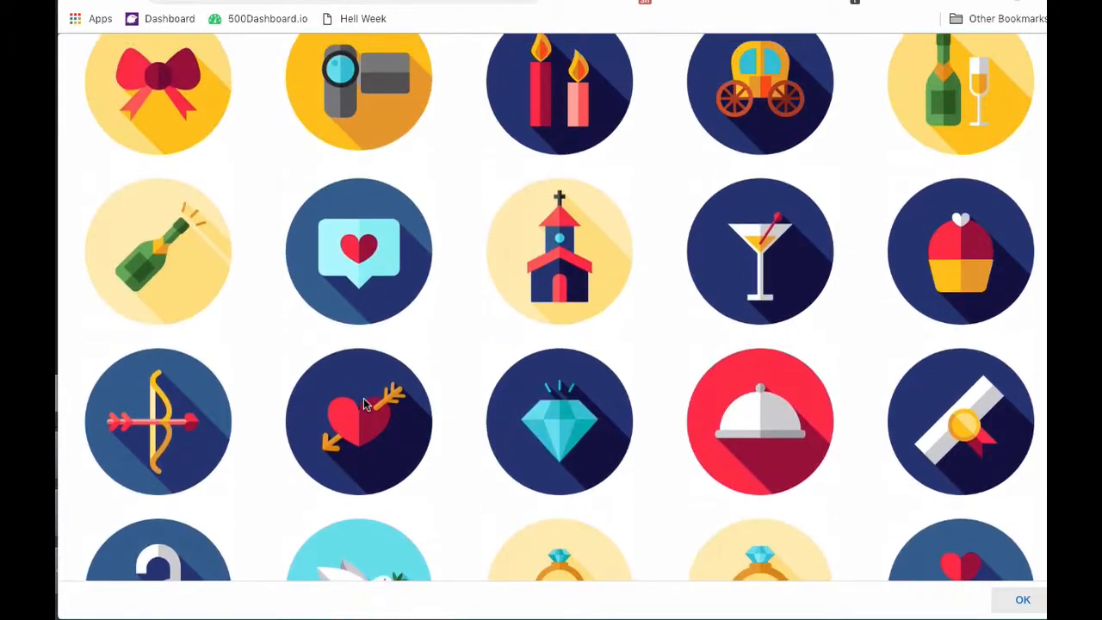
pyautogui.click(93, 78)
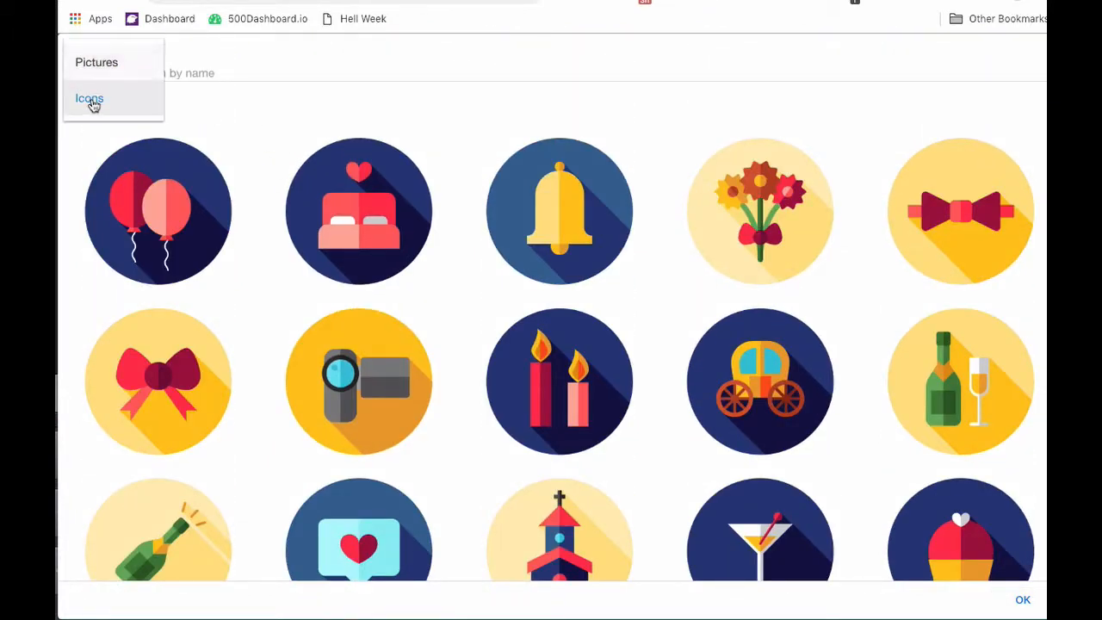
pyautogui.click(101, 62)
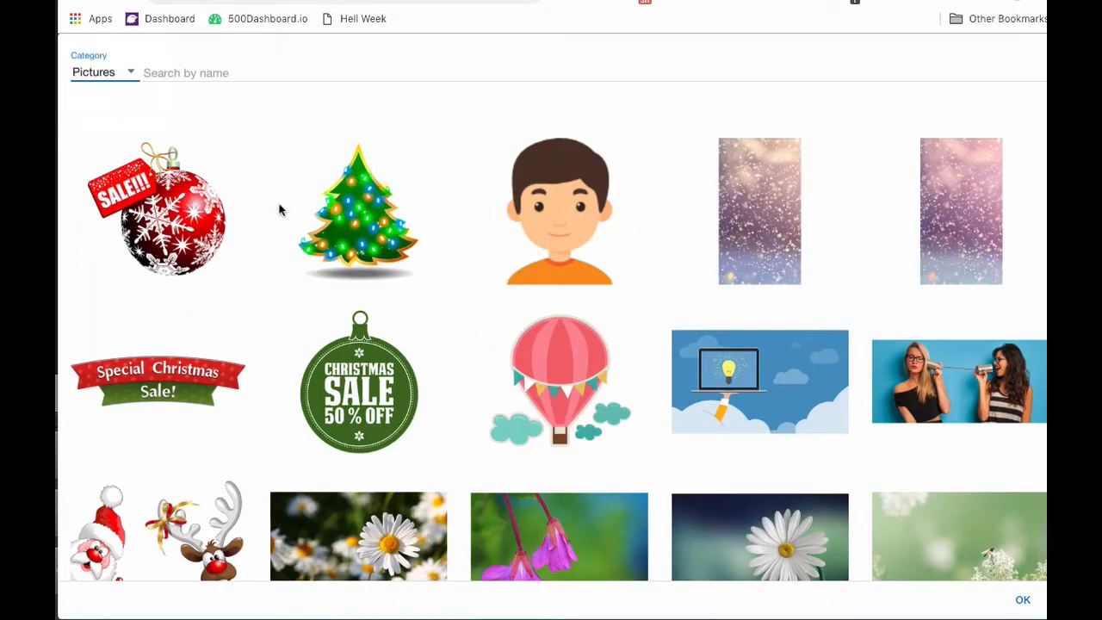
pyautogui.scroll(-3, 600, 314)
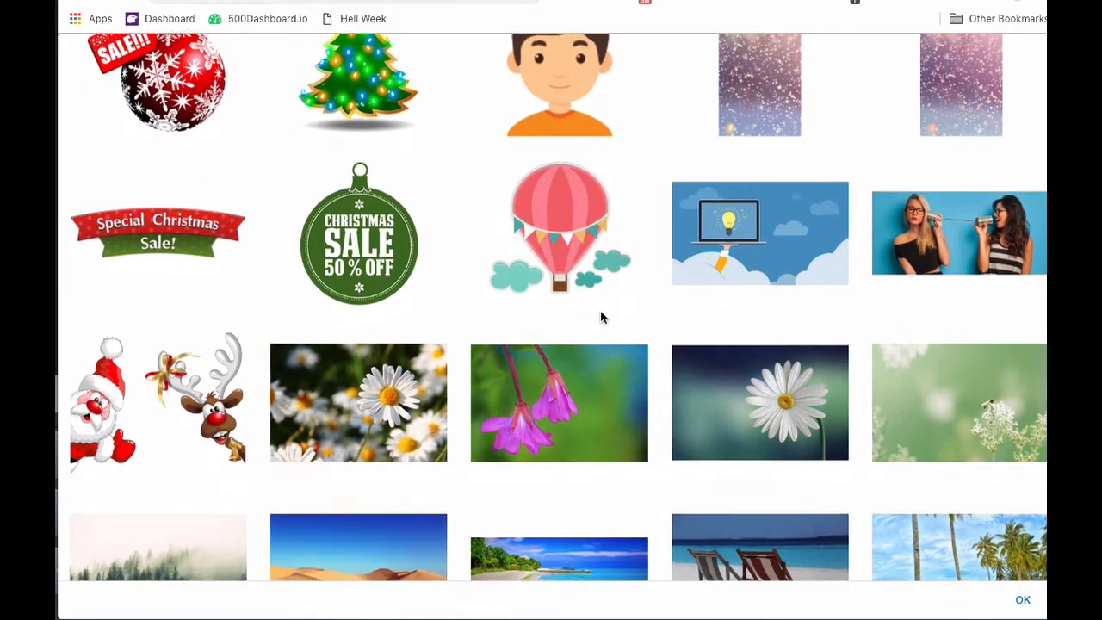
pyautogui.scroll(-5, 601, 317)
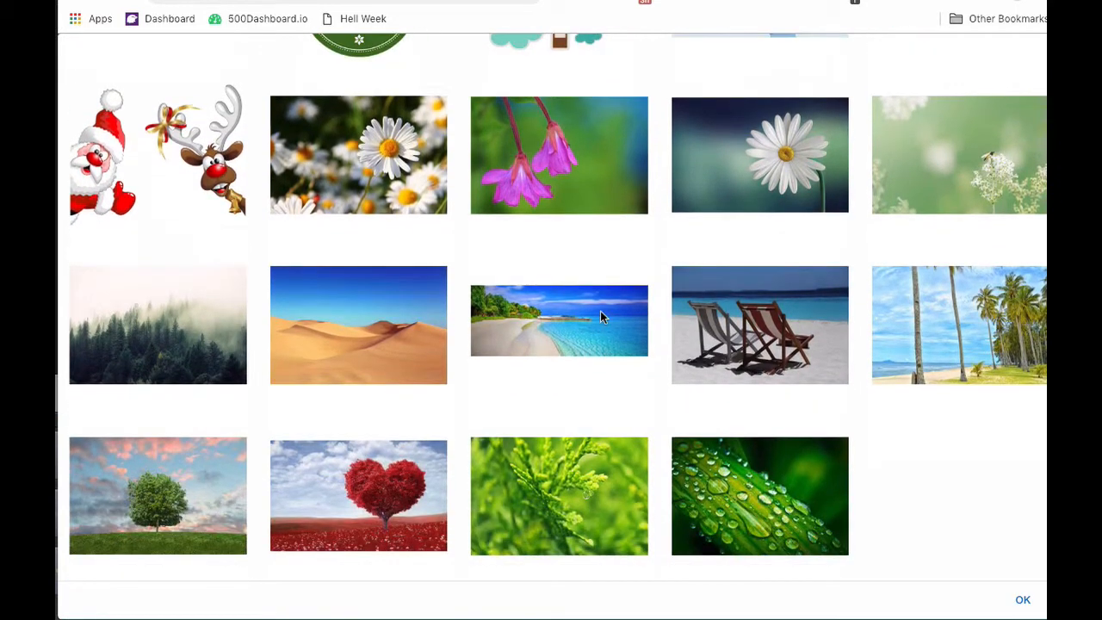
pyautogui.click(379, 323)
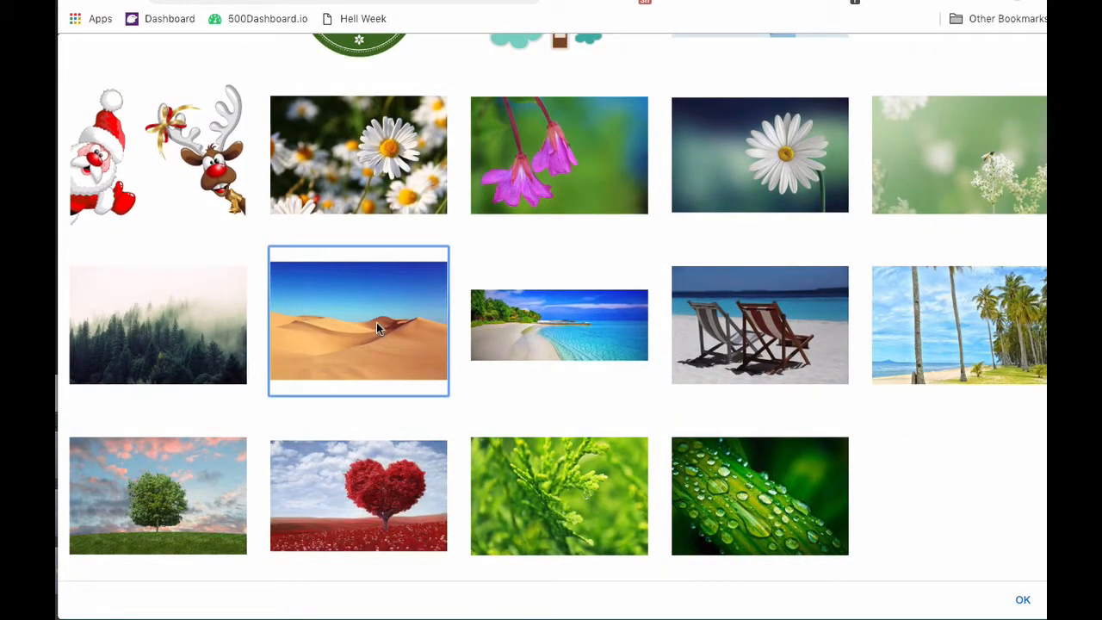
pyautogui.click(1024, 602)
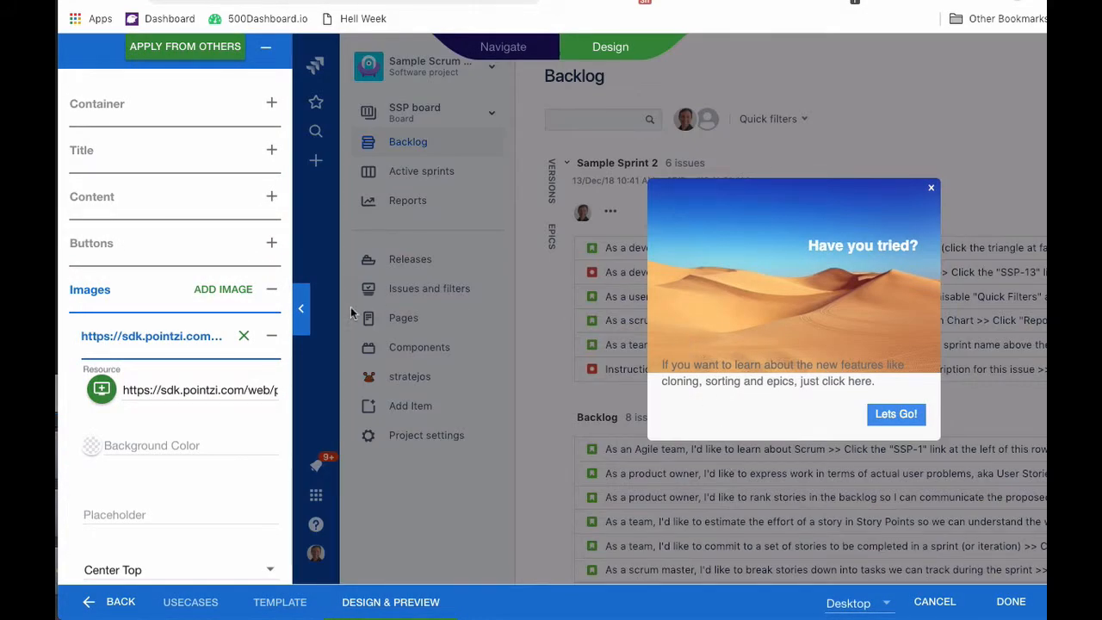
# Set the body text's top margin to 0.
pyautogui.click(97, 193)
pyautogui.scroll(-4, 105, 400)
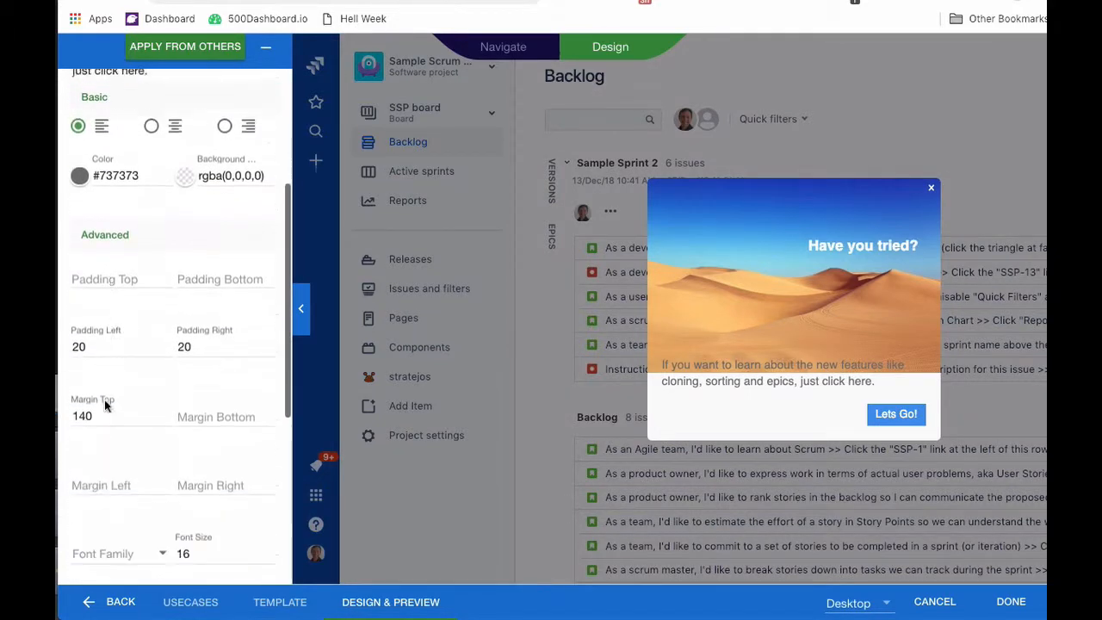
pyautogui.click(80, 396)
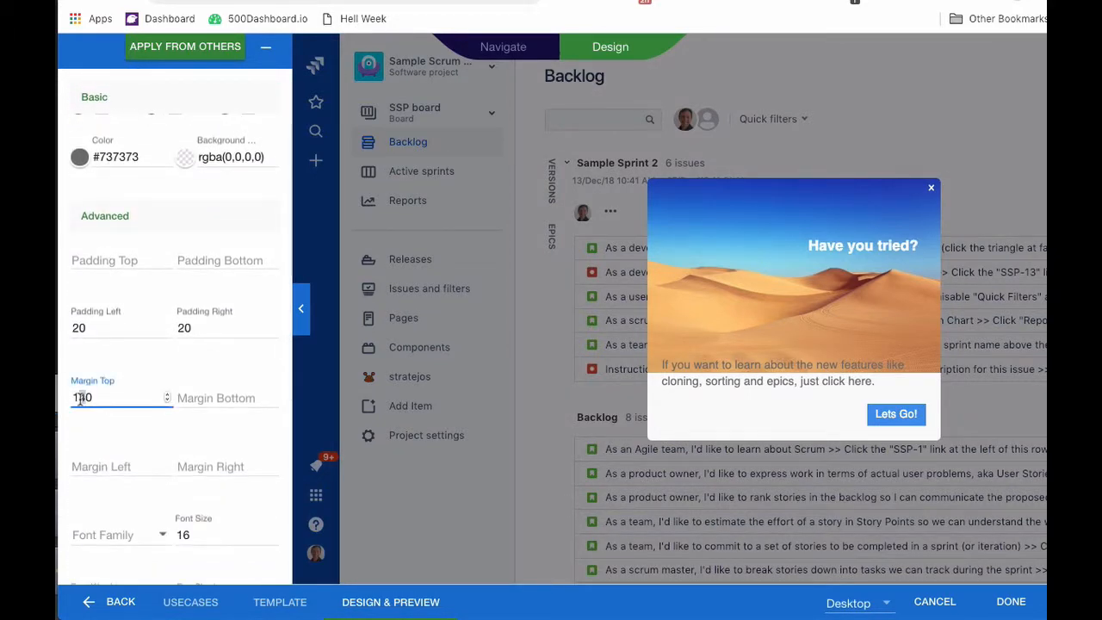
pyautogui.write('0')
# Make the body text colour white (#ffffff) and scroll to the Advanced font fields.
pyautogui.scroll(1, 89, 180)
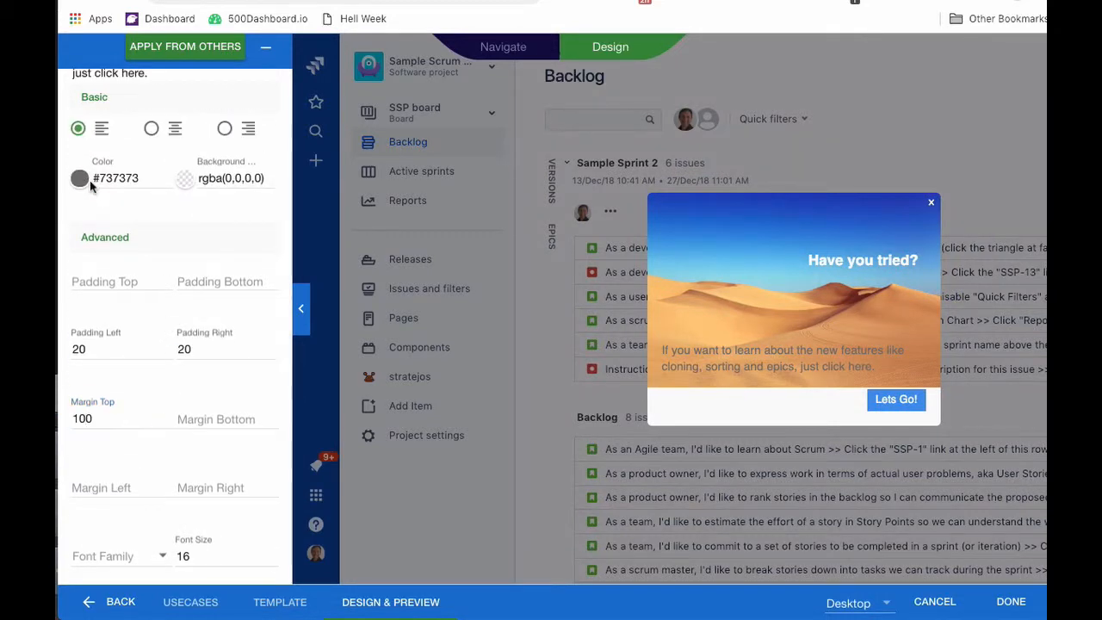
pyautogui.click(79, 181)
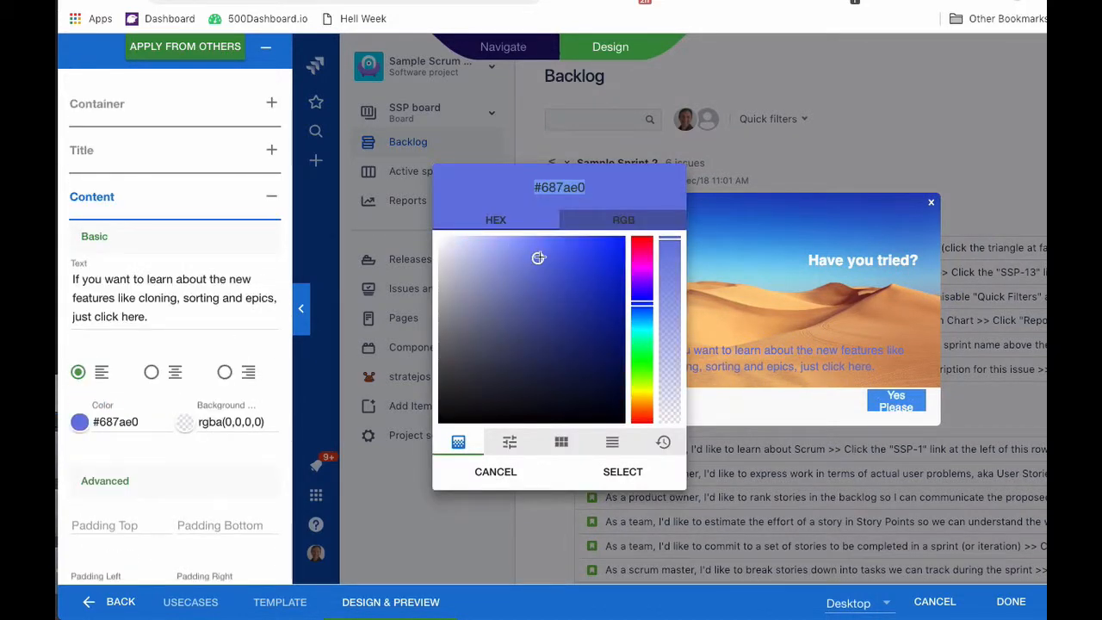
pyautogui.moveTo(538, 258); pyautogui.dragTo(438, 236)
pyautogui.click(625, 474)
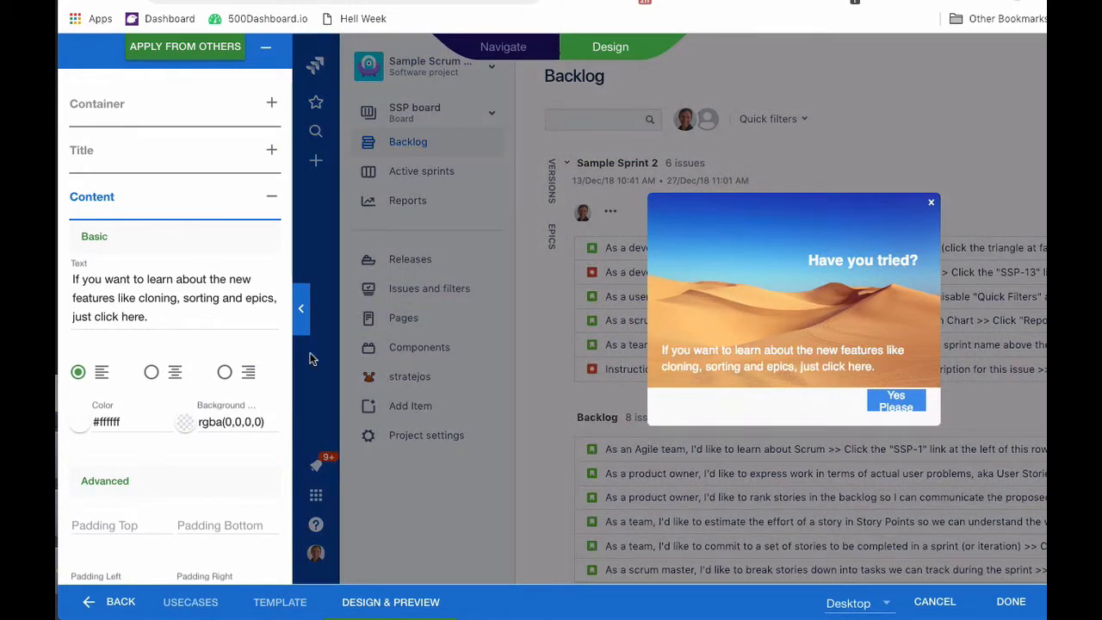
pyautogui.scroll(-4, 221, 419)
pyautogui.scroll(3, 193, 357)
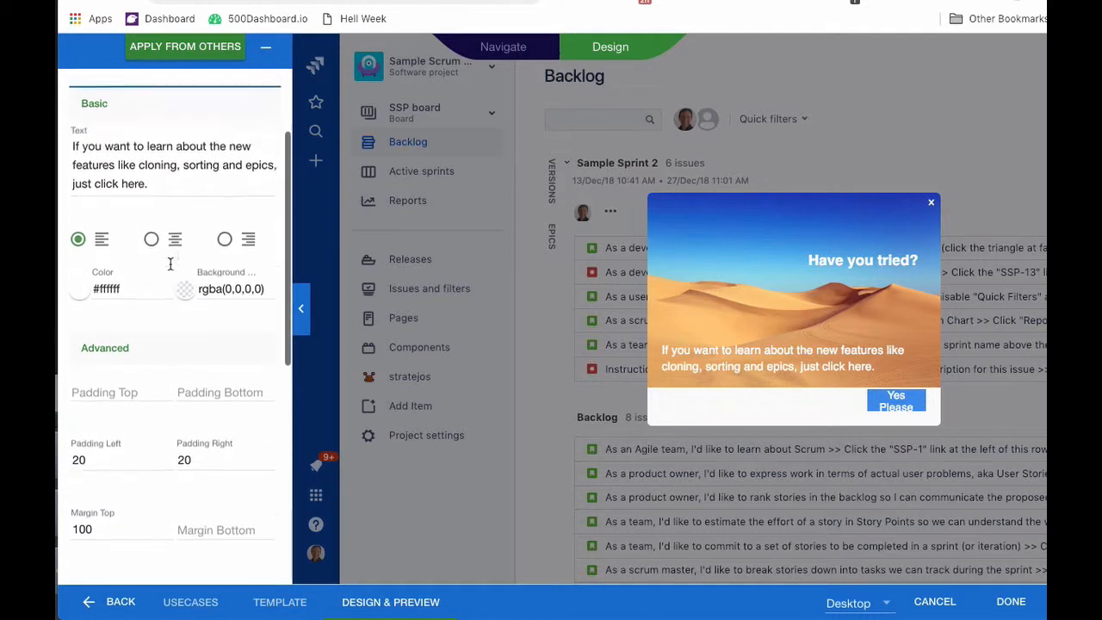
pyautogui.scroll(-1, 162, 346)
pyautogui.scroll(-7, 162, 346)
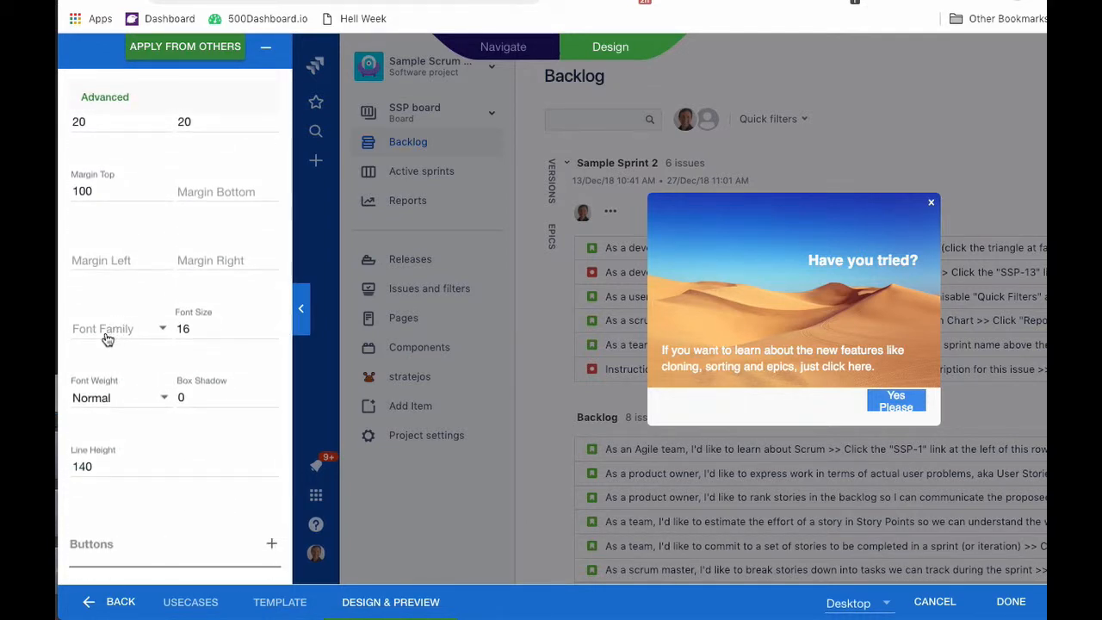
# Set the body text's font family to Arial.
pyautogui.click(110, 330)
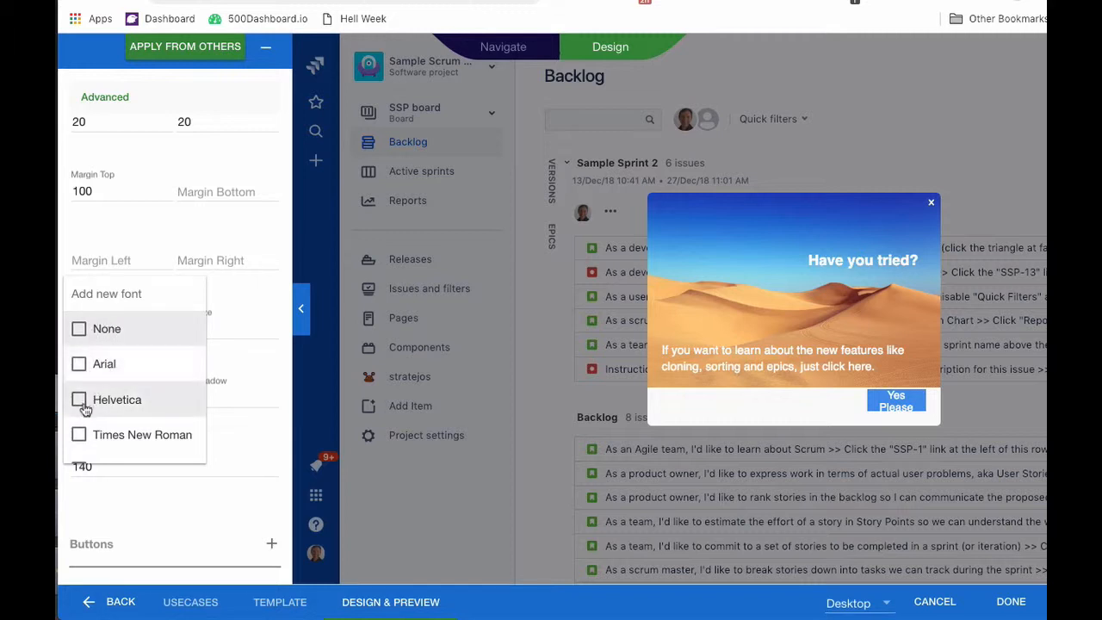
pyautogui.scroll(-2, 123, 417)
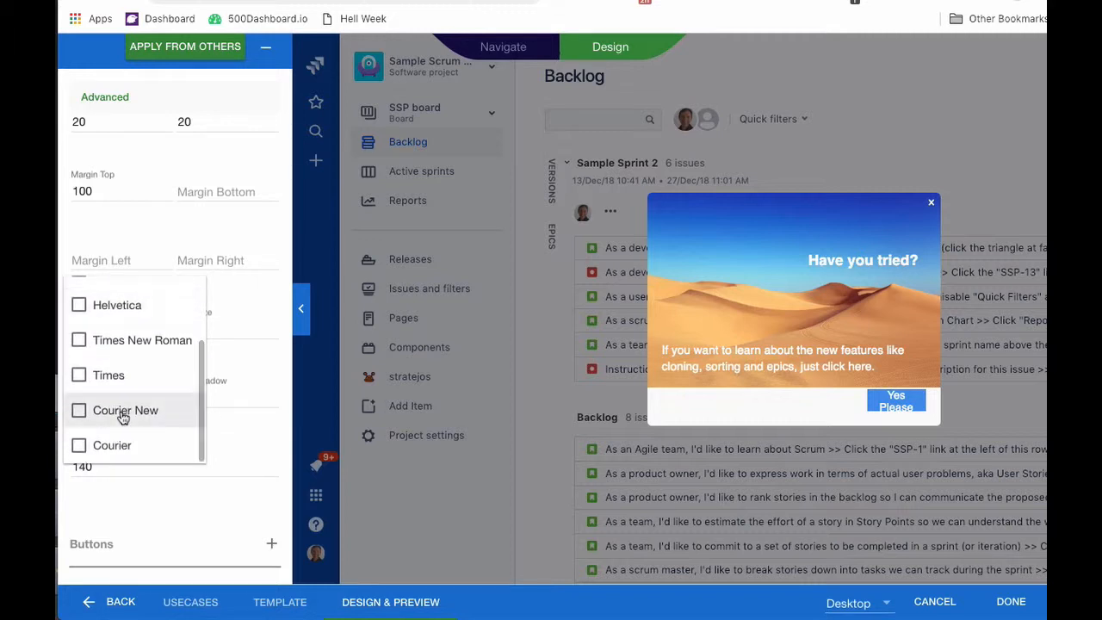
pyautogui.click(231, 456)
pyautogui.click(85, 330)
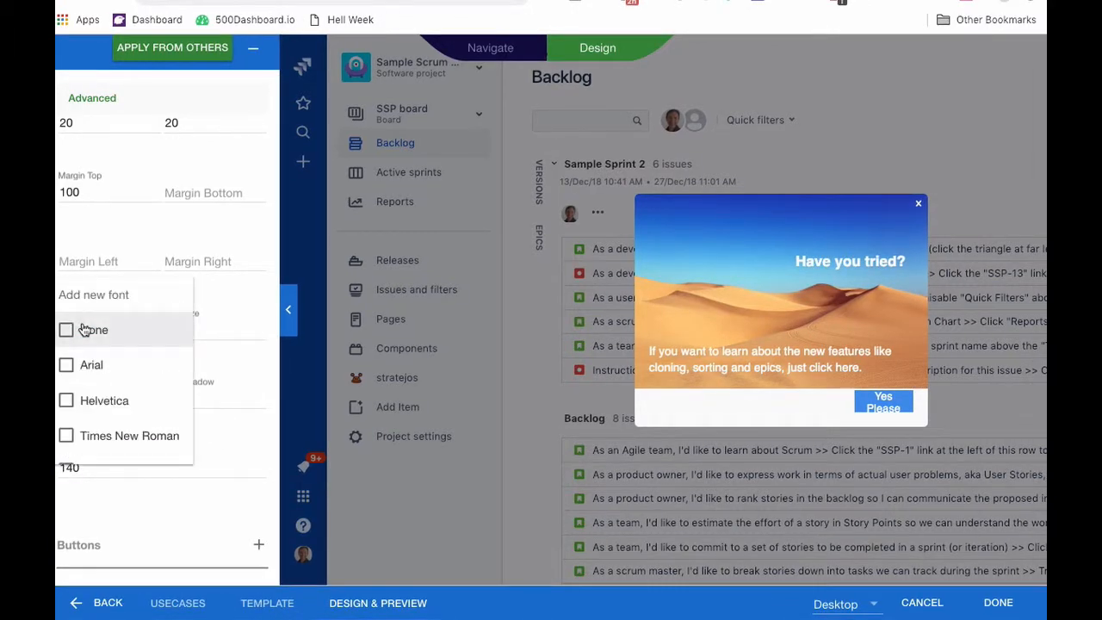
pyautogui.click(67, 368)
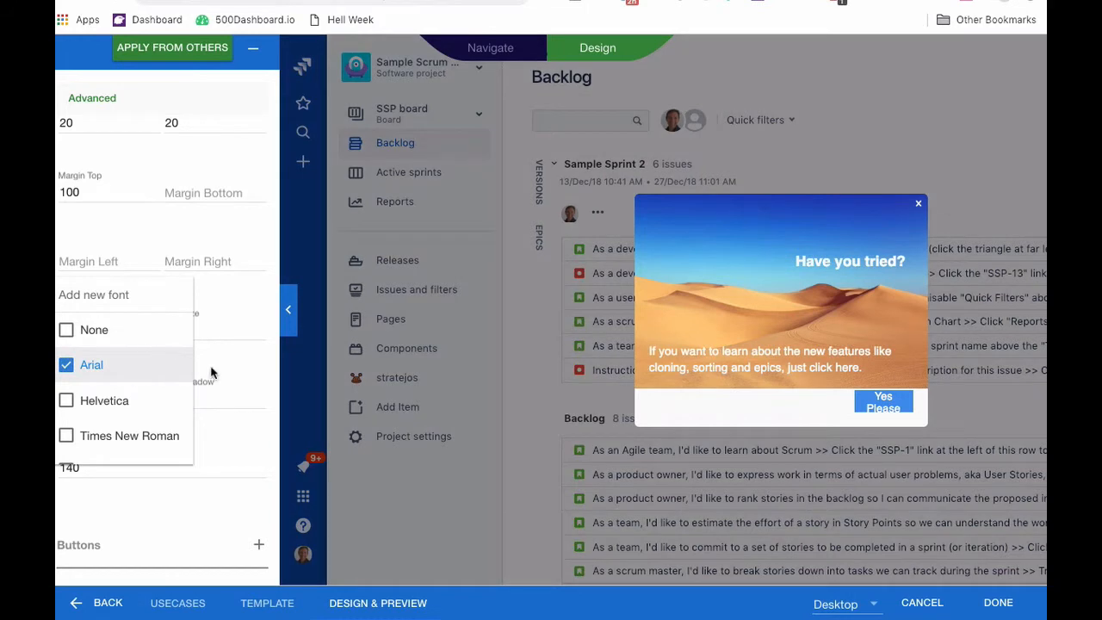
pyautogui.click(256, 374)
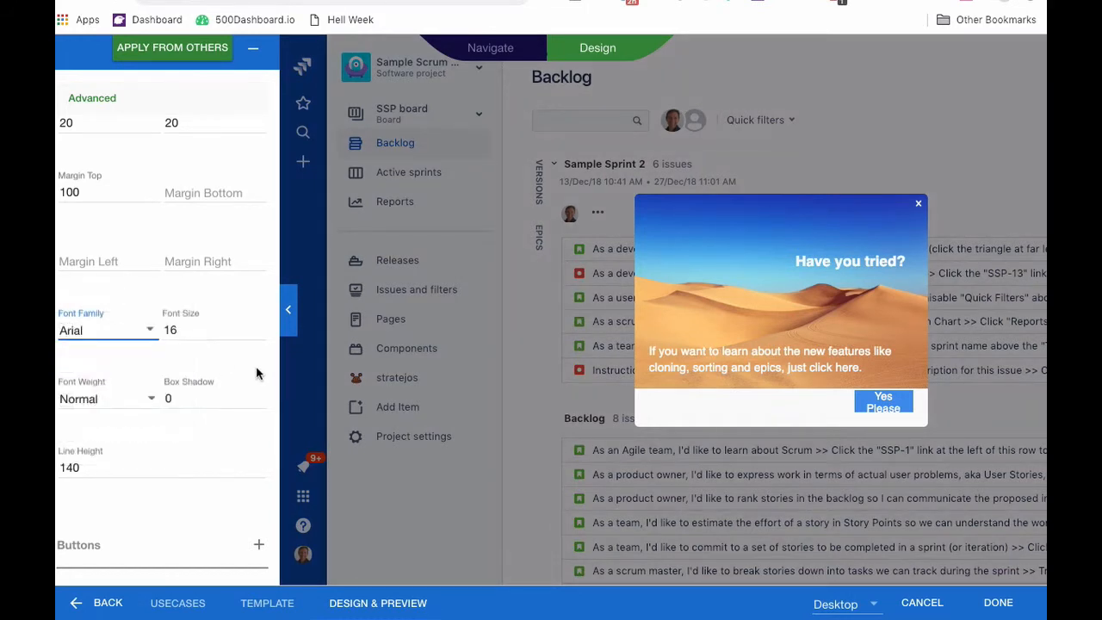
# Try Bold font weight, revert to Normal, and collapse the Content settings.
pyautogui.click(94, 402)
pyautogui.click(79, 437)
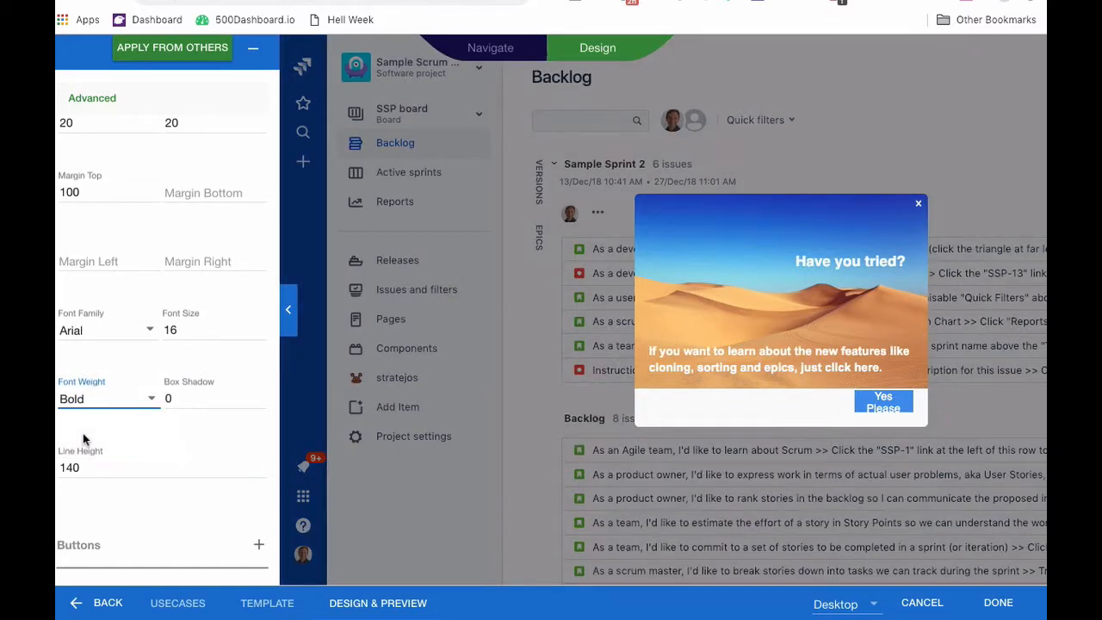
pyautogui.click(79, 405)
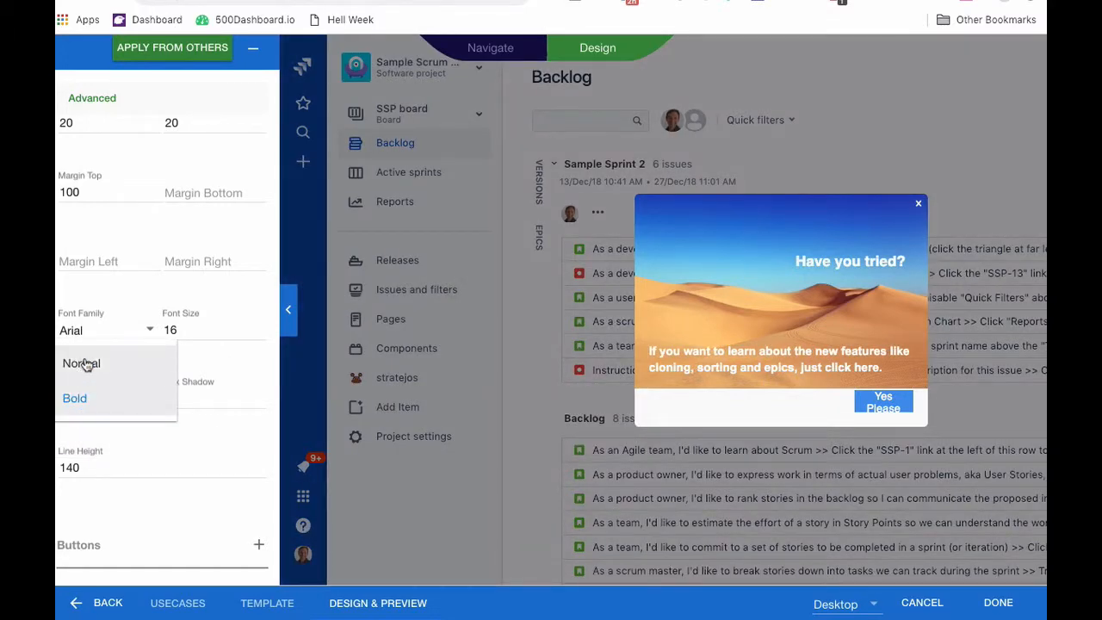
pyautogui.click(76, 362)
pyautogui.scroll(5, 195, 240)
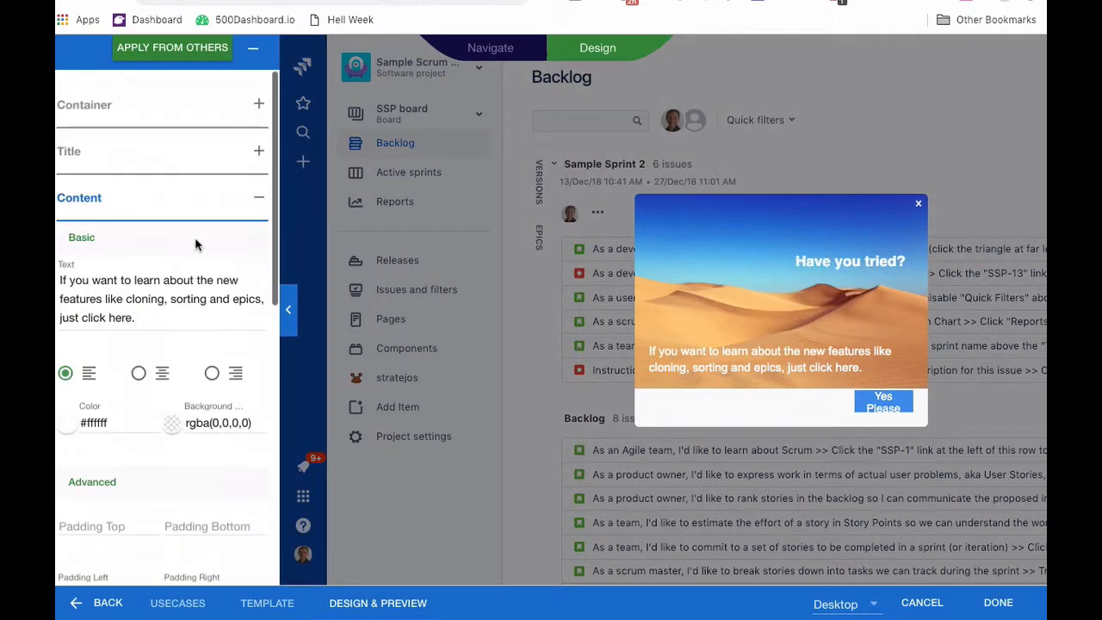
pyautogui.click(89, 201)
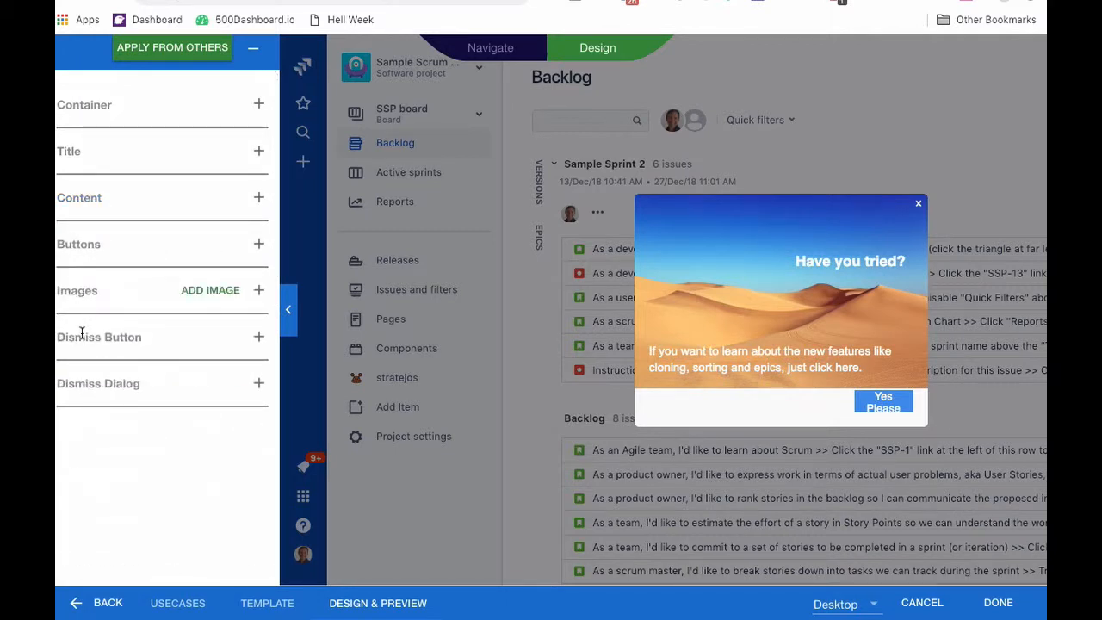
pyautogui.click(89, 243)
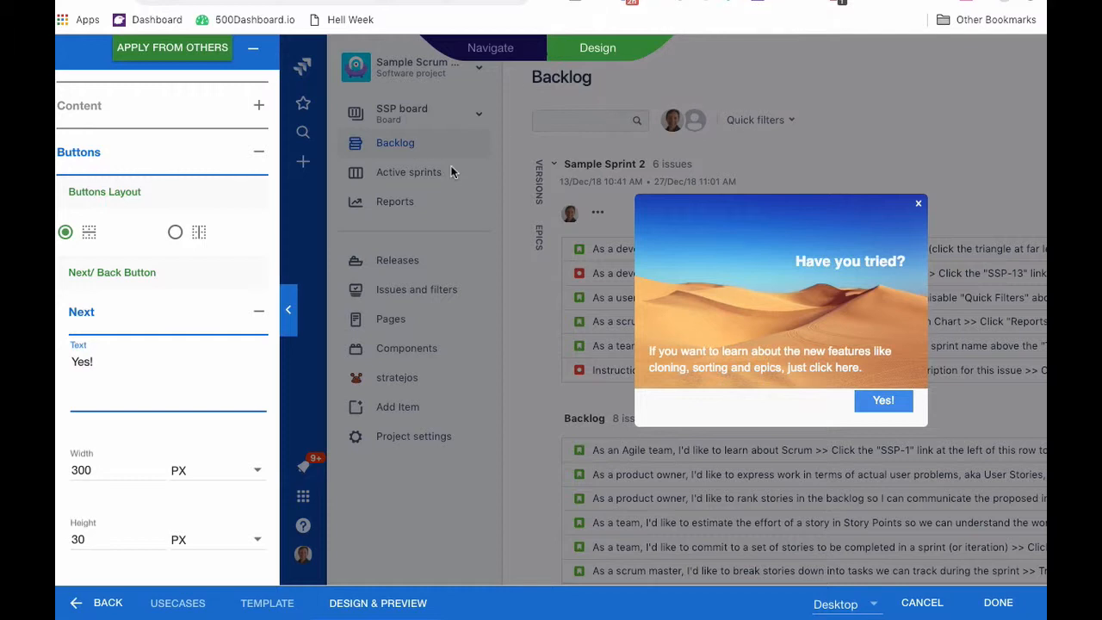
pyautogui.scroll(-5, 190, 423)
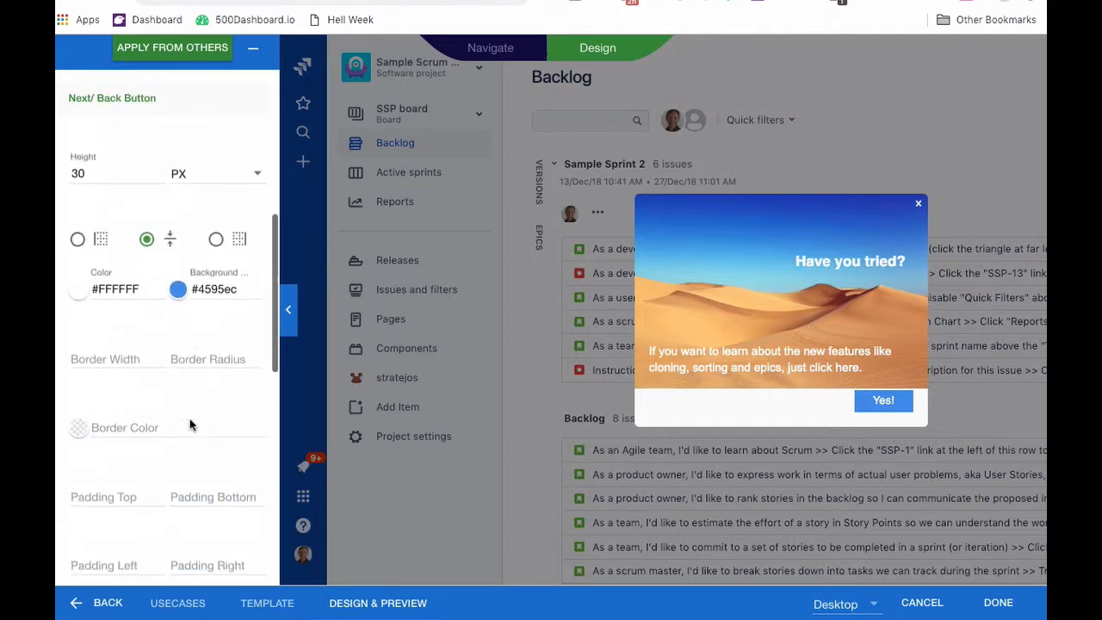
pyautogui.scroll(-7, 191, 420)
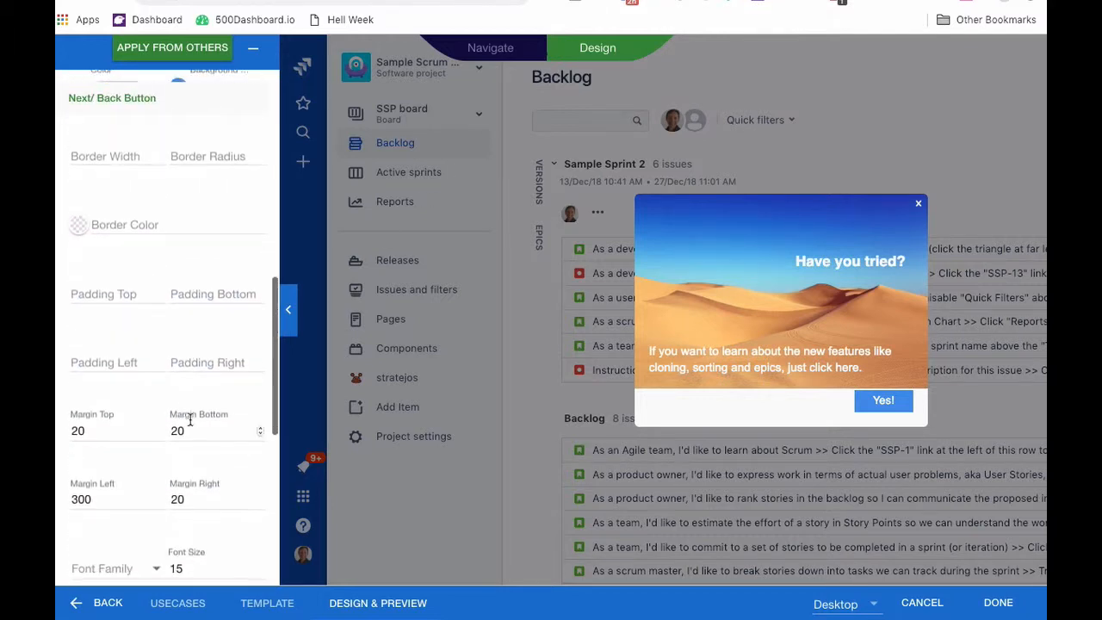
pyautogui.scroll(-2, 190, 420)
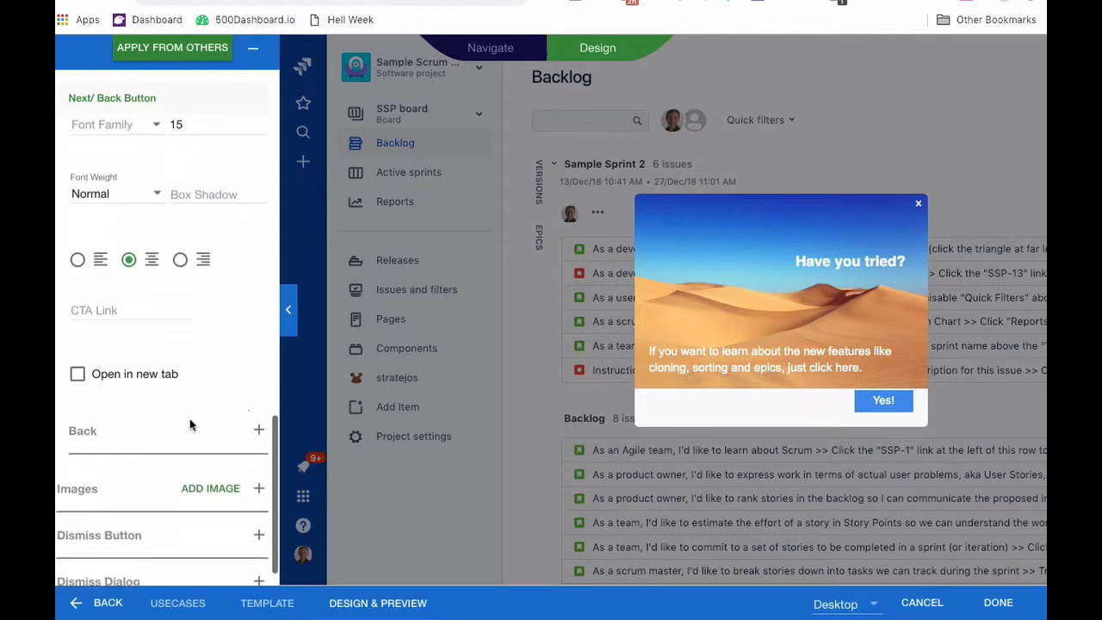
pyautogui.scroll(-1, 189, 423)
pyautogui.click(100, 300)
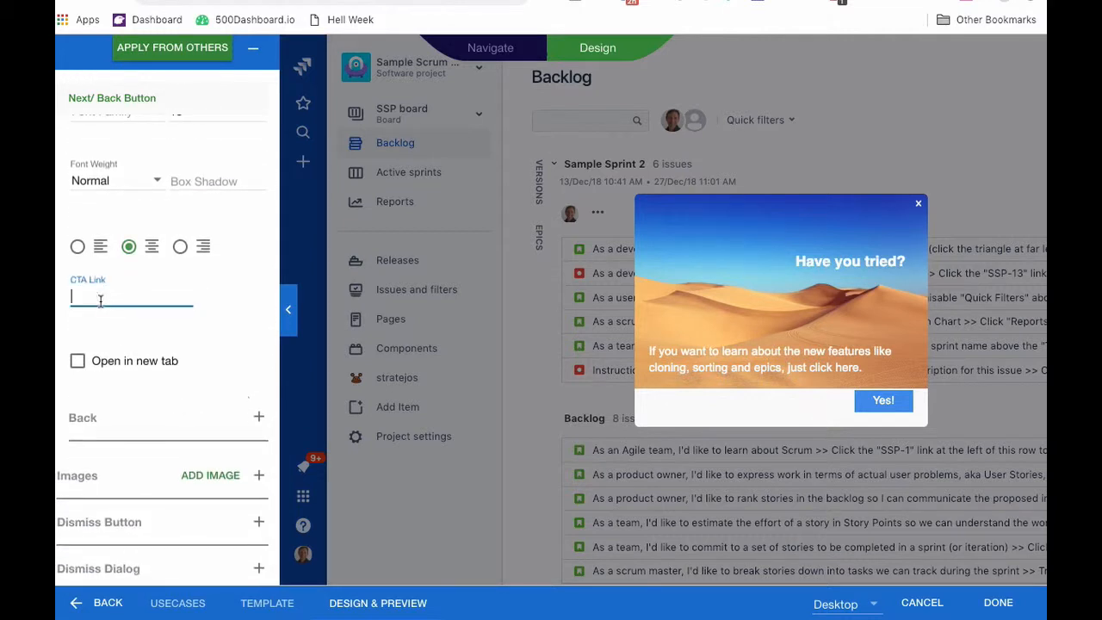
pyautogui.write('http://')
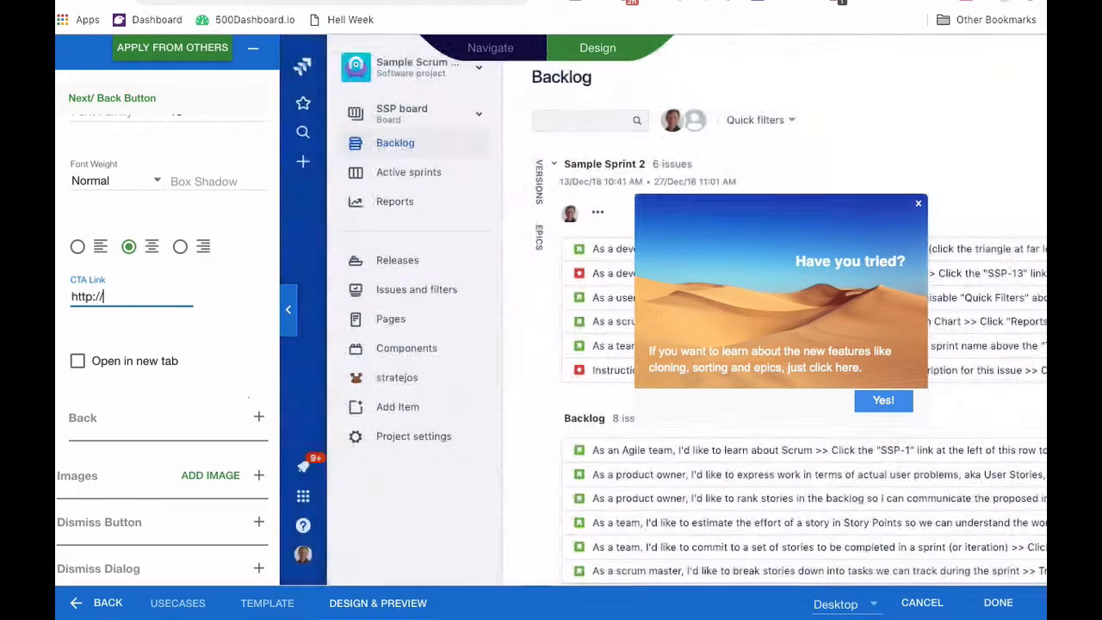
pyautogui.write('youtube')
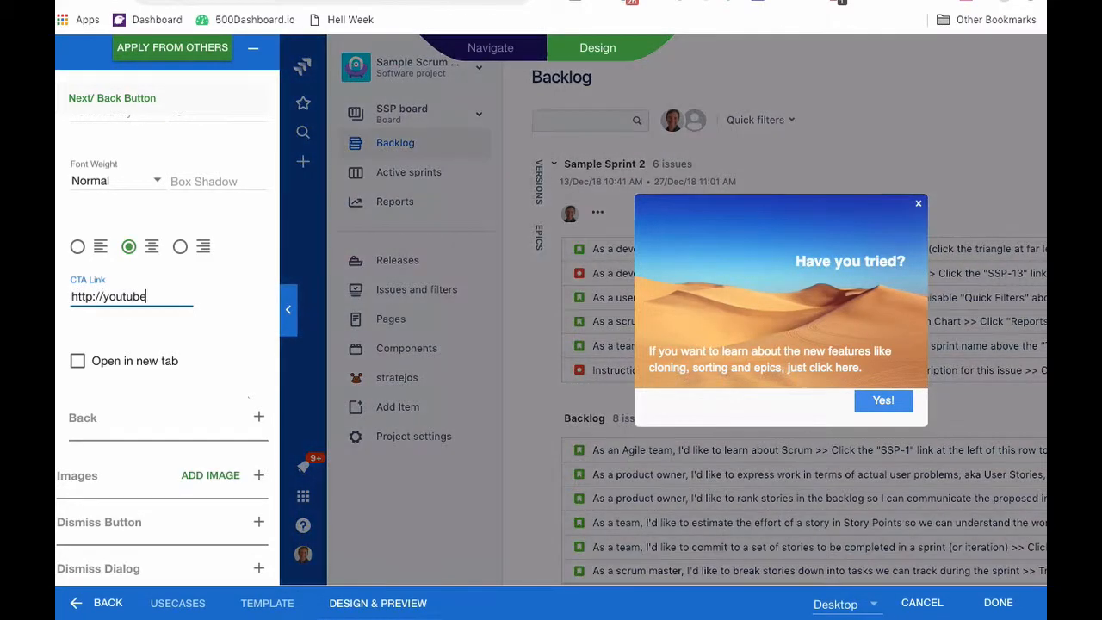
pyautogui.write('.com/my')
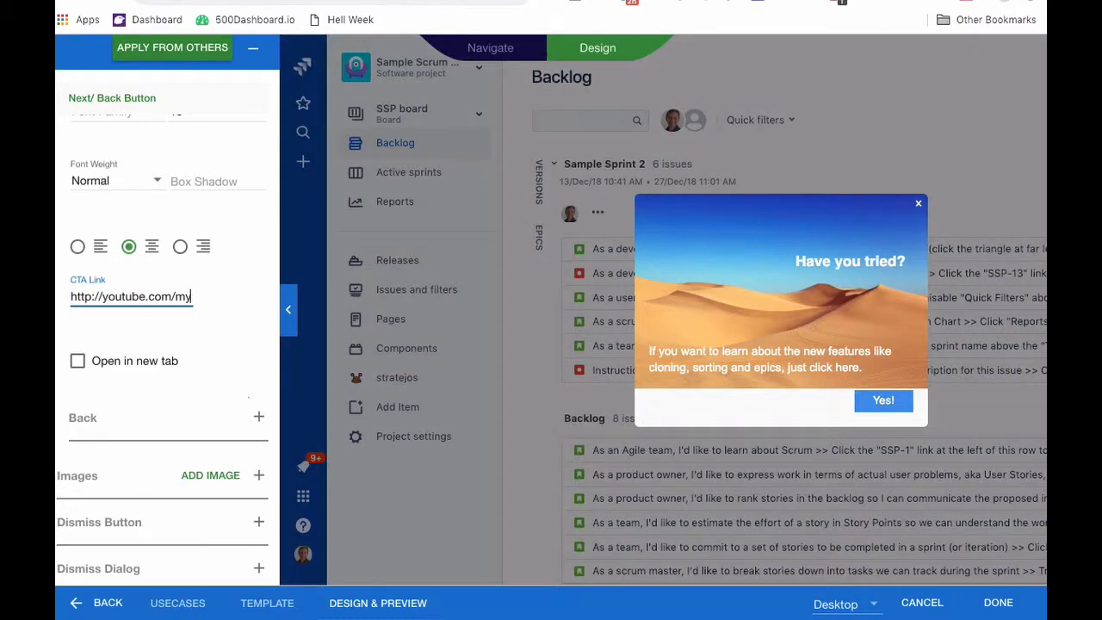
pyautogui.write('-video')
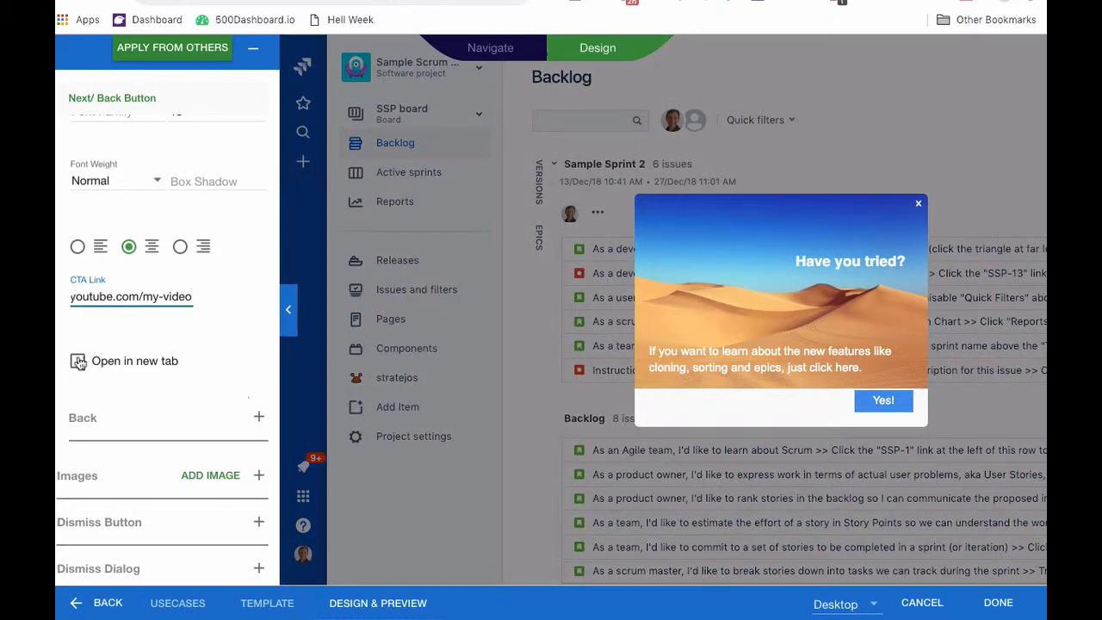
# Make the link open in a new tab, finish the tip, and preview the walkthrough.
pyautogui.click(79, 363)
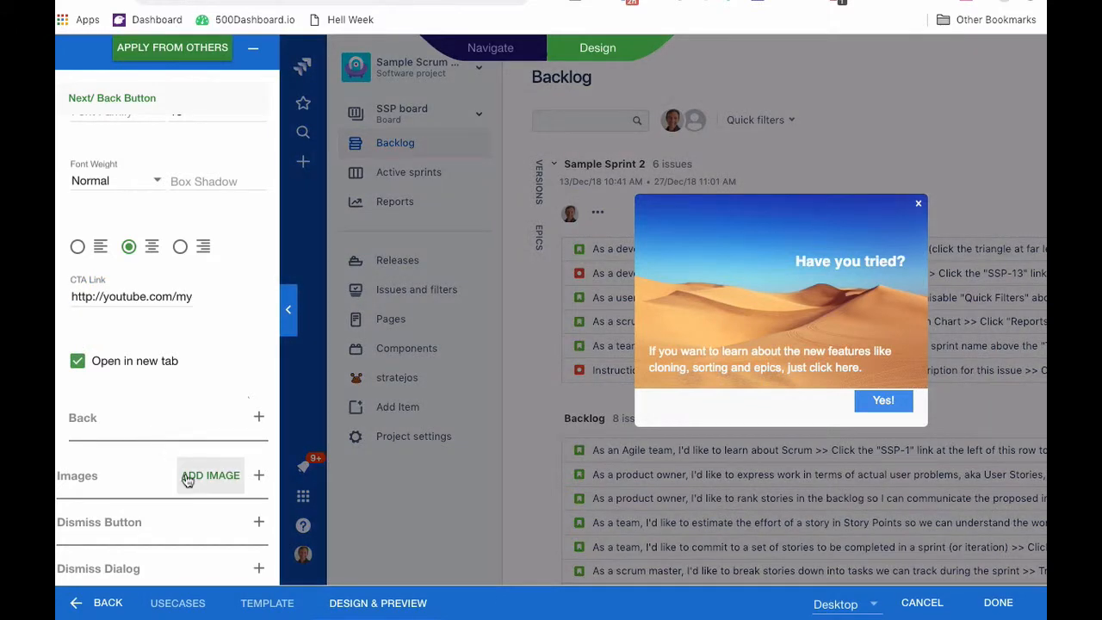
pyautogui.click(997, 603)
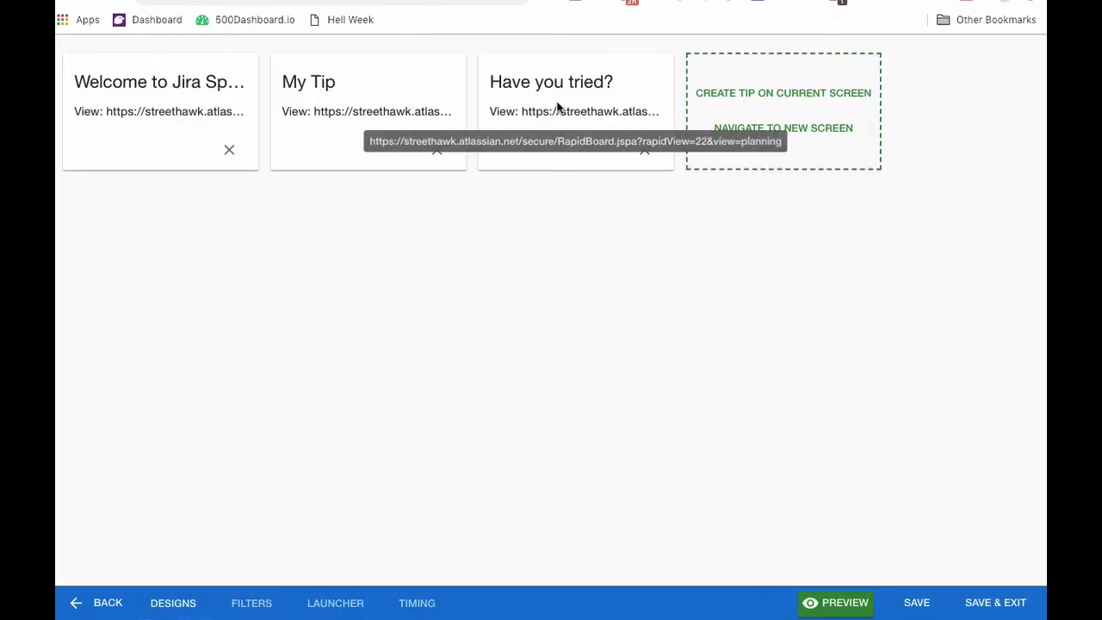
pyautogui.click(827, 603)
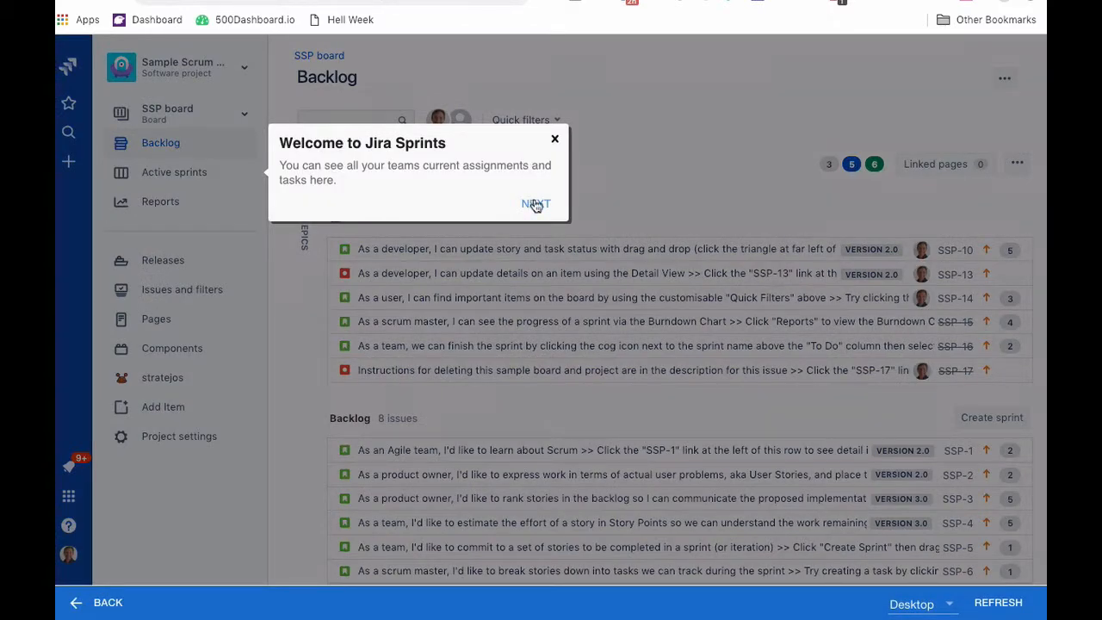
pyautogui.click(536, 204)
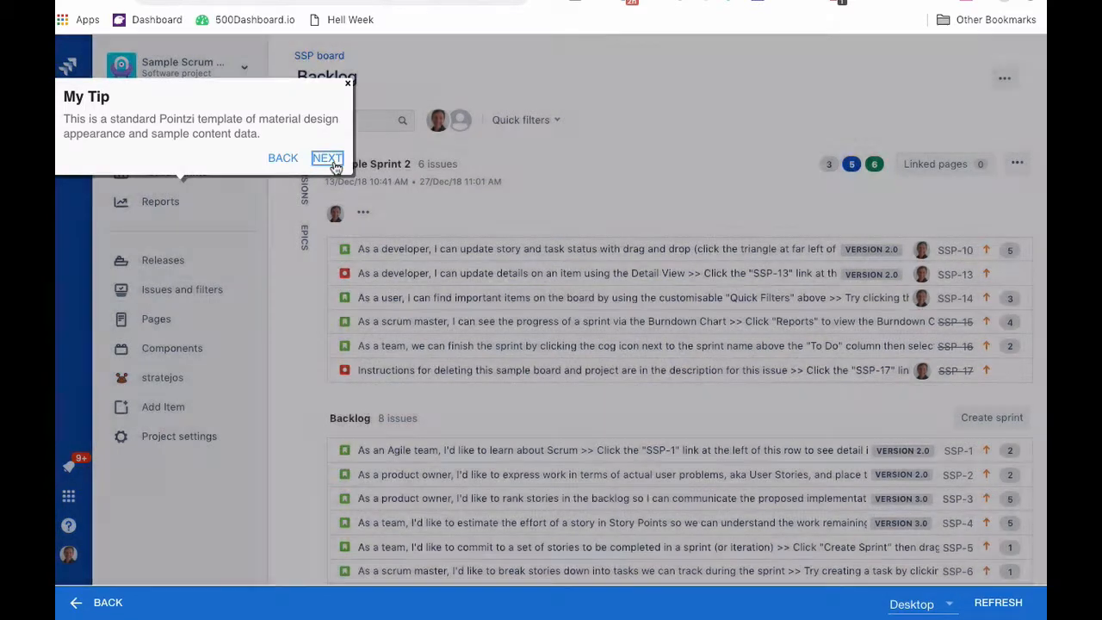
pyautogui.click(329, 160)
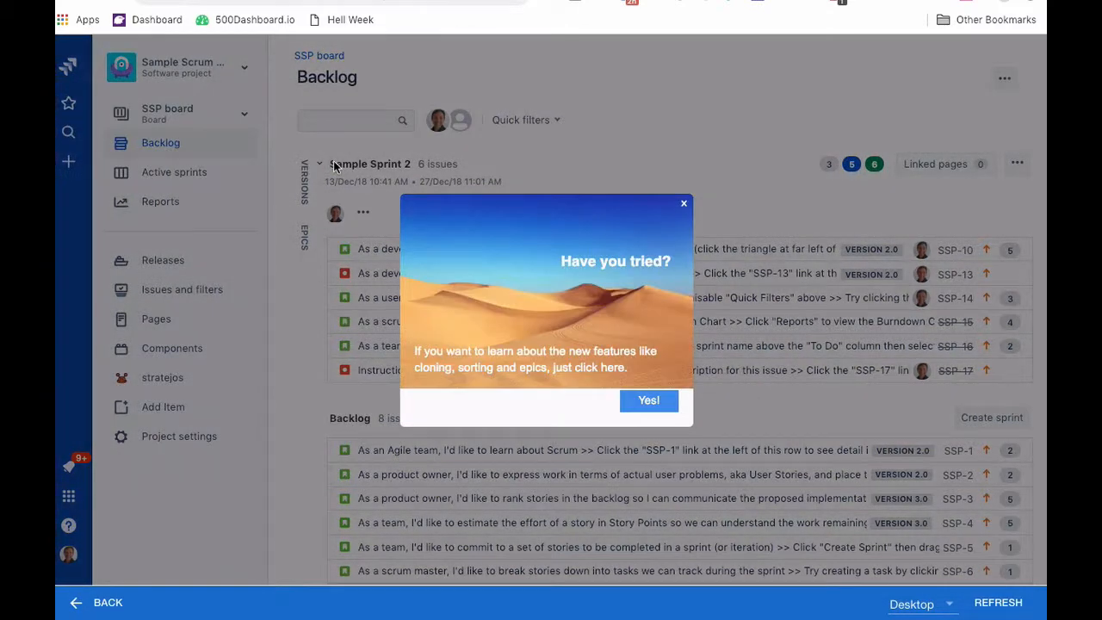
pyautogui.click(650, 402)
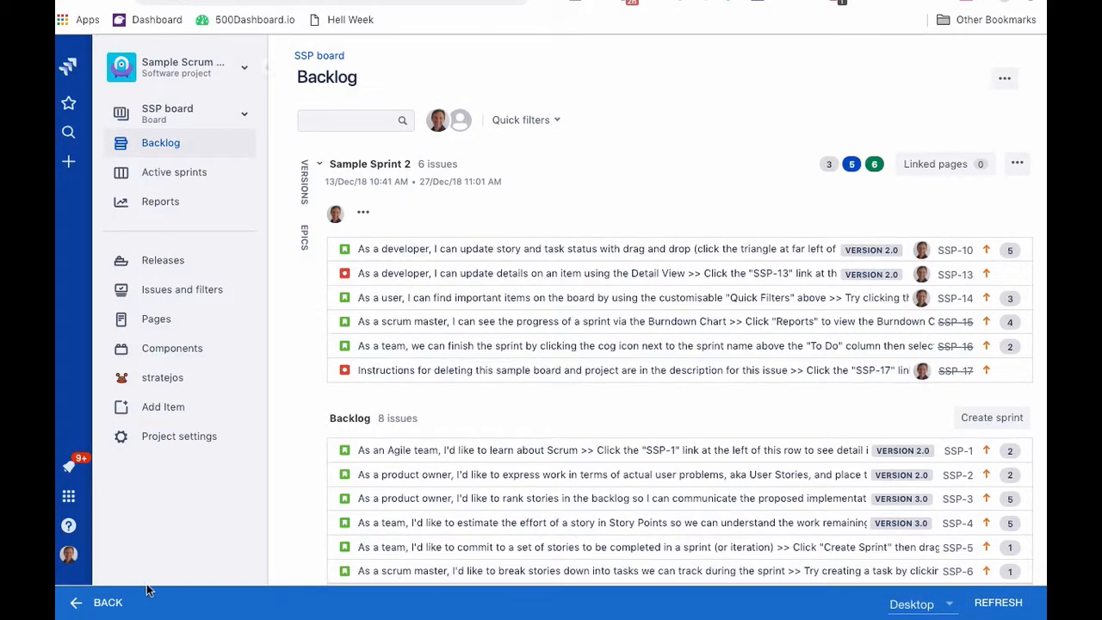
pyautogui.click(106, 603)
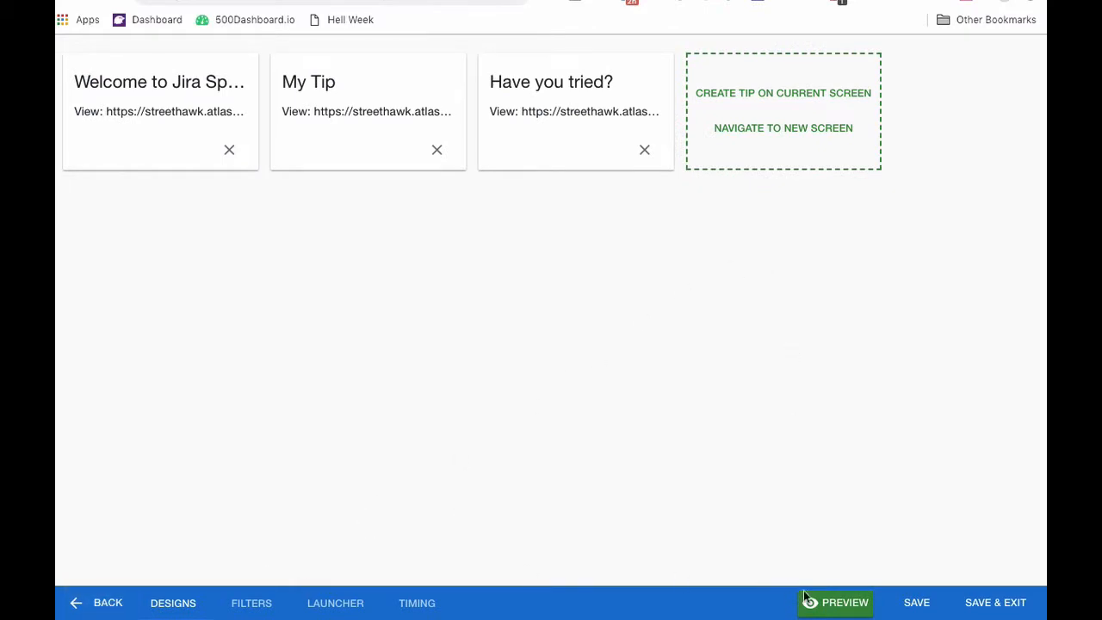
# Complete the campaign title 'New Jira Features' and leave the success metric as None.
pyautogui.click(917, 605)
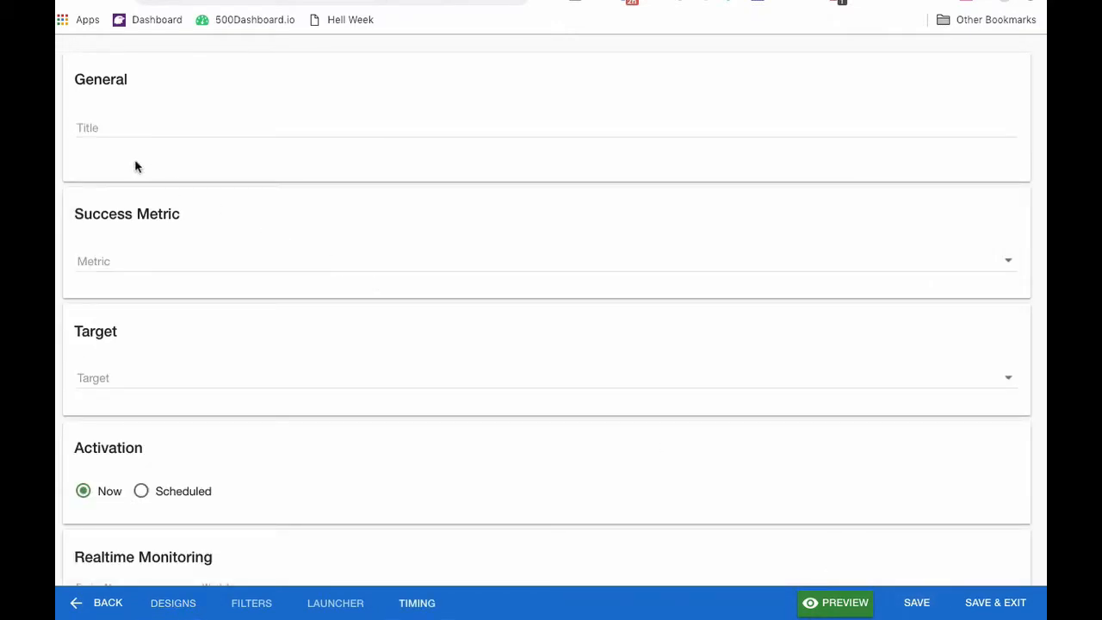
pyautogui.click(109, 122)
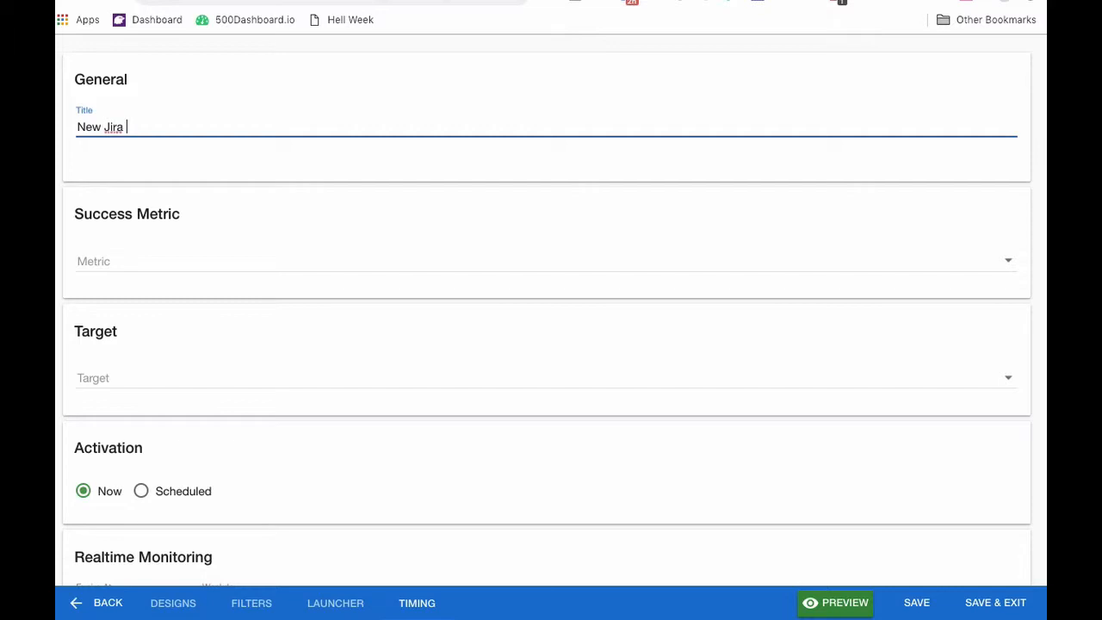
pyautogui.write('eatures')
pyautogui.click(260, 261)
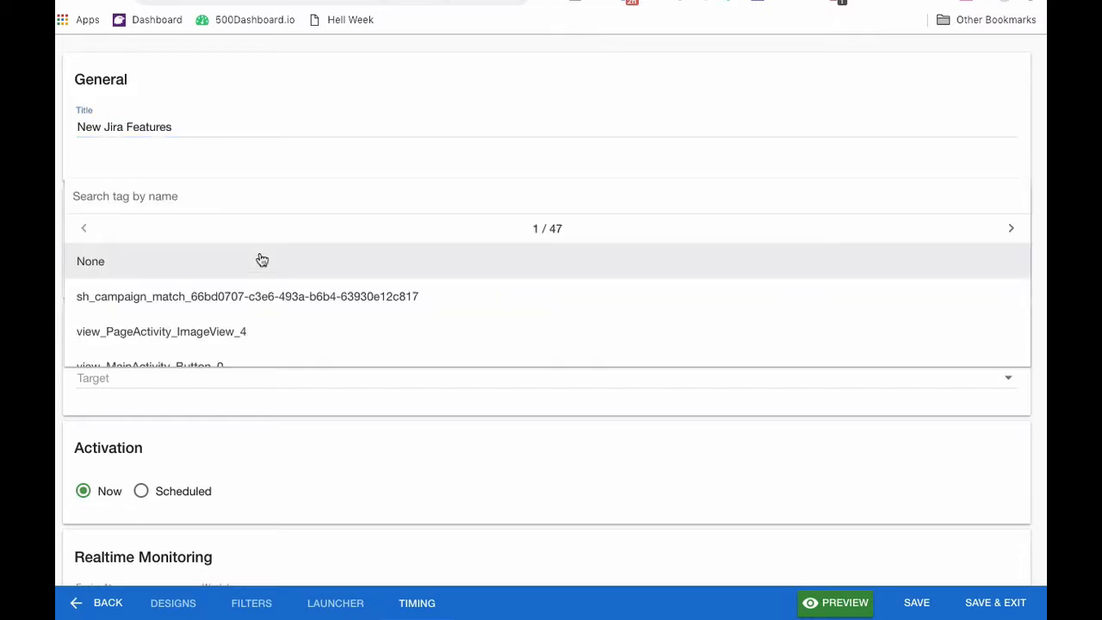
pyautogui.click(261, 260)
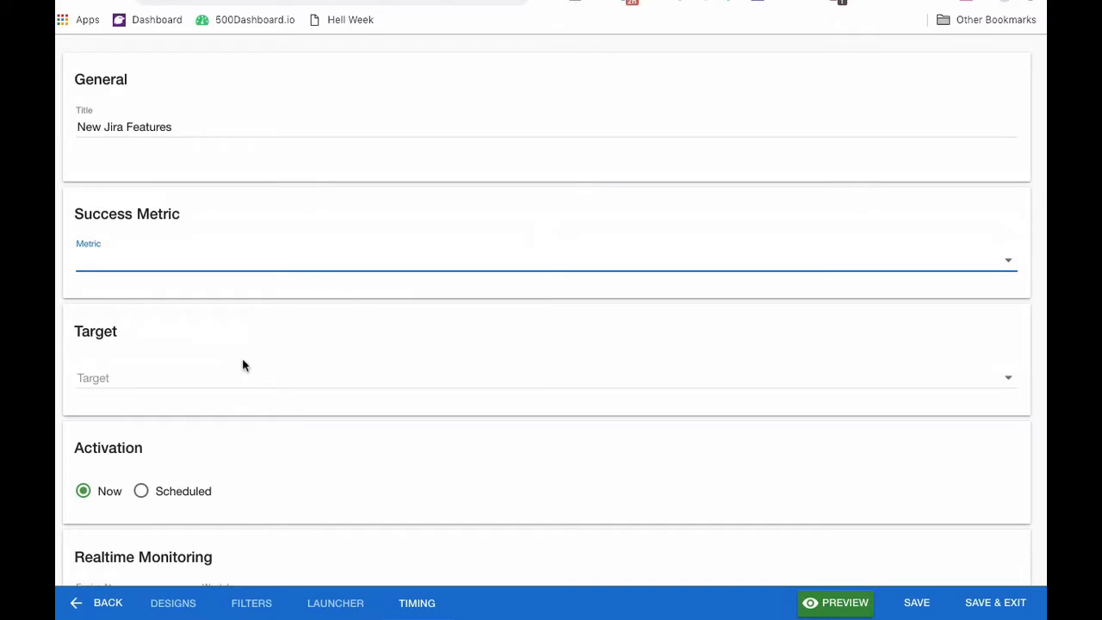
# Set the expiry to January 31, 2019 at 12:00 and save the campaign.
pyautogui.scroll(-2, 287, 430)
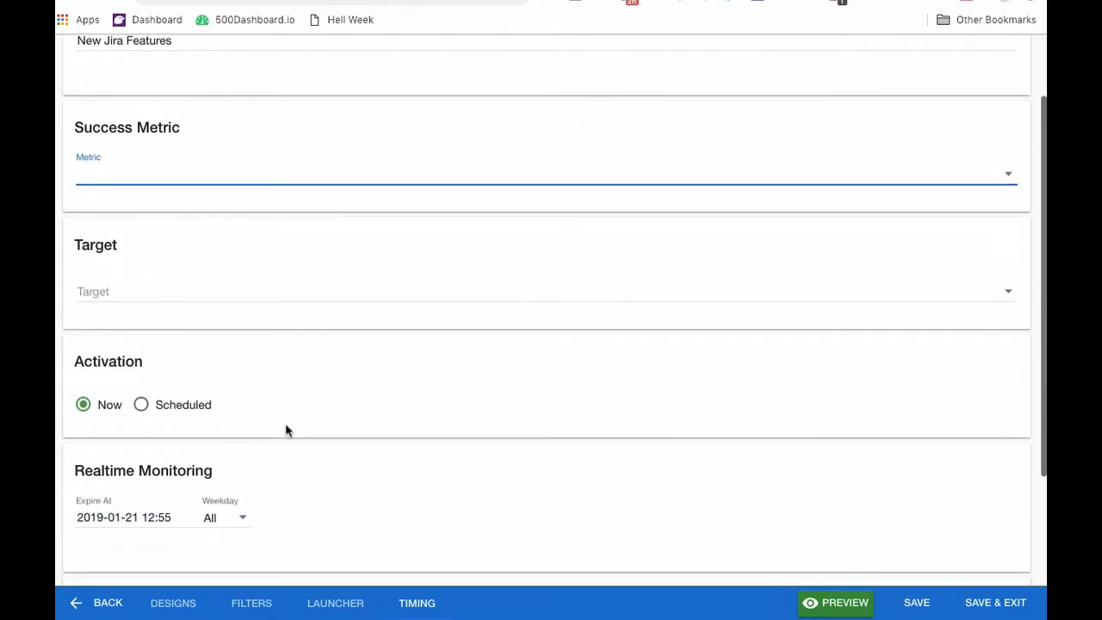
pyautogui.click(136, 516)
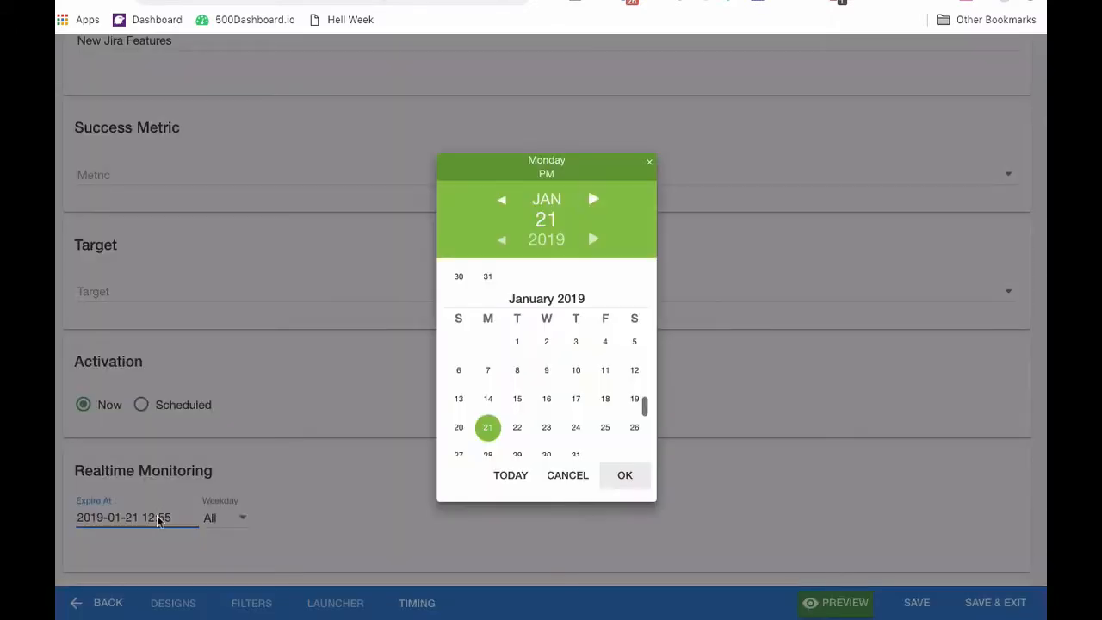
pyautogui.click(577, 454)
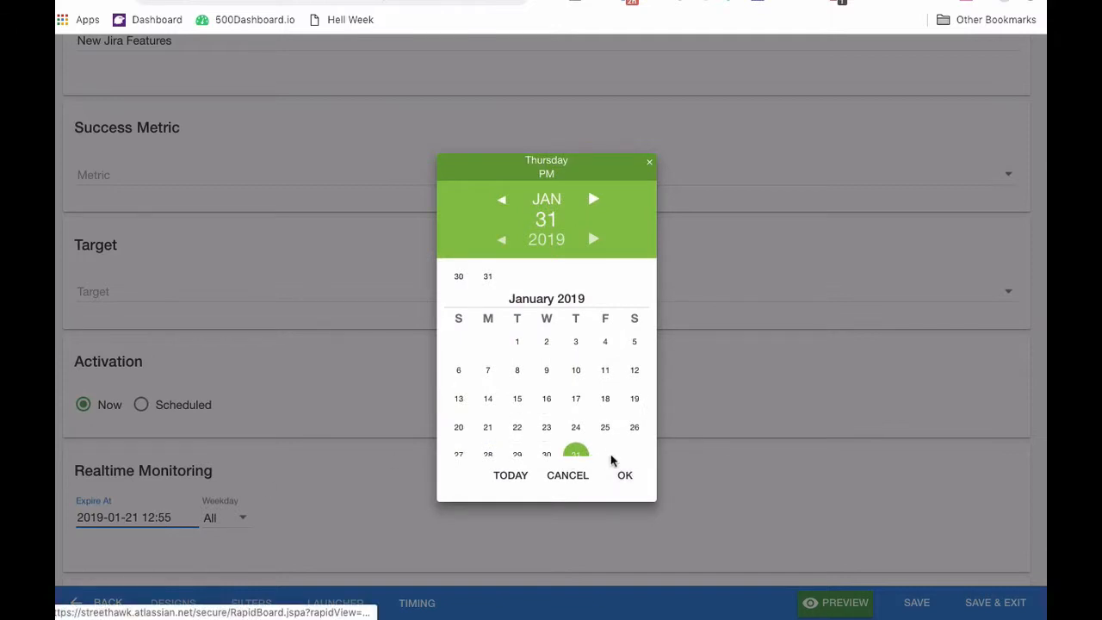
pyautogui.click(627, 475)
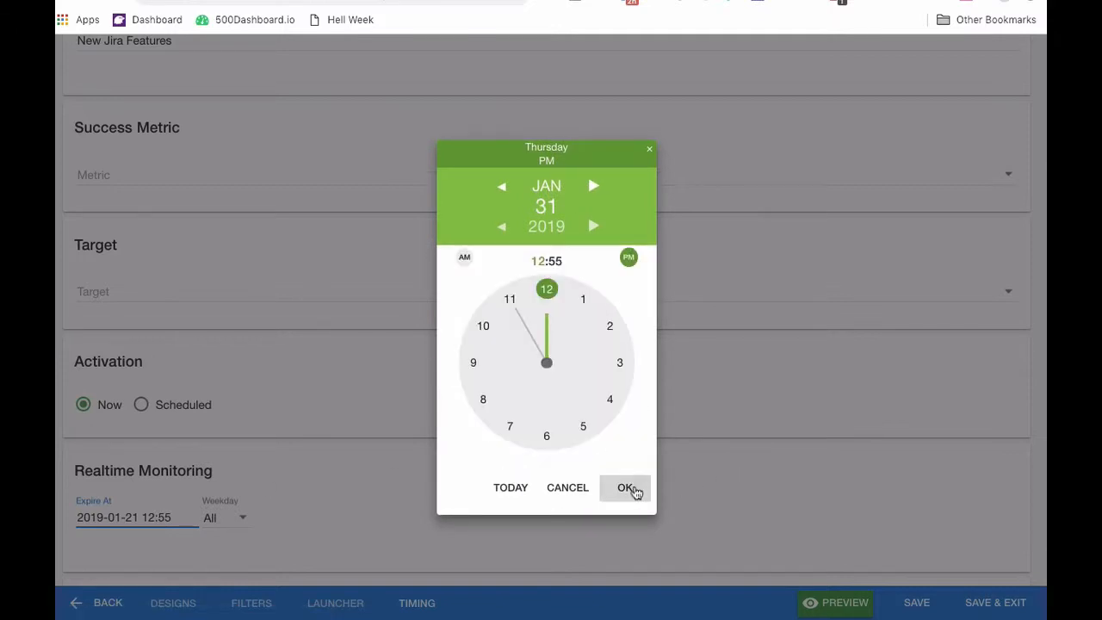
pyautogui.click(629, 490)
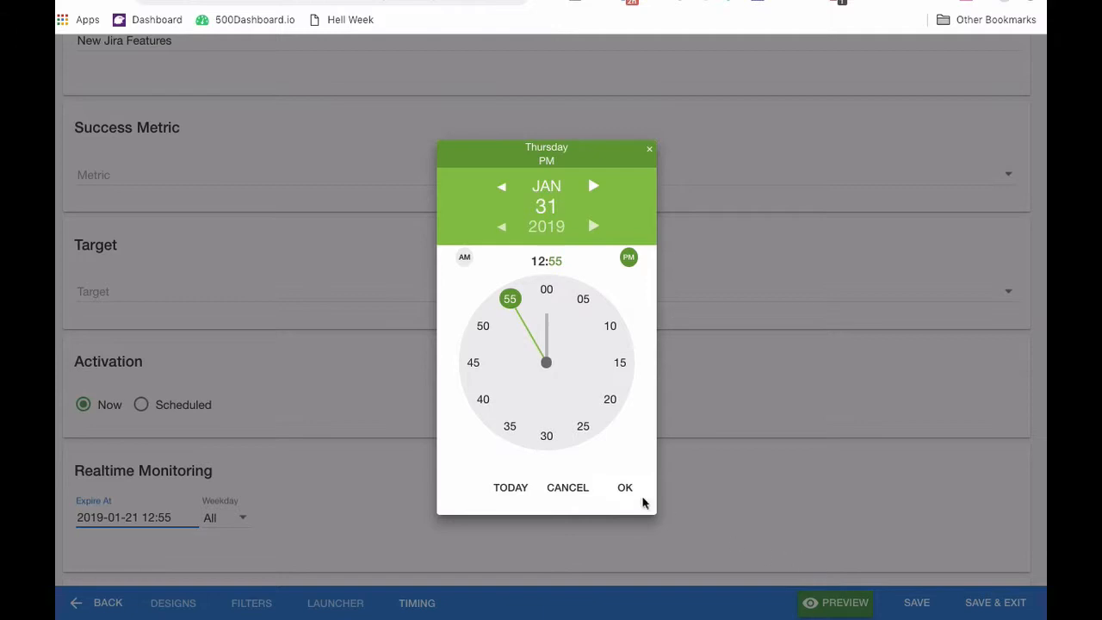
pyautogui.click(546, 289)
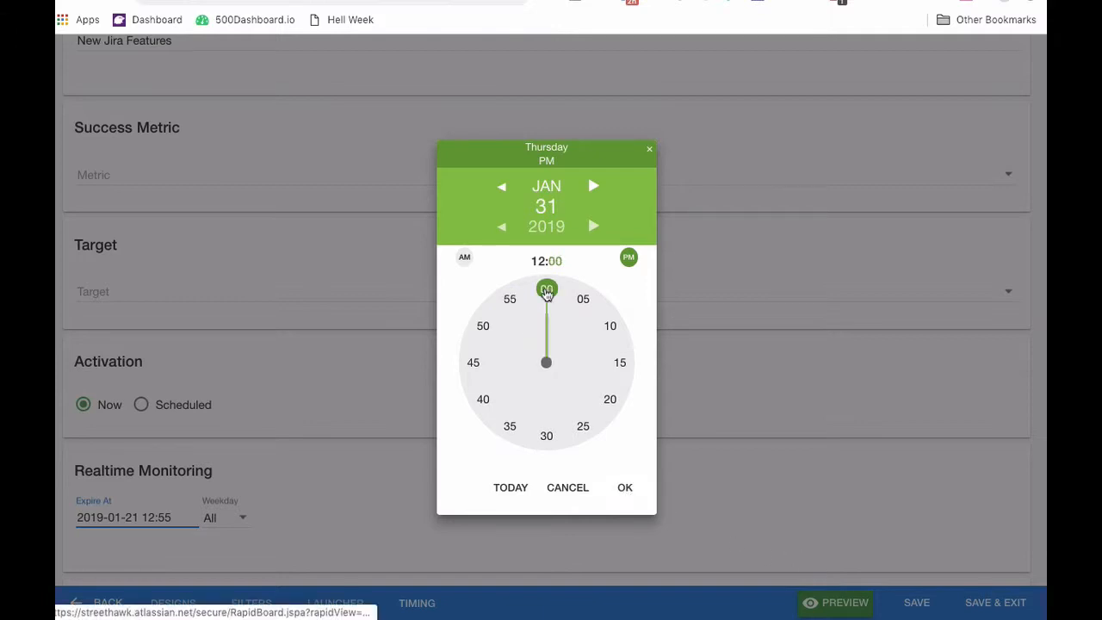
pyautogui.click(629, 495)
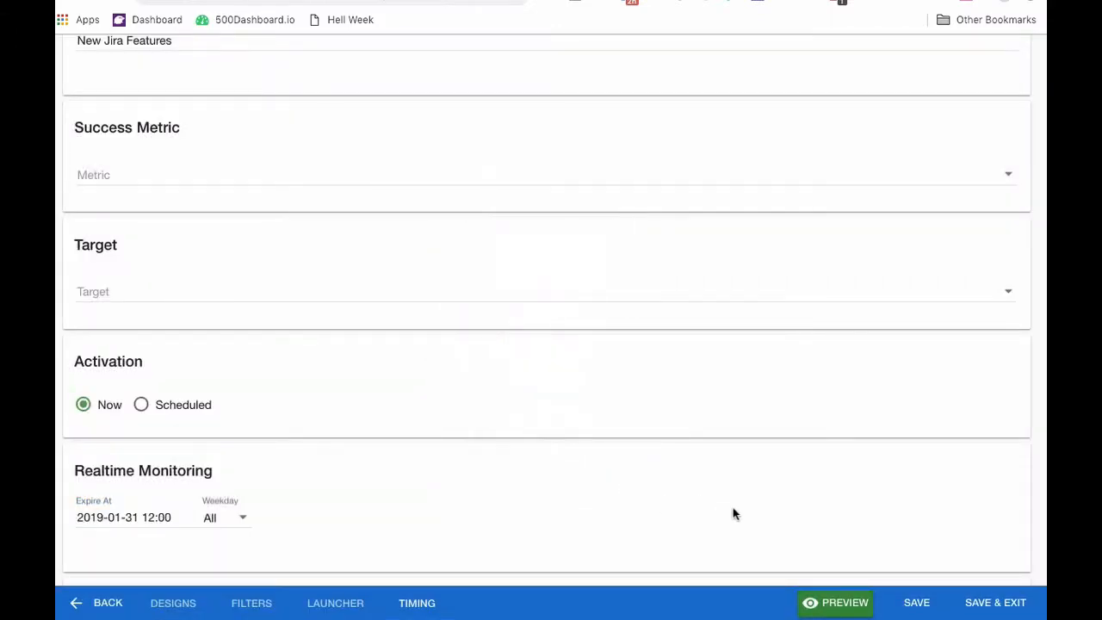
pyautogui.scroll(-3, 734, 514)
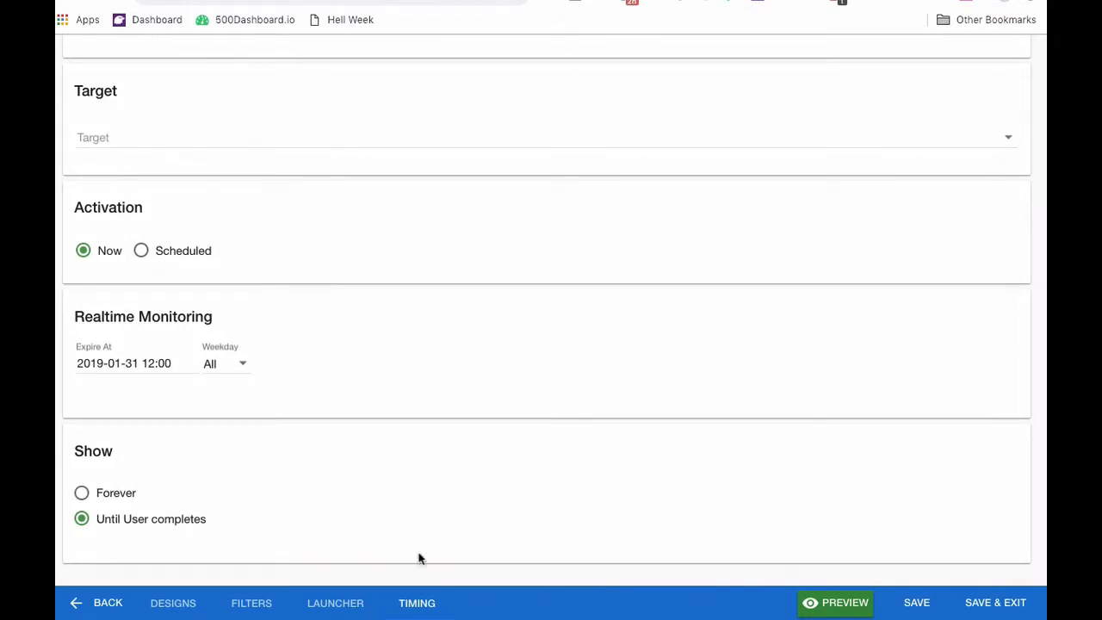
pyautogui.click(918, 604)
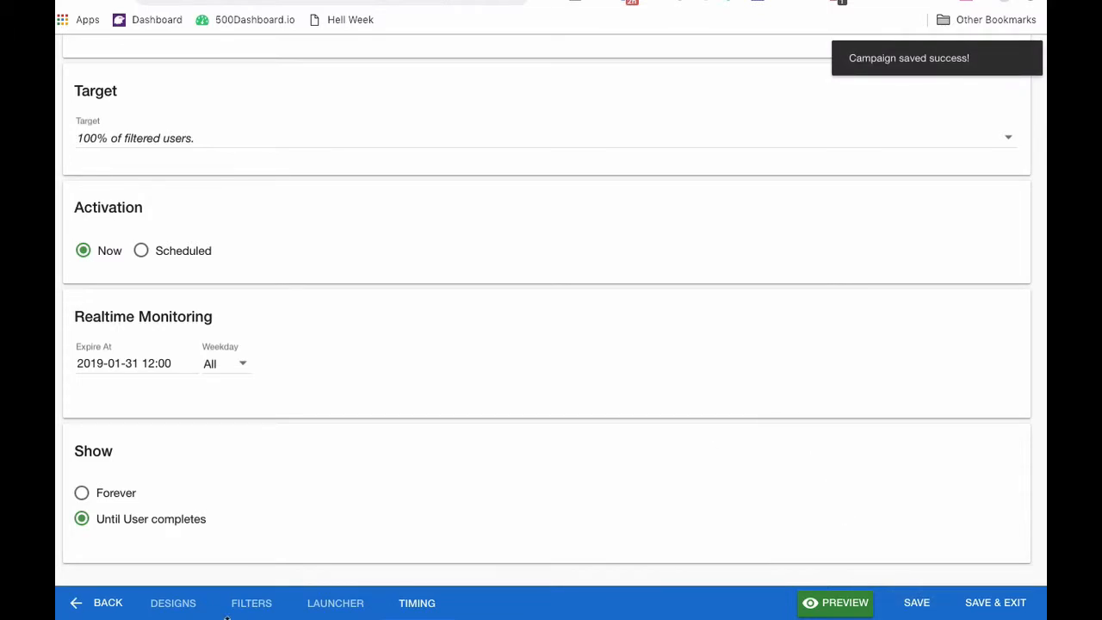
pyautogui.click(250, 603)
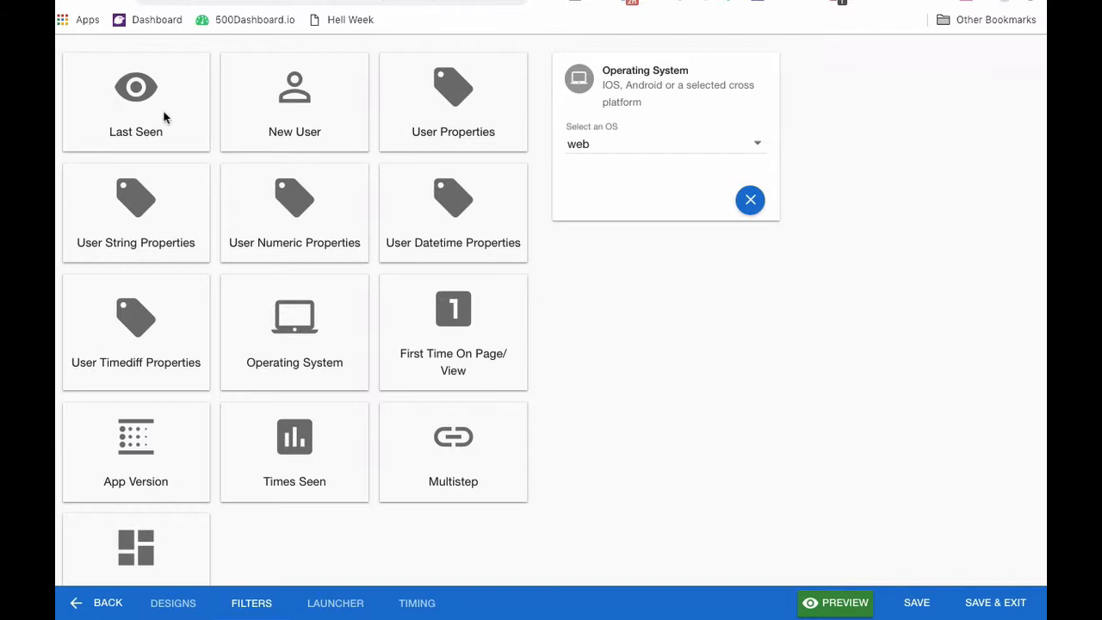
# Add a Times Seen filter requiring Total Sessions more than 3.
pyautogui.click(286, 435)
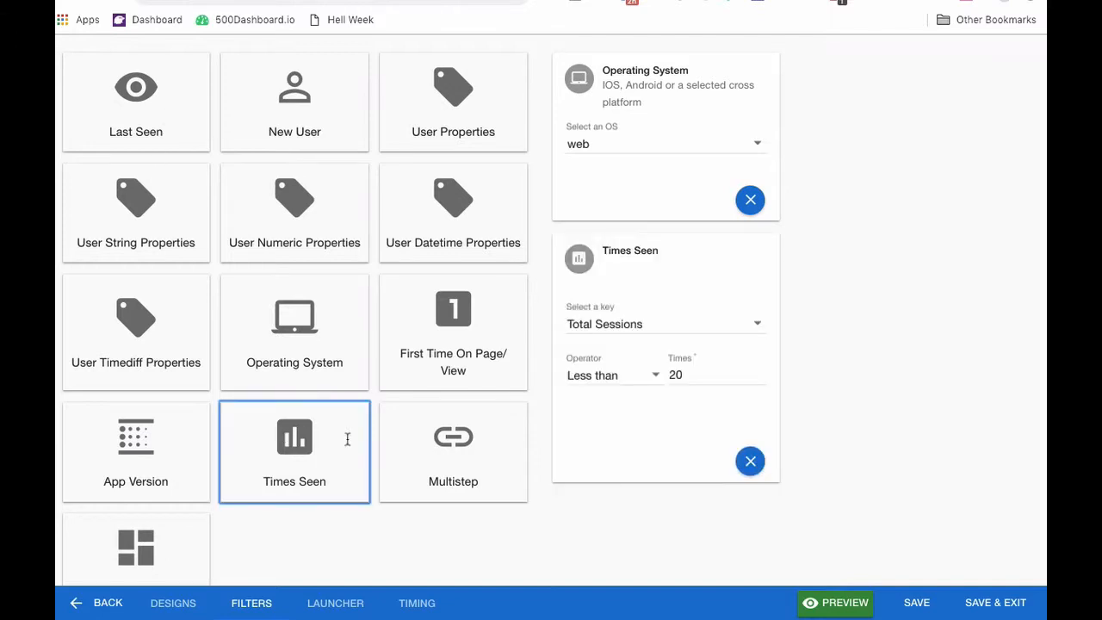
pyautogui.click(598, 382)
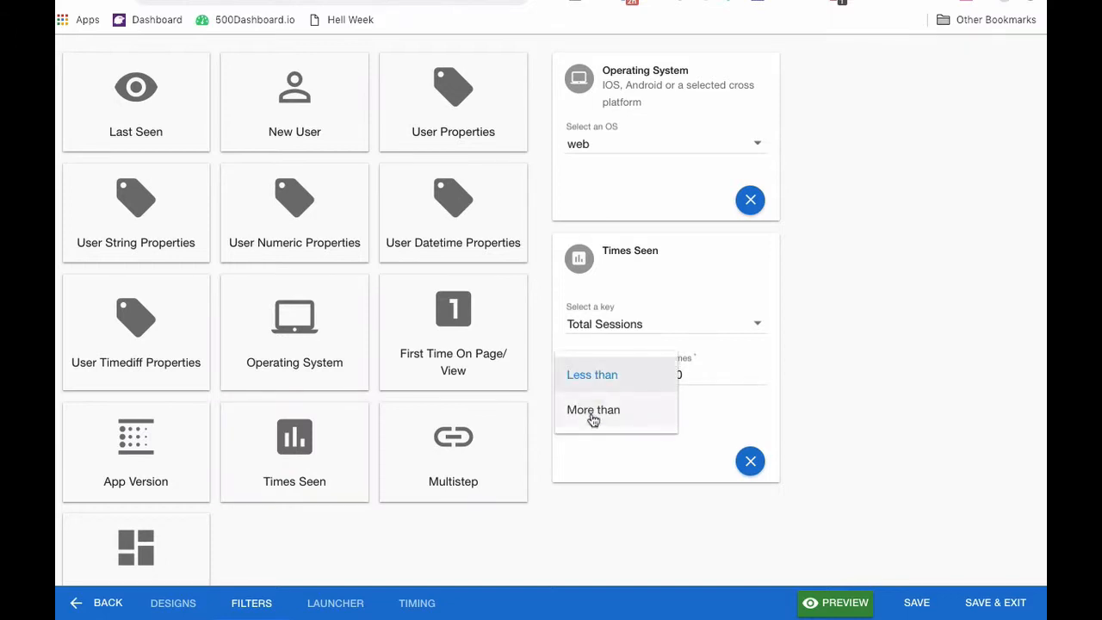
pyautogui.click(626, 406)
pyautogui.click(690, 372)
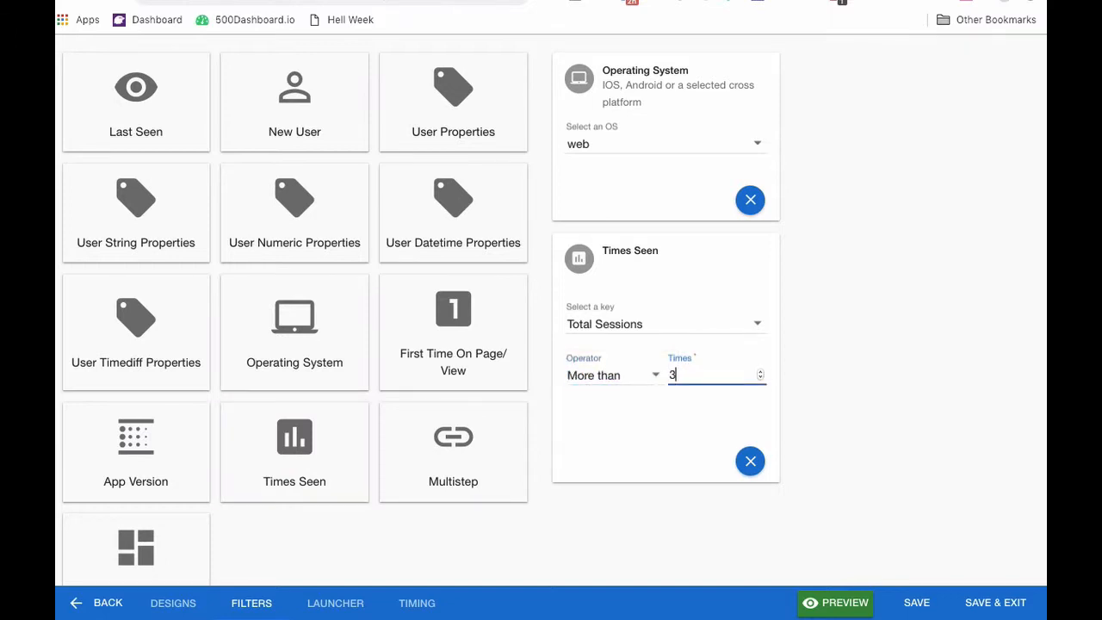
pyautogui.press('Tab')
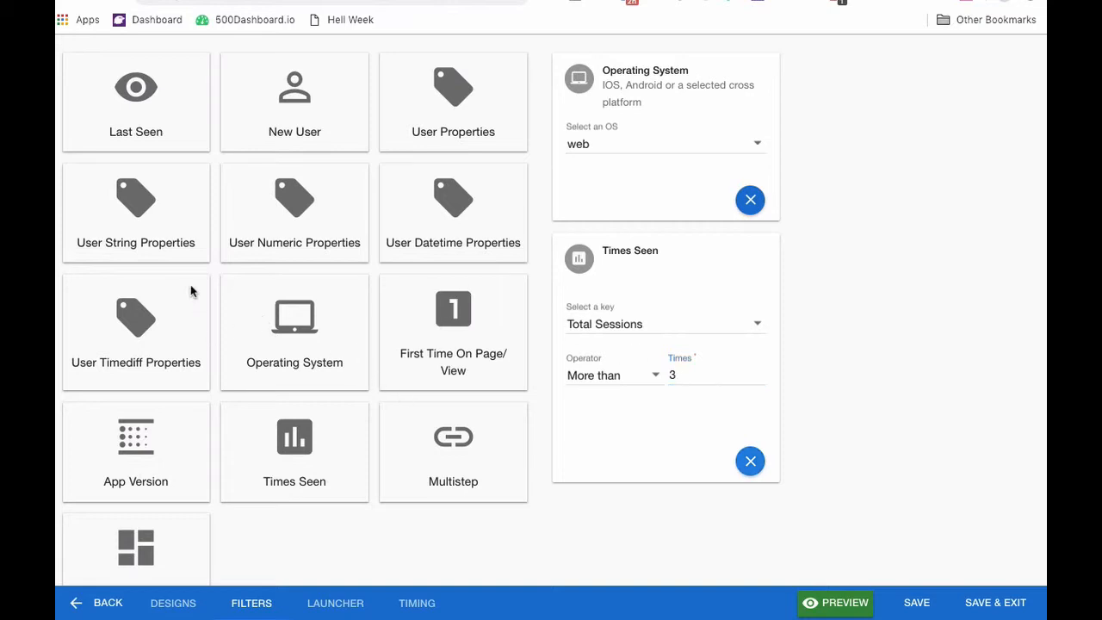
# Add a User String Properties filter with tag plan, Exactly, Developer.
pyautogui.click(142, 199)
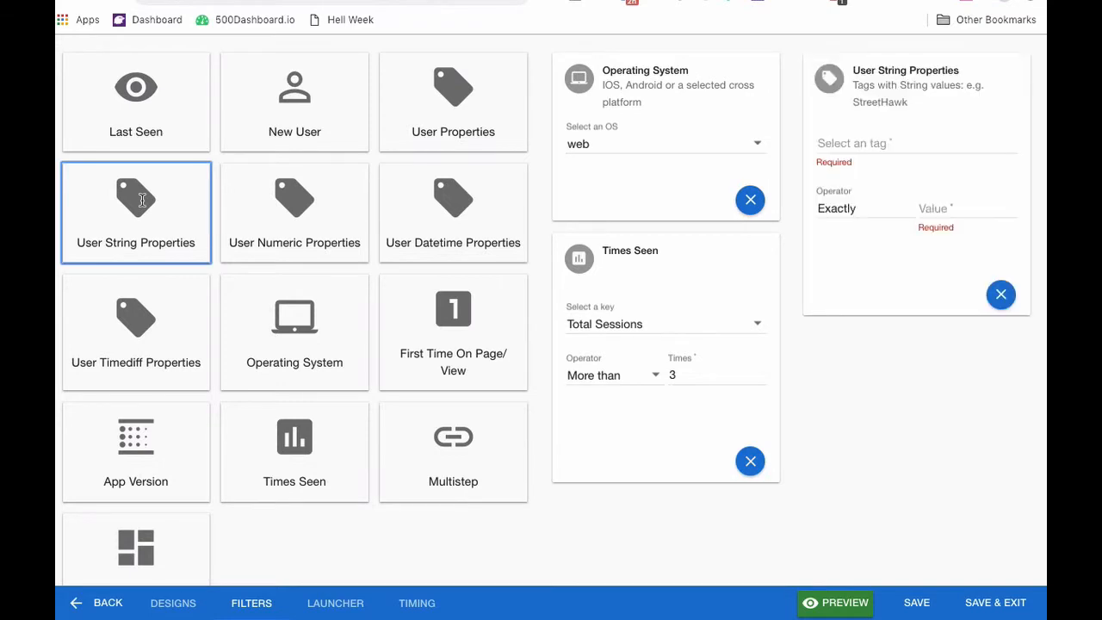
pyautogui.click(862, 152)
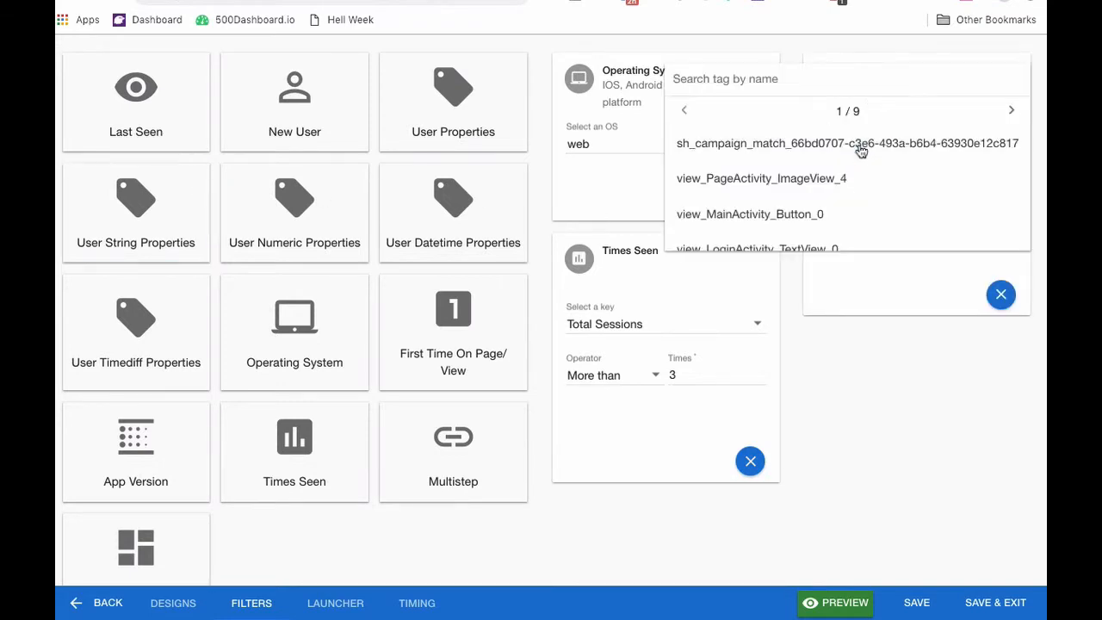
pyautogui.click(748, 88)
pyautogui.write('plean')
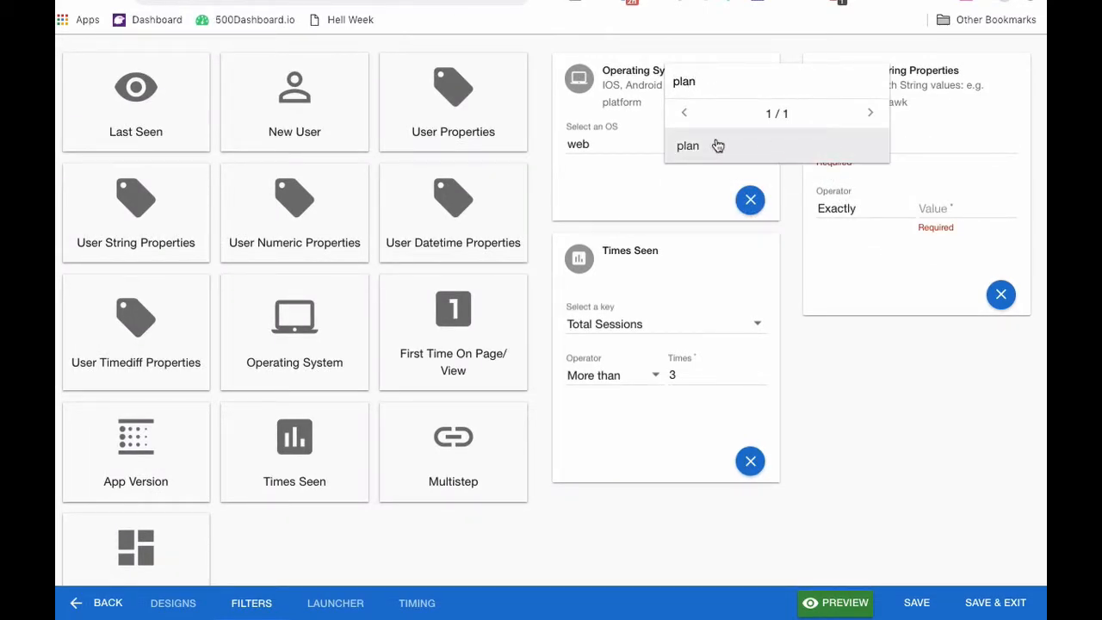
pyautogui.click(718, 145)
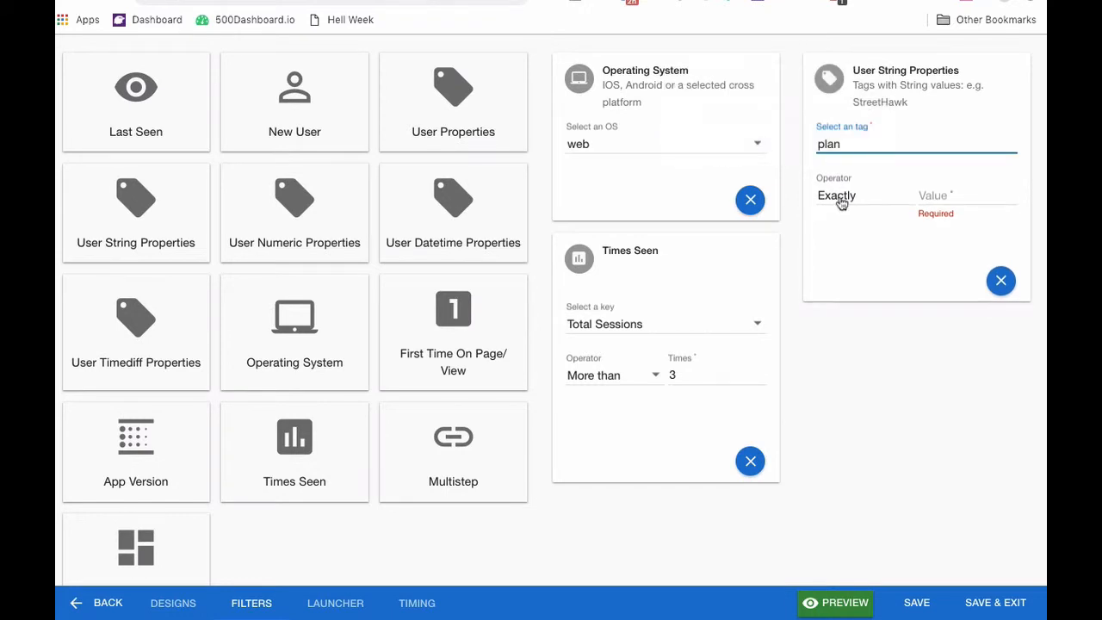
pyautogui.click(929, 193)
pyautogui.write('De')
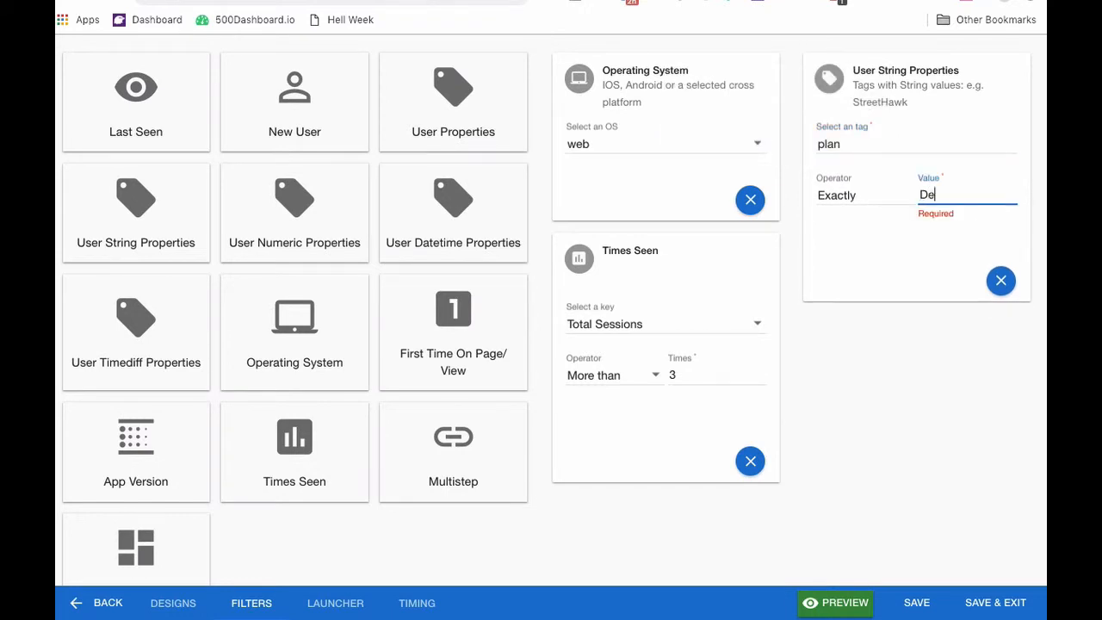
pyautogui.write('veloper')
pyautogui.click(910, 264)
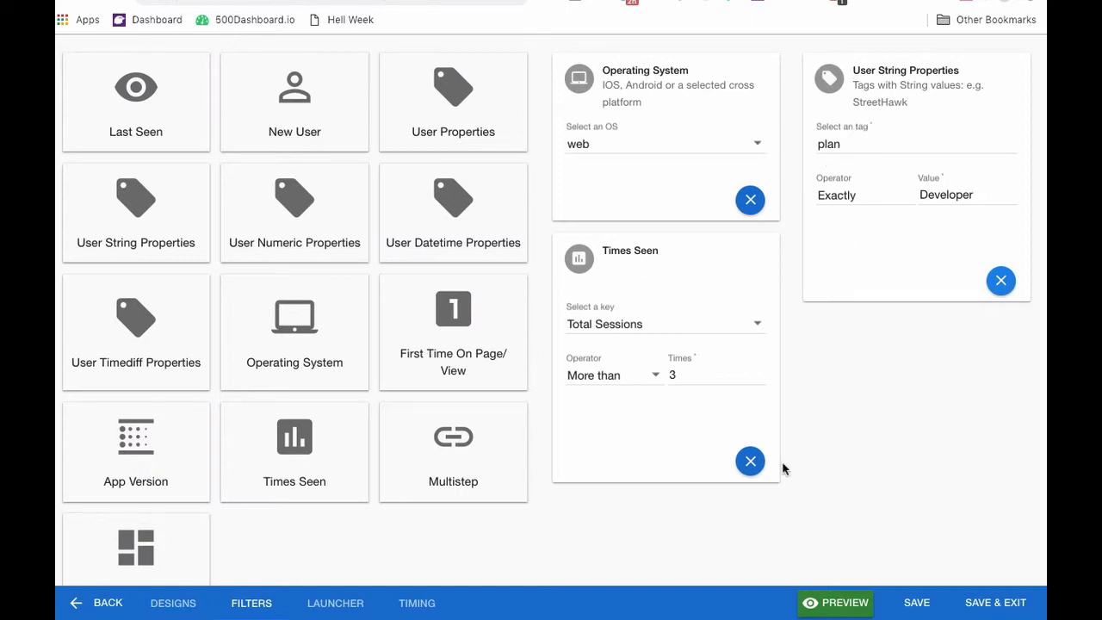
pyautogui.click(350, 604)
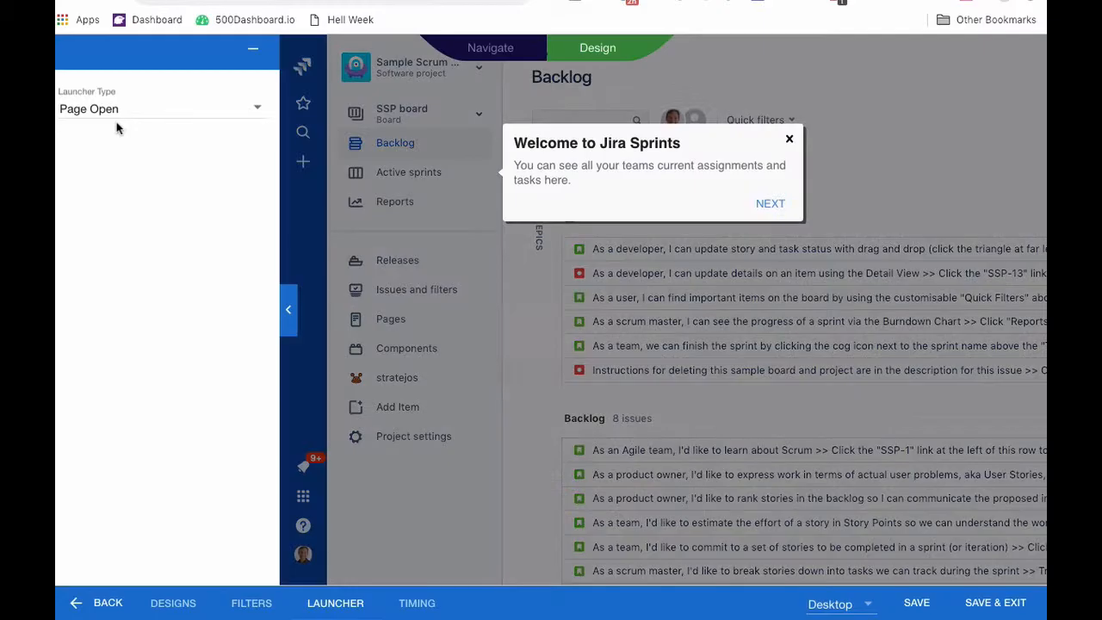
# Set the launcher type to Page Open and return to the Timing settings.
pyautogui.click(108, 117)
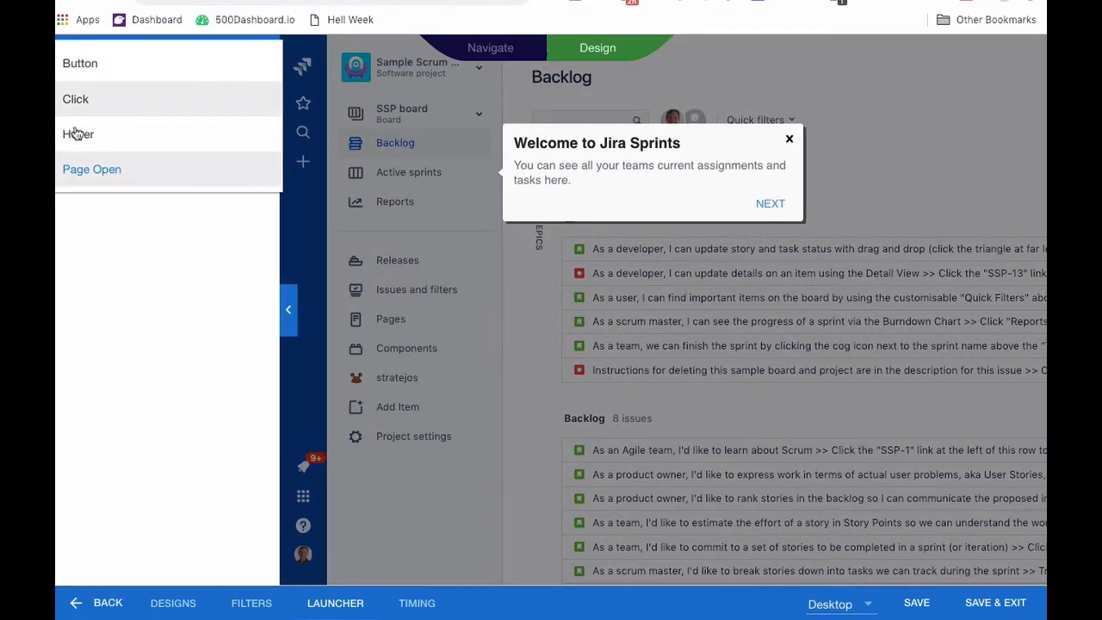
pyautogui.click(99, 173)
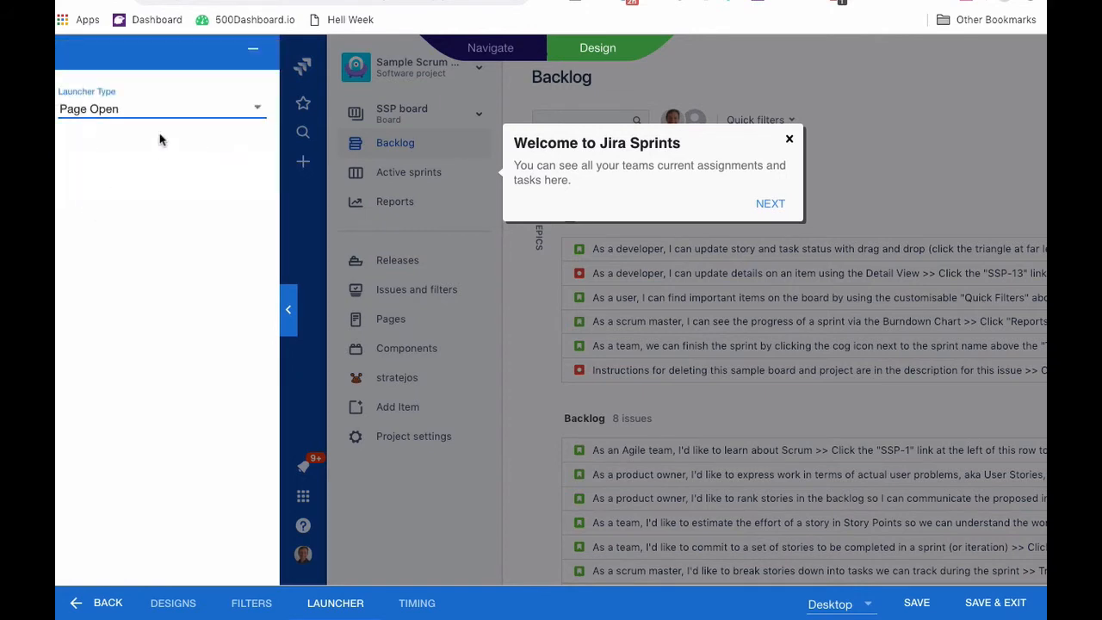
pyautogui.click(434, 608)
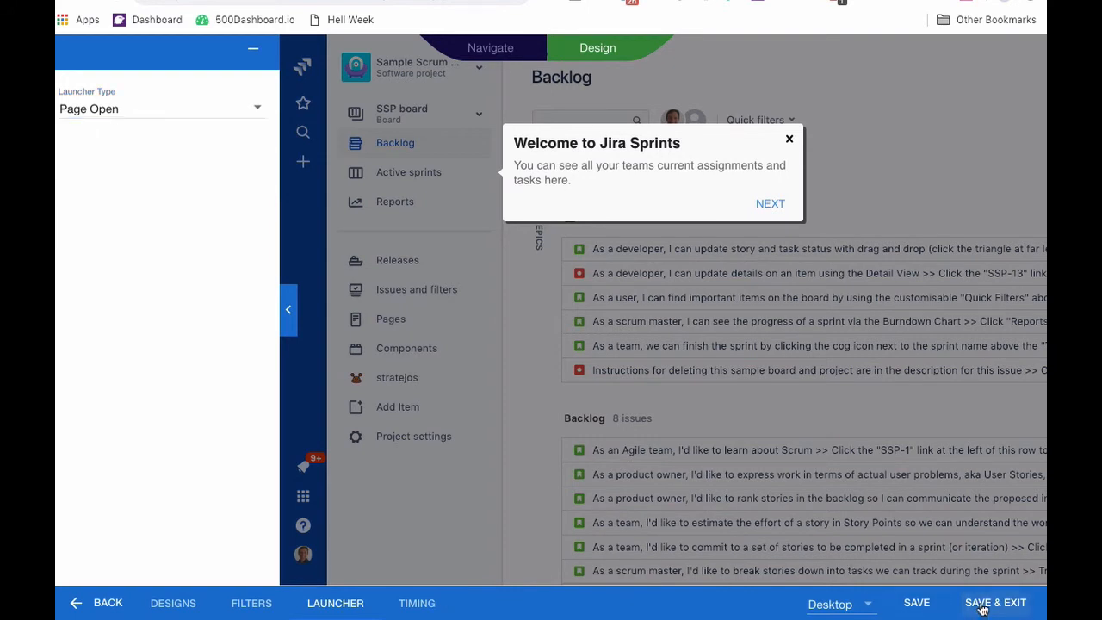